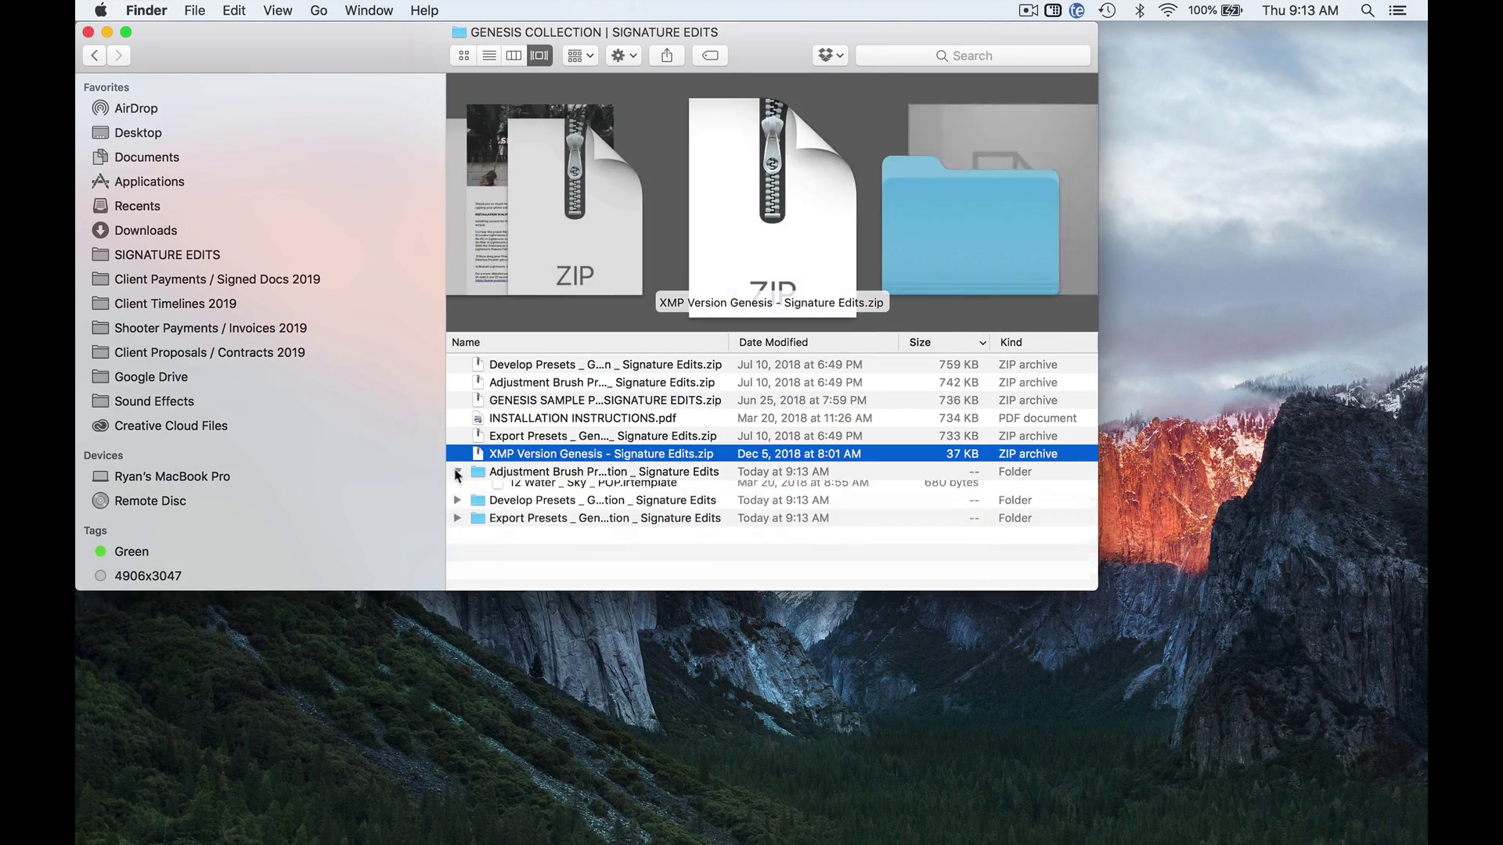
{"action": "left_click", "coordinate": [457, 473]}
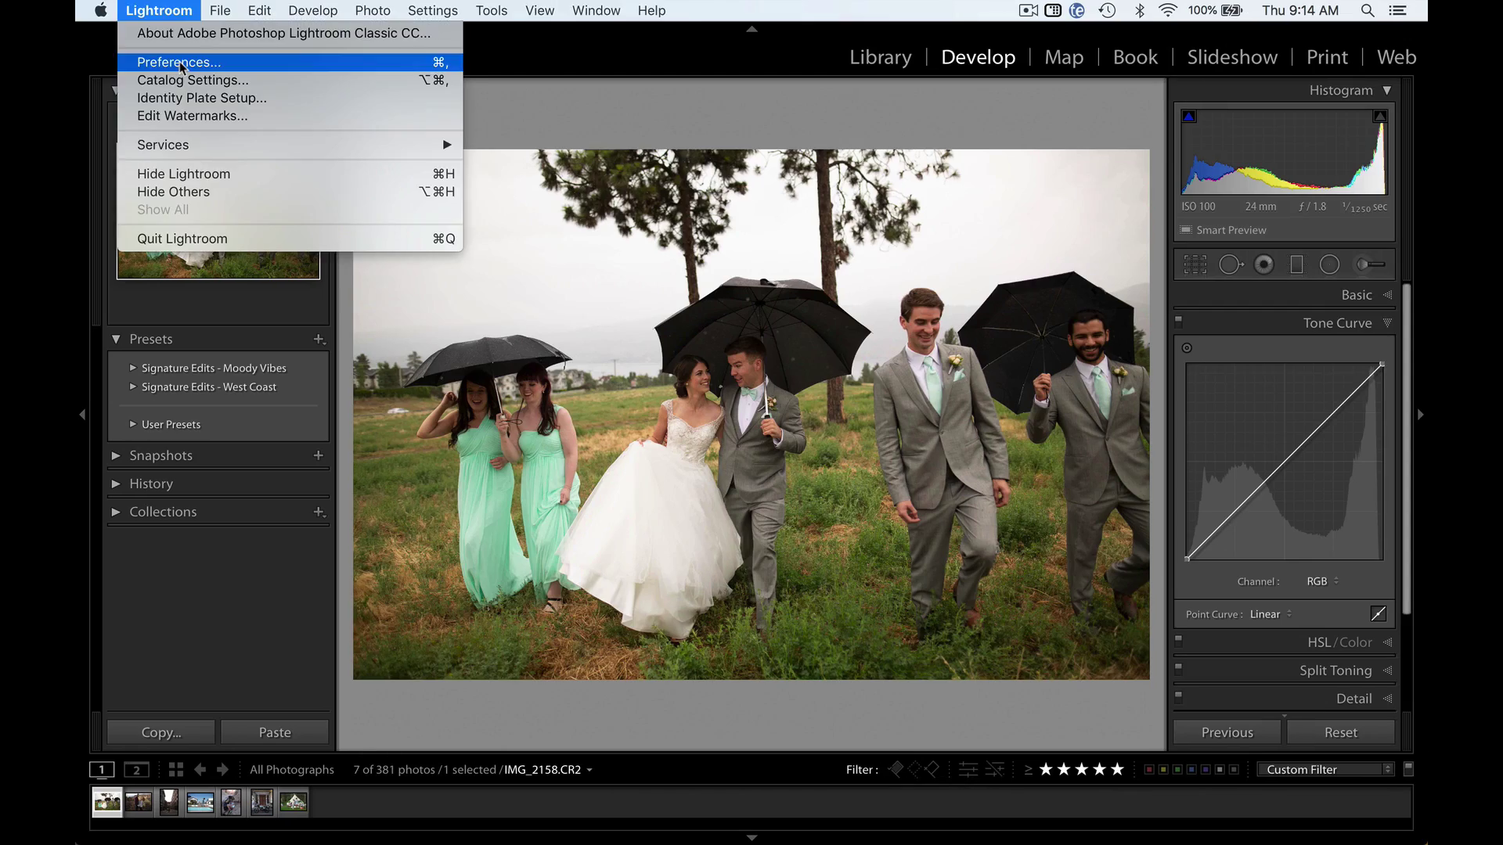
- Browse Lightroom's preset folders and move the Export Presets folder into them
{"action": "left_click", "coordinate": [168, 57]}
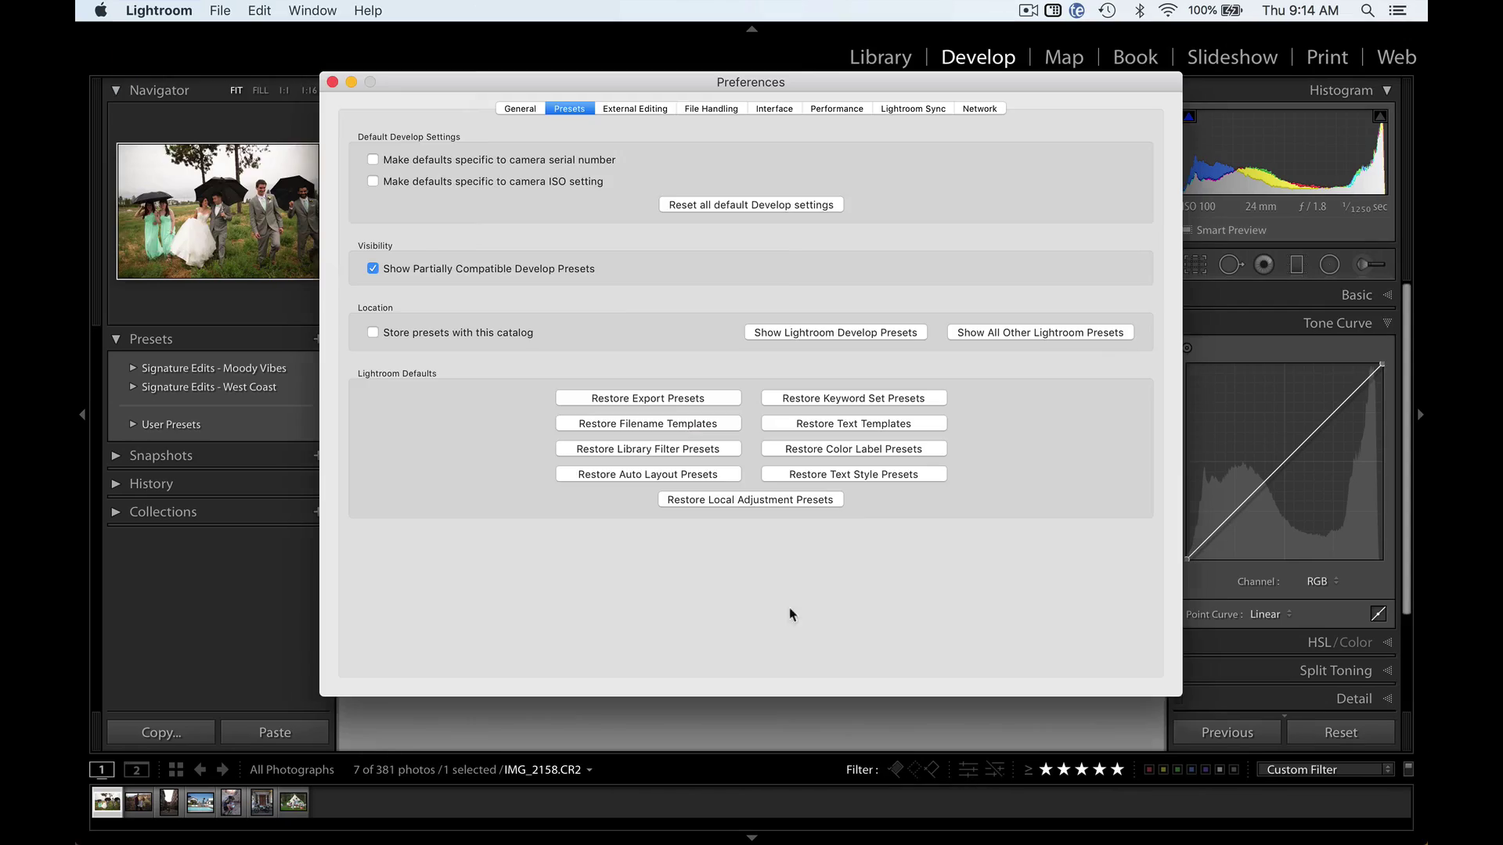
{"action": "left_click", "coordinate": [836, 333]}
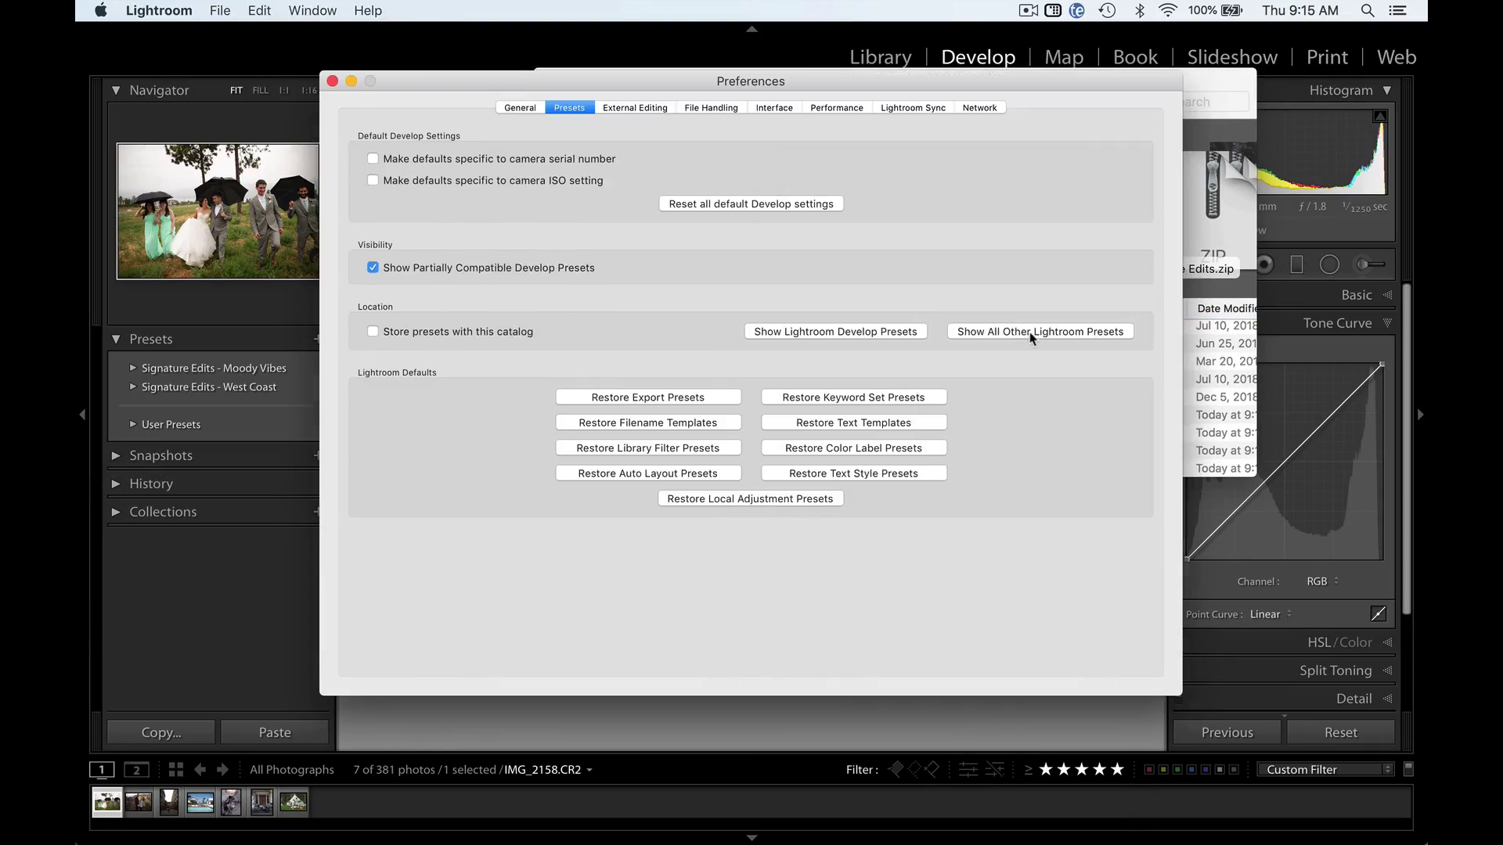
{"action": "left_click", "coordinate": [1030, 332]}
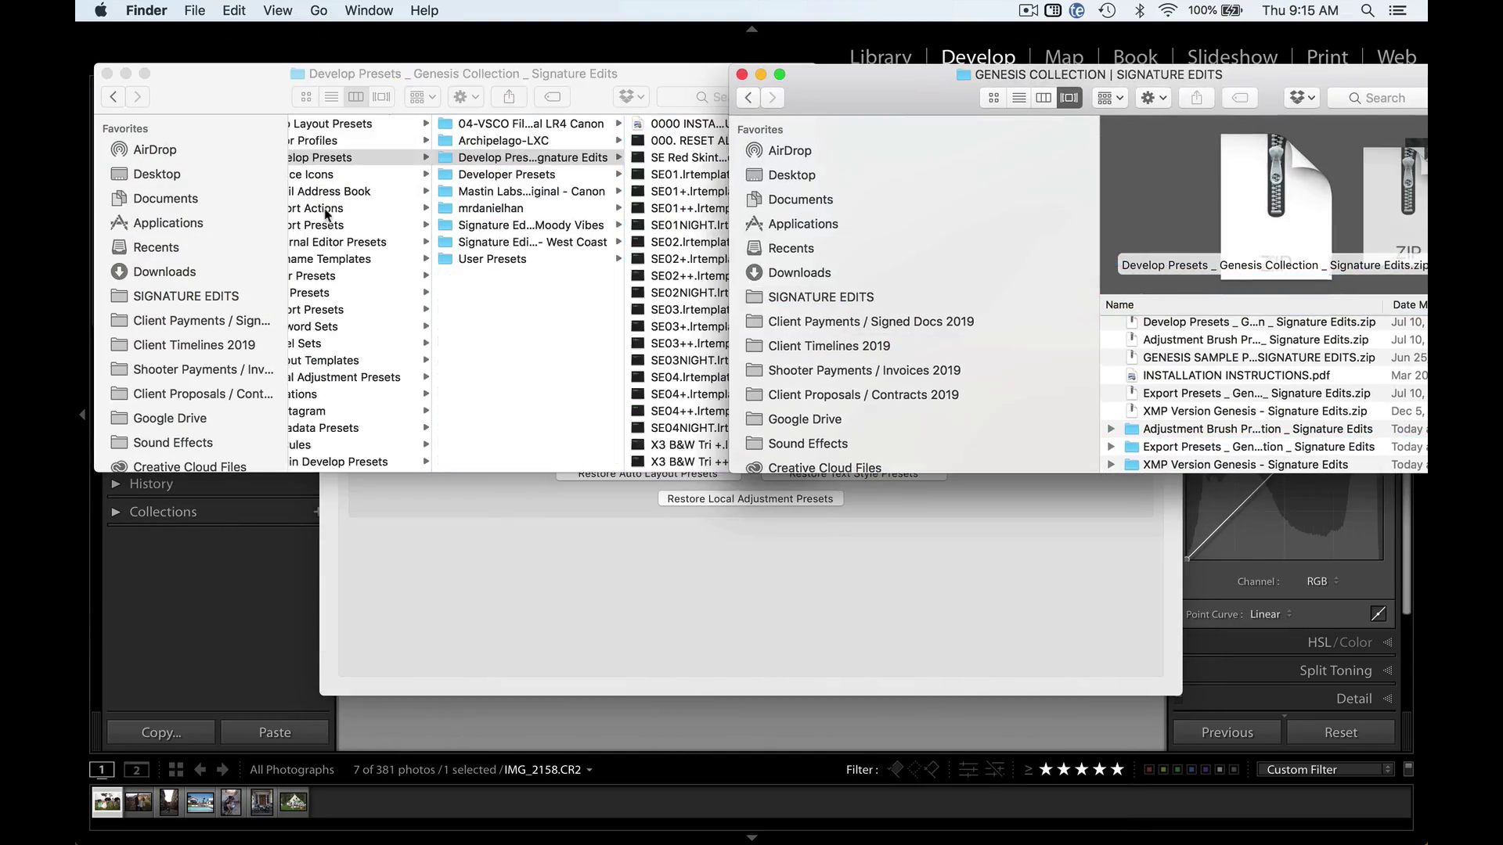
{"action": "left_click_drag", "start_coordinate": [1252, 447], "coordinate": [722, 265]}
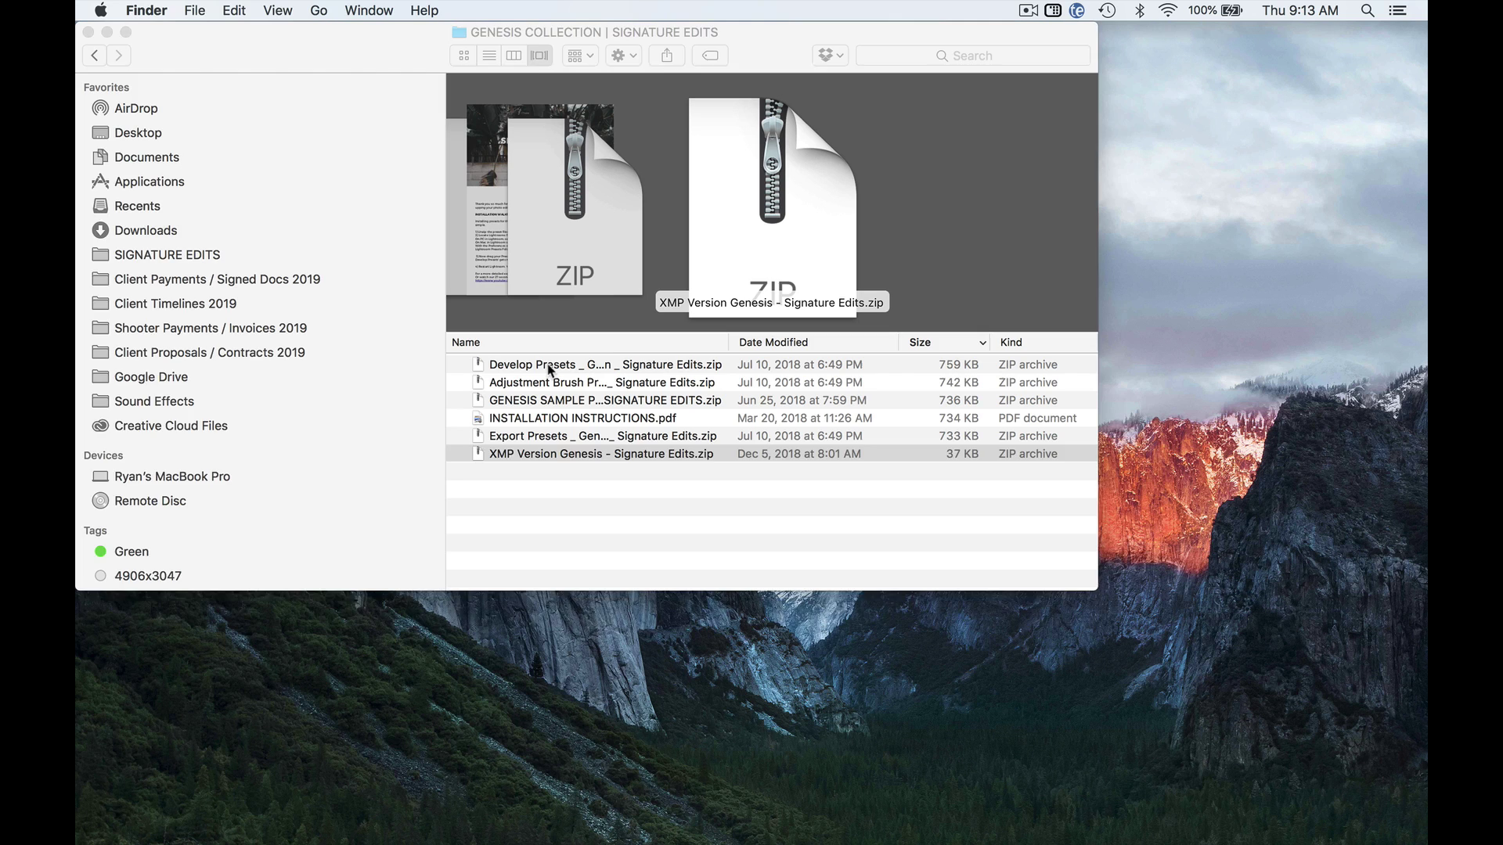
- Select the Develop, Adjustment Brush and Export Presets zips and extract all three
{"action": "left_click", "coordinate": [550, 367]}
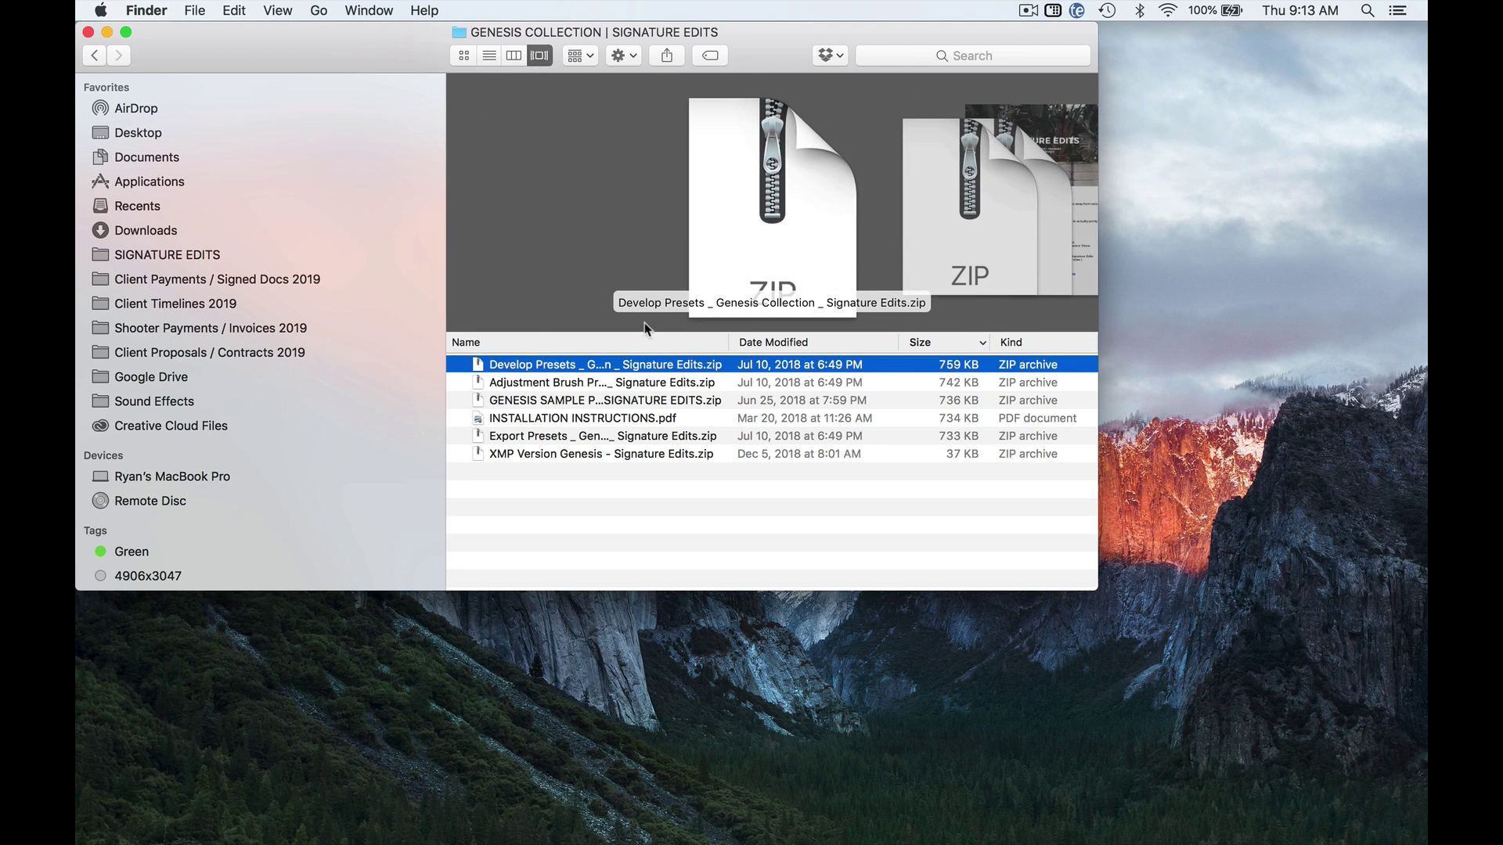
{"action": "left_click", "coordinate": [537, 383], "text": "shift"}
{"action": "left_click", "coordinate": [537, 436], "text": "super"}
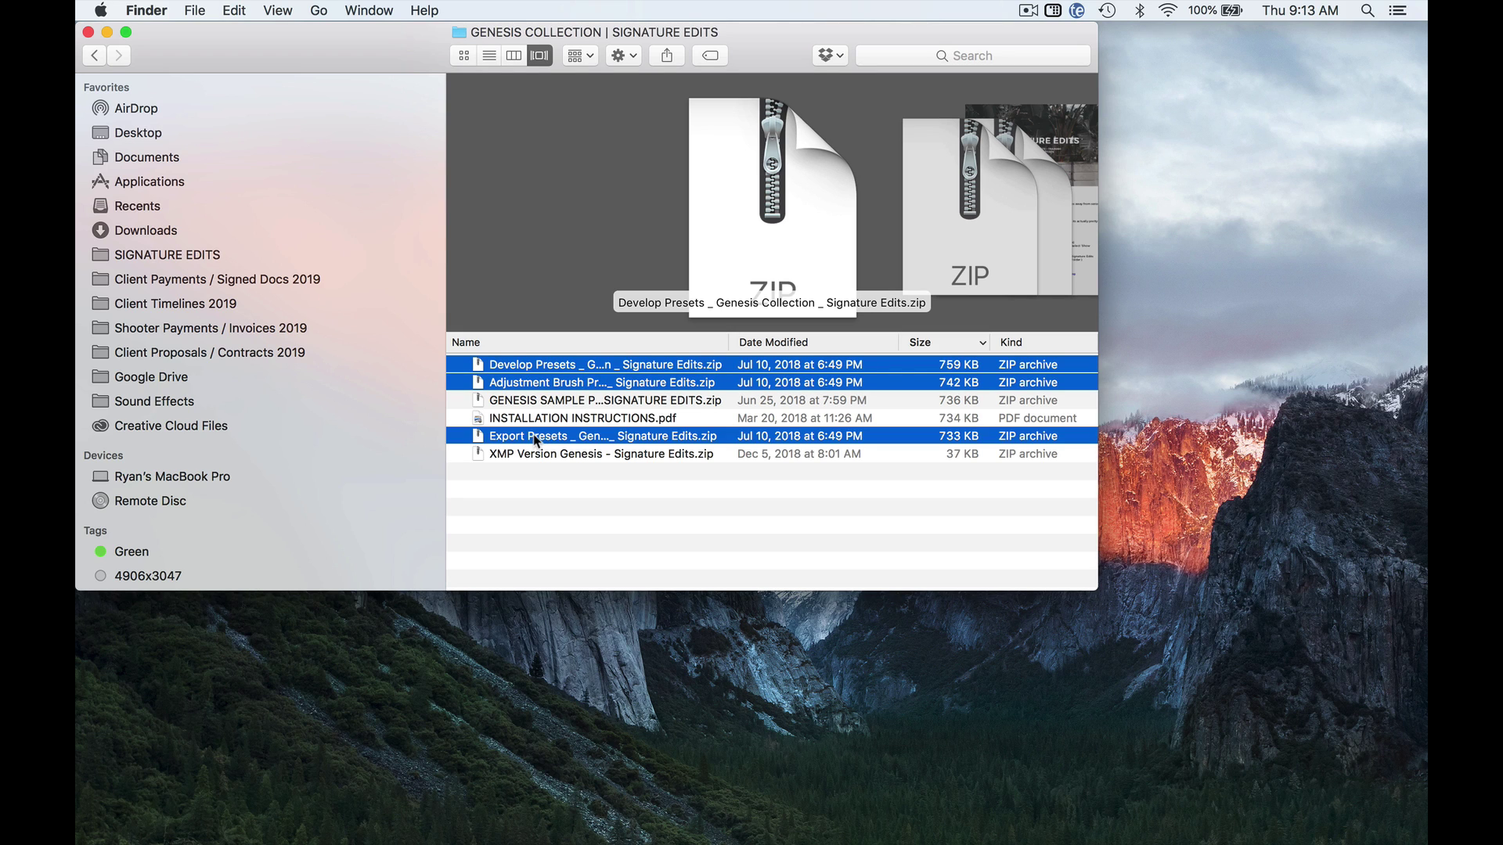
{"action": "double_click", "coordinate": [541, 383]}
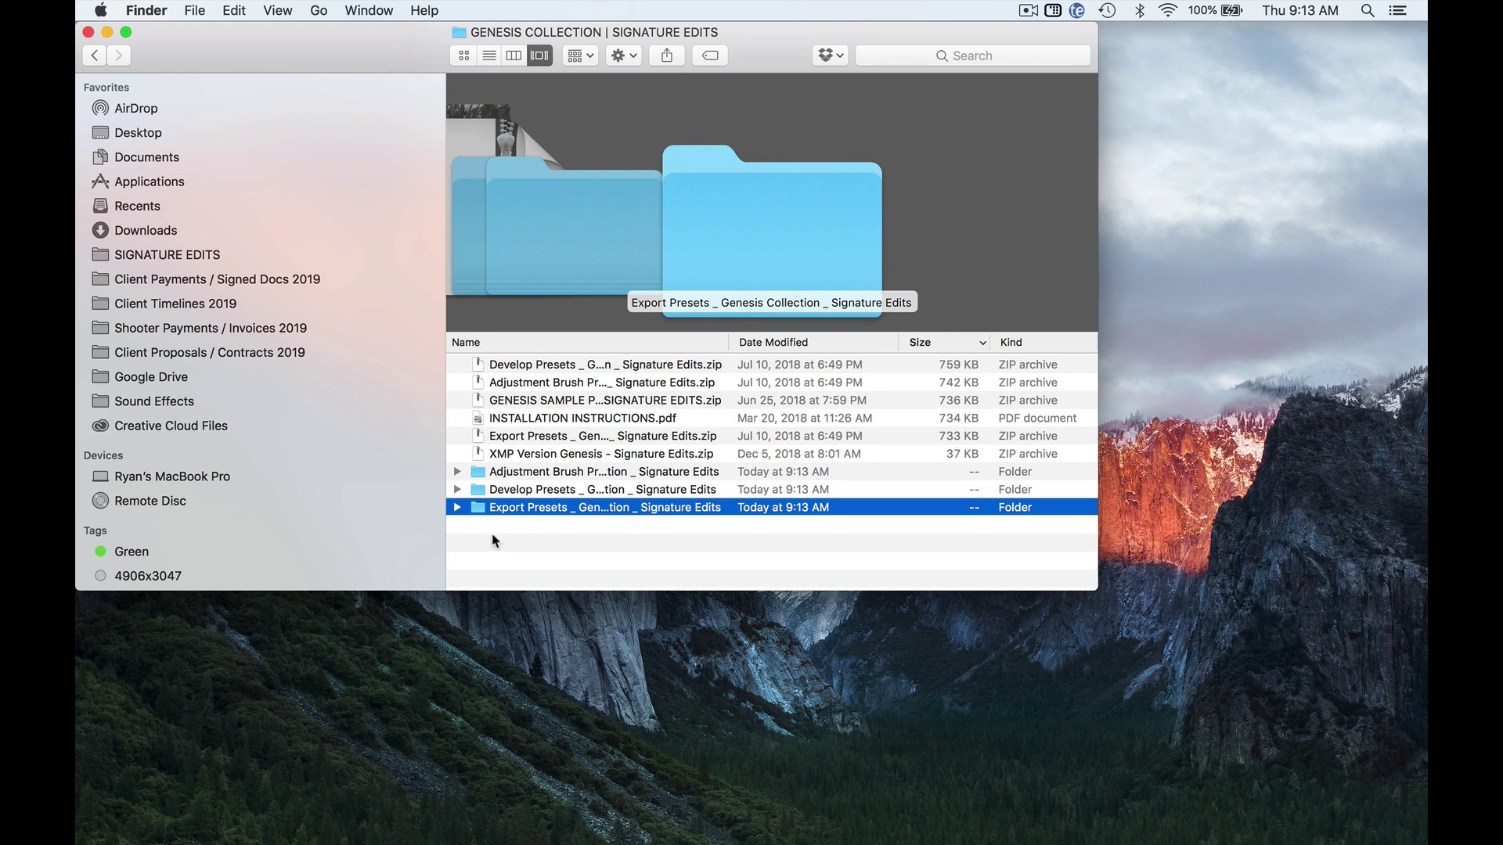
- Inspect the extracted Adjustment Brush folder's templates, such as 11 Add Texture.lrtemplate
{"action": "left_click", "coordinate": [522, 457]}
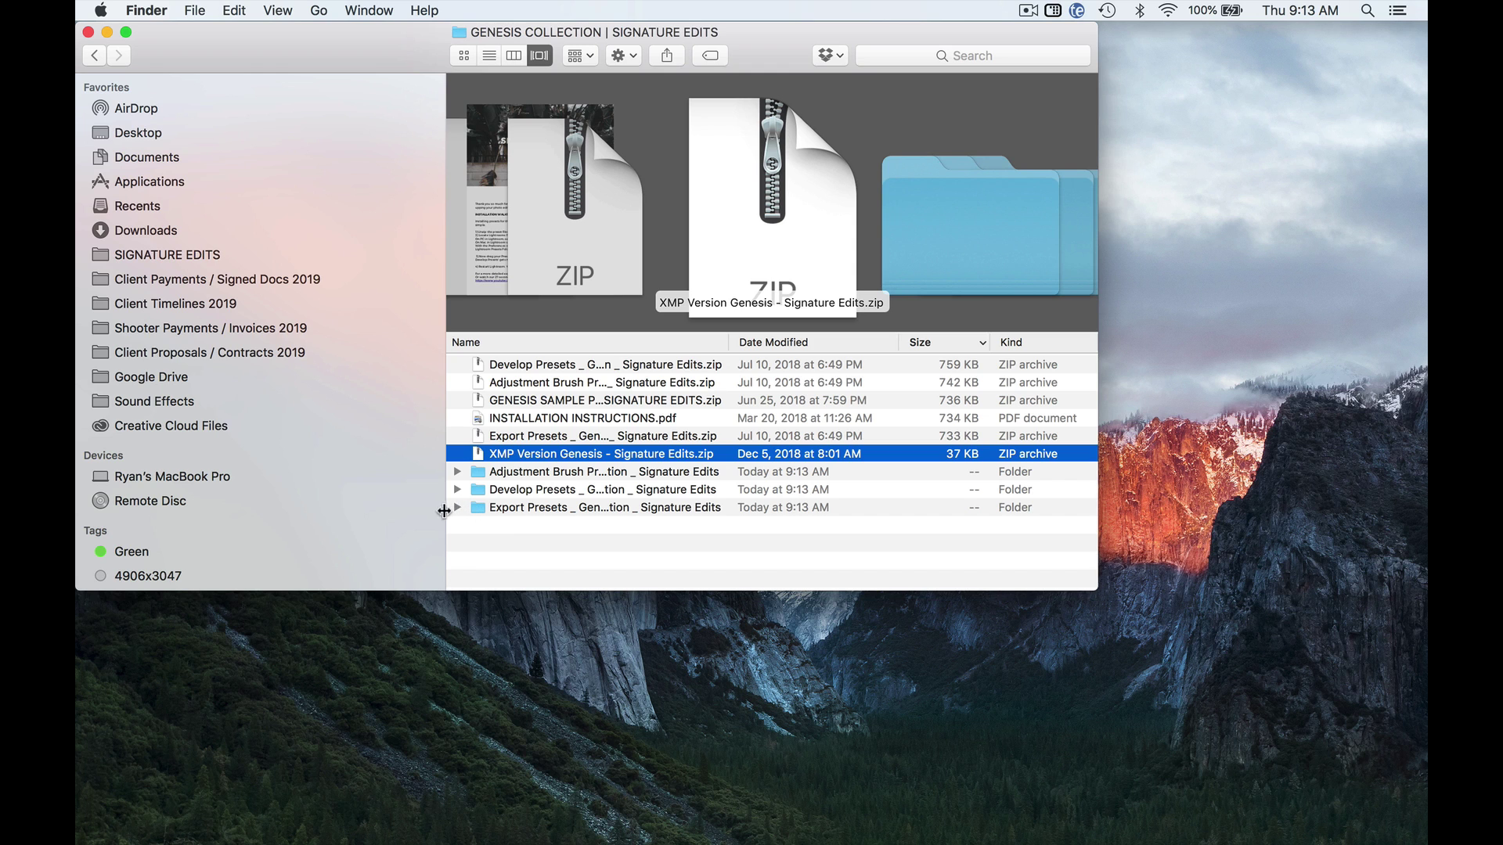
{"action": "left_click", "coordinate": [458, 472]}
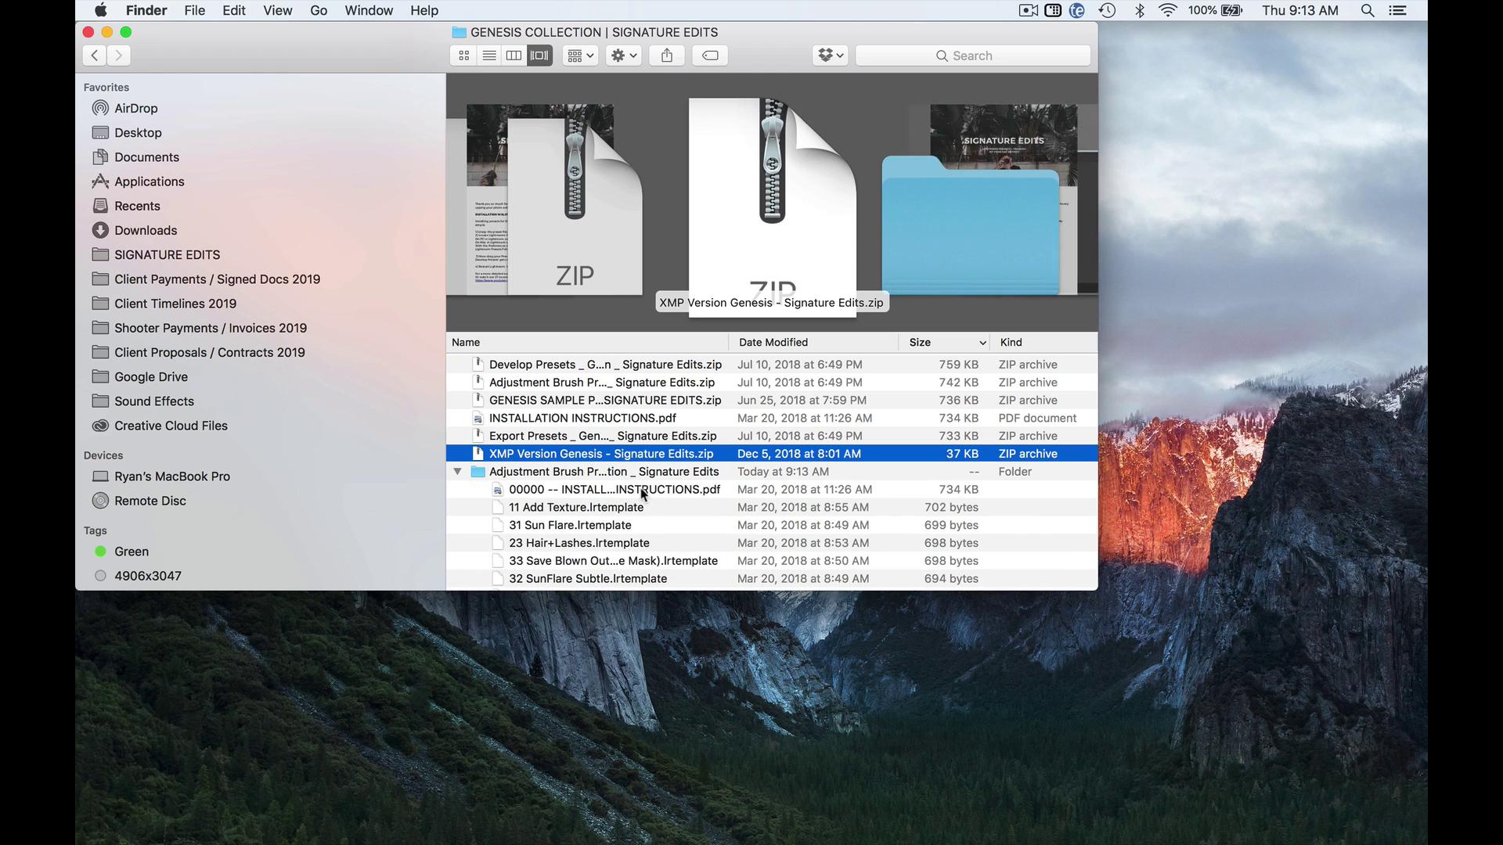
{"action": "key", "text": "Down"}
{"action": "key", "text": "Down"}
{"action": "key", "text": "Down"}
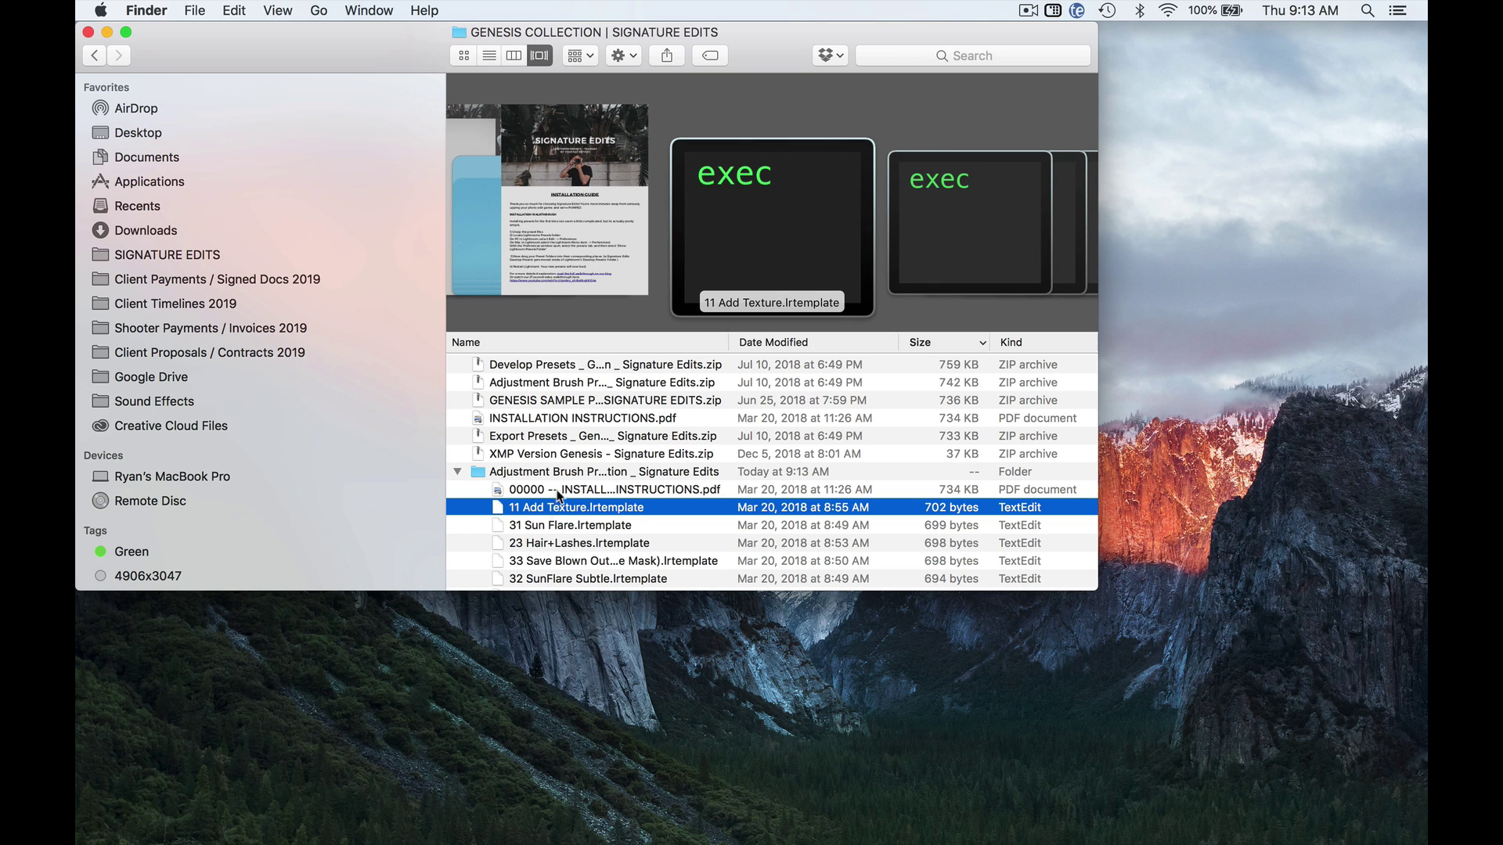
{"action": "left_click", "coordinate": [457, 472]}
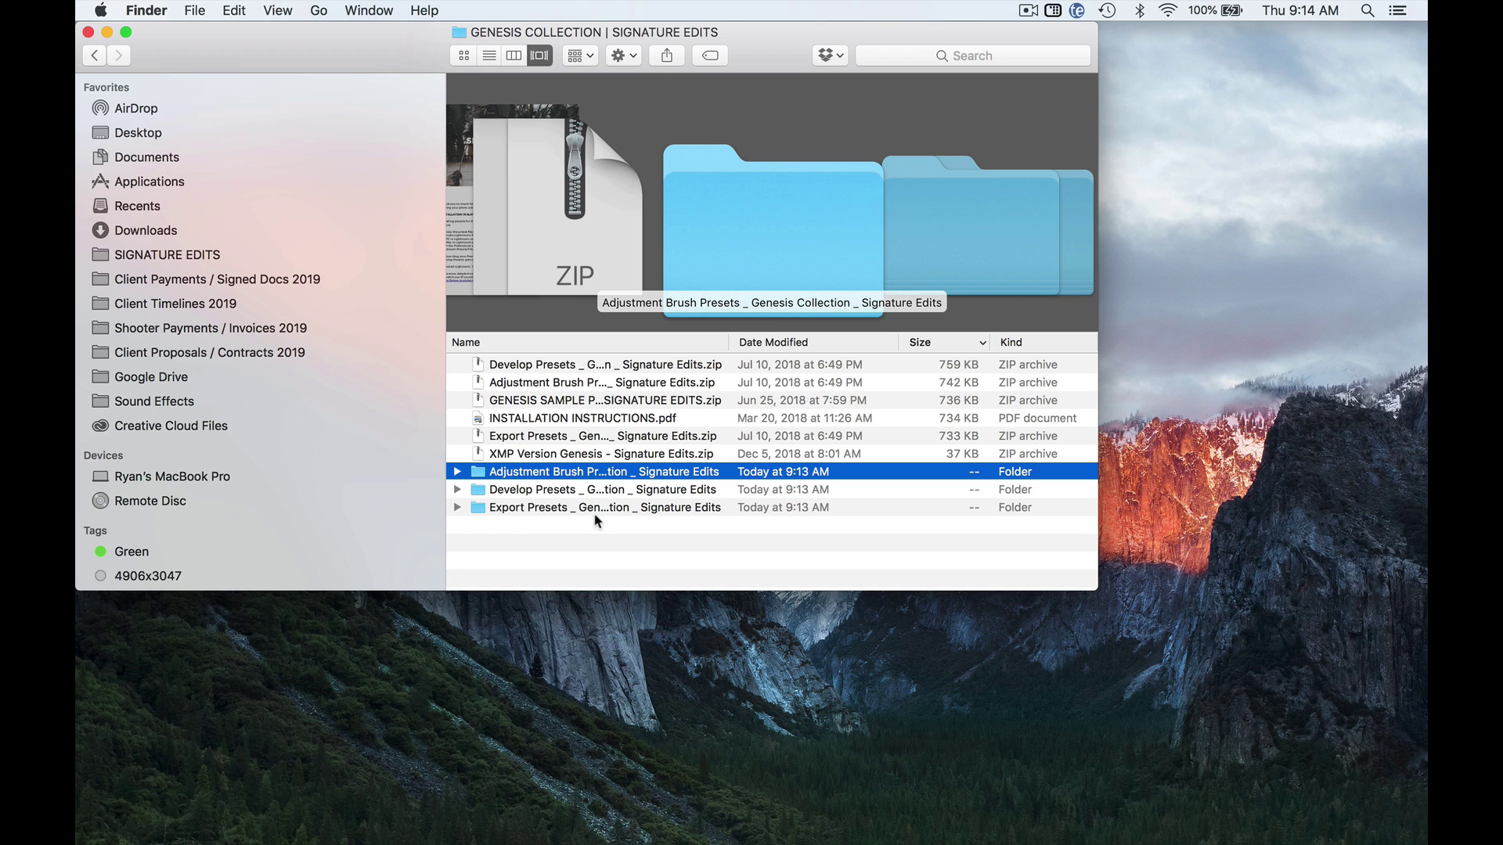
- Switch to Lightroom and open Lightroom > Preferences to the Presets tab
{"action": "key", "text": "ctrl+Right"}
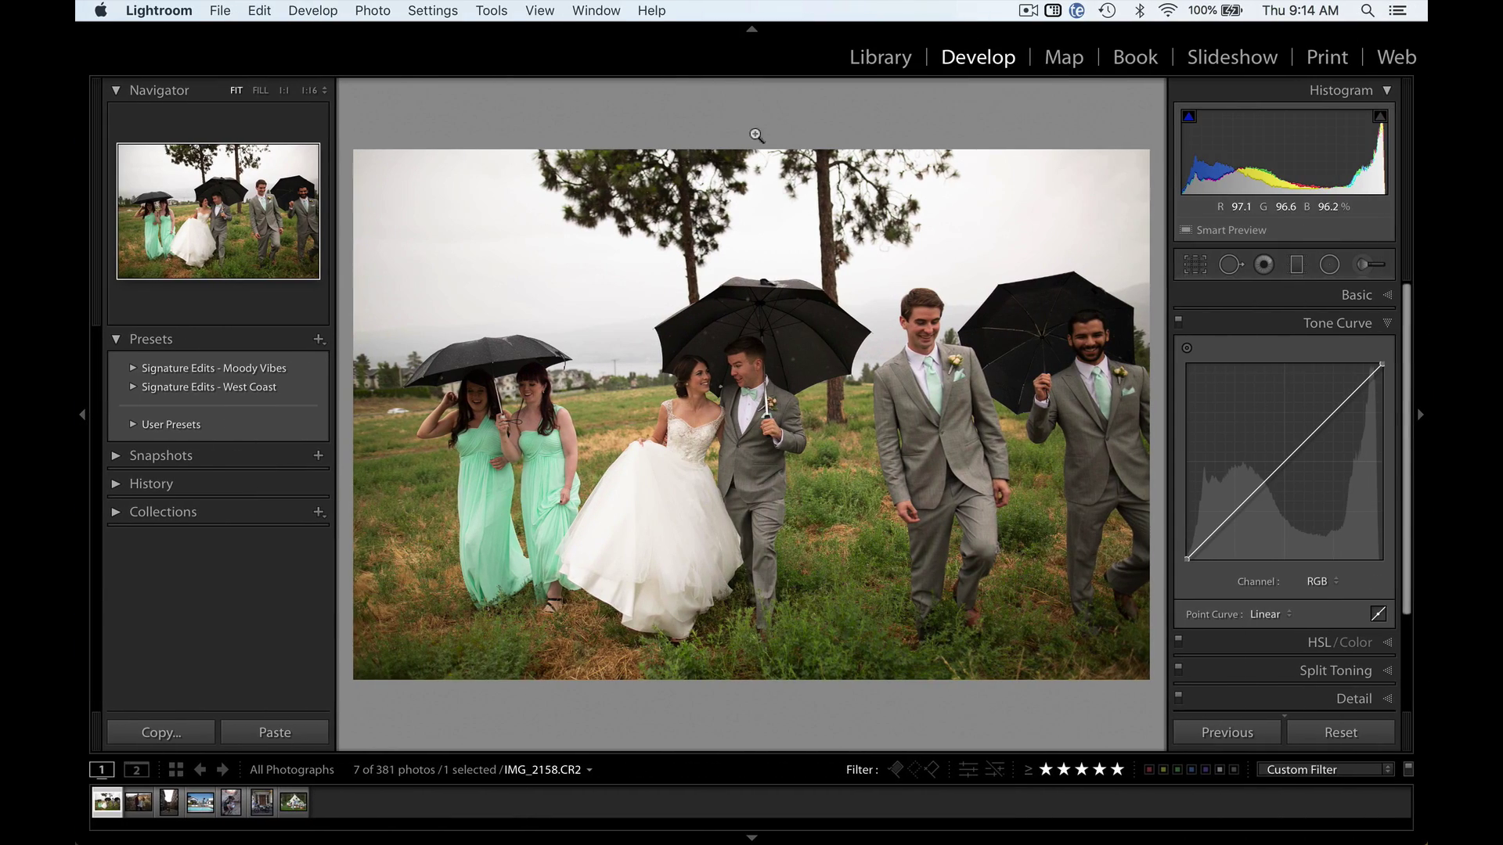
{"action": "left_click", "coordinate": [155, 9]}
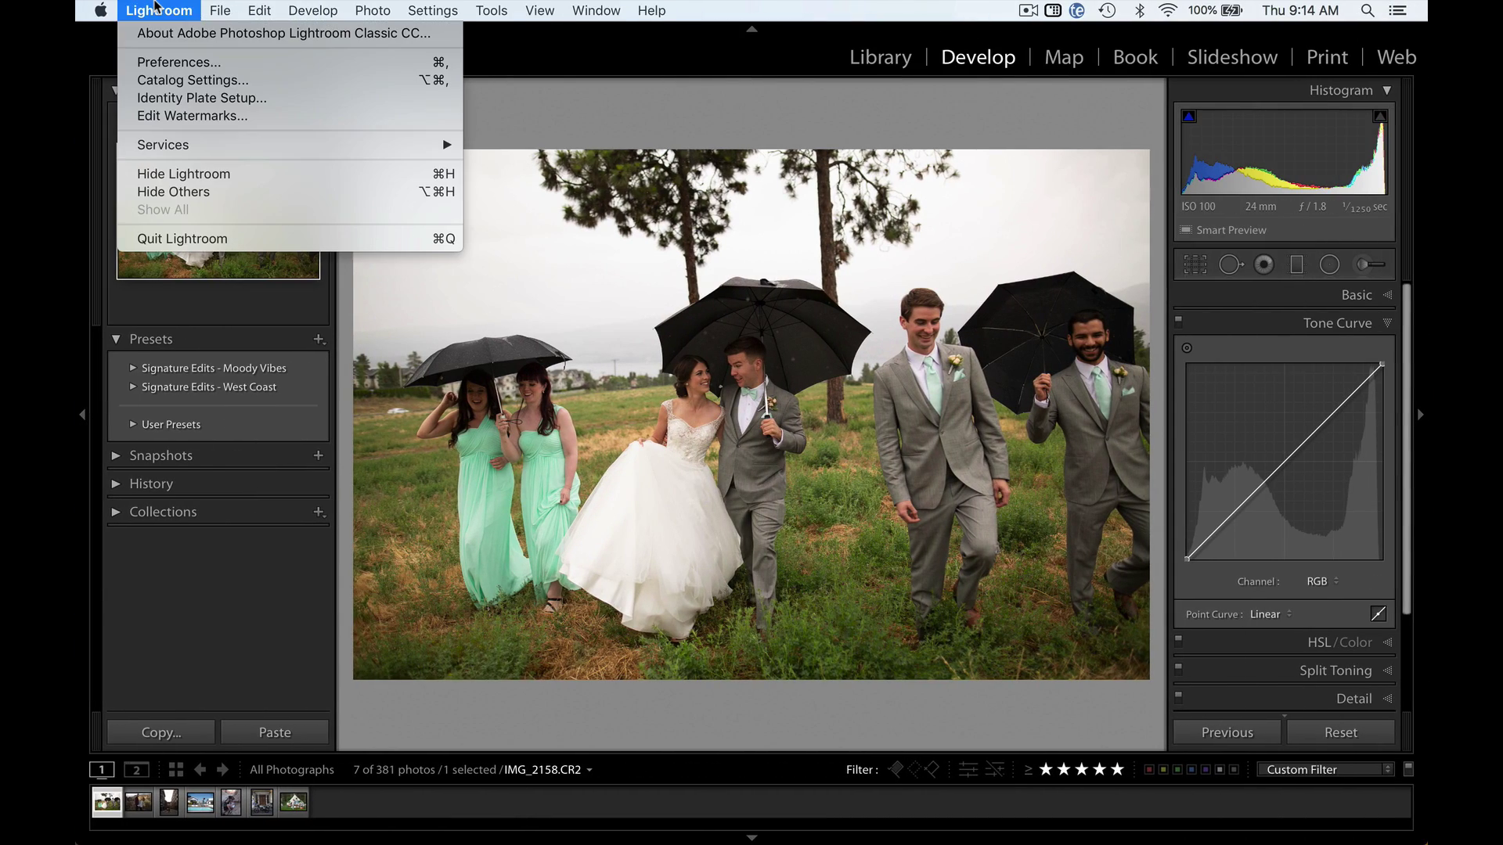
{"action": "left_click", "coordinate": [179, 63]}
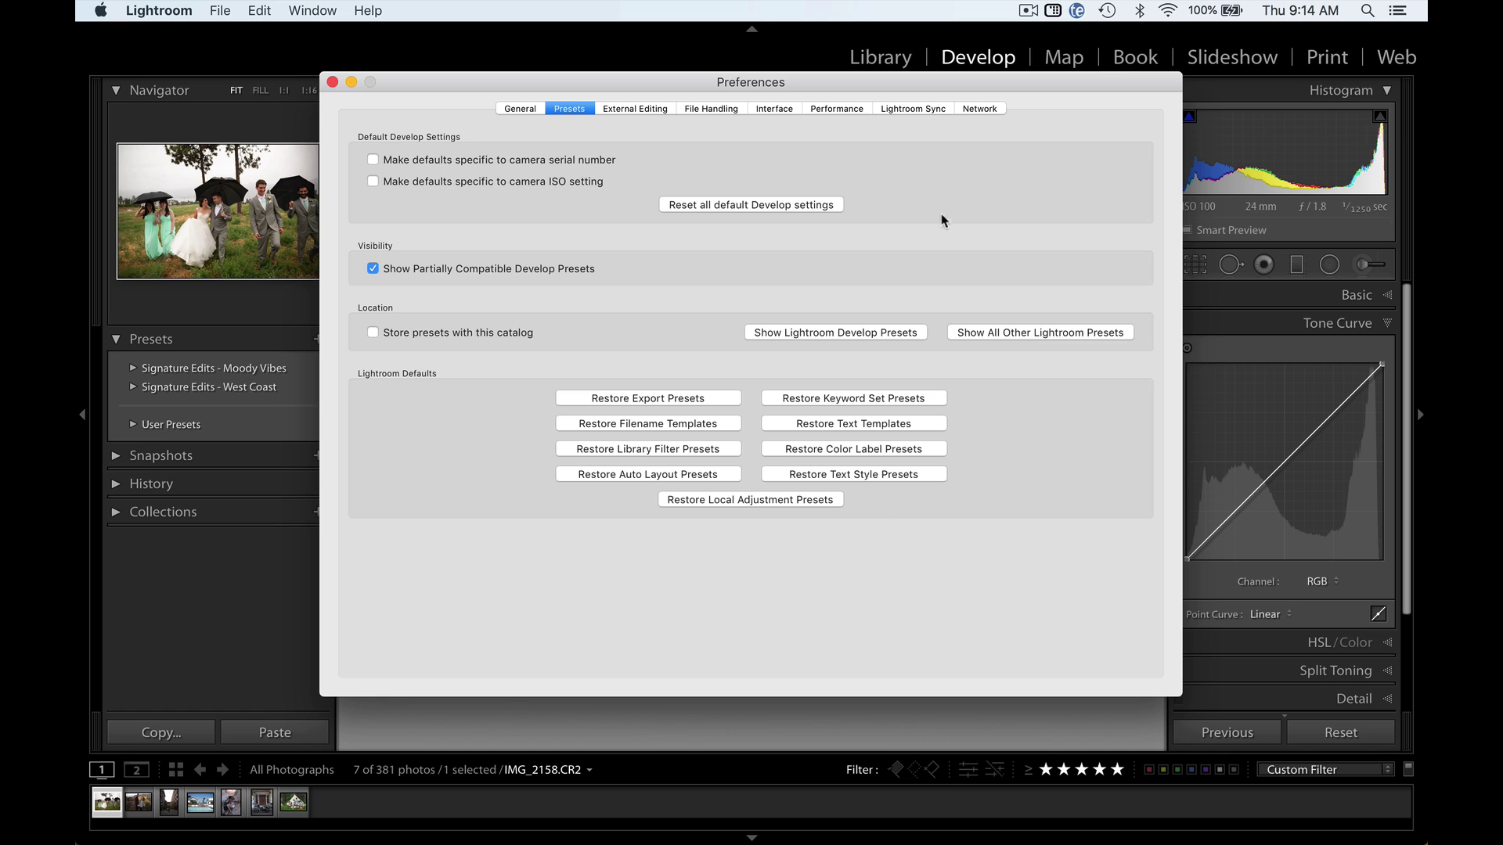
- Navigate to Adobe > CameraRaw > Settings and extract the XMP Version Genesis zip
{"action": "left_click", "coordinate": [842, 339]}
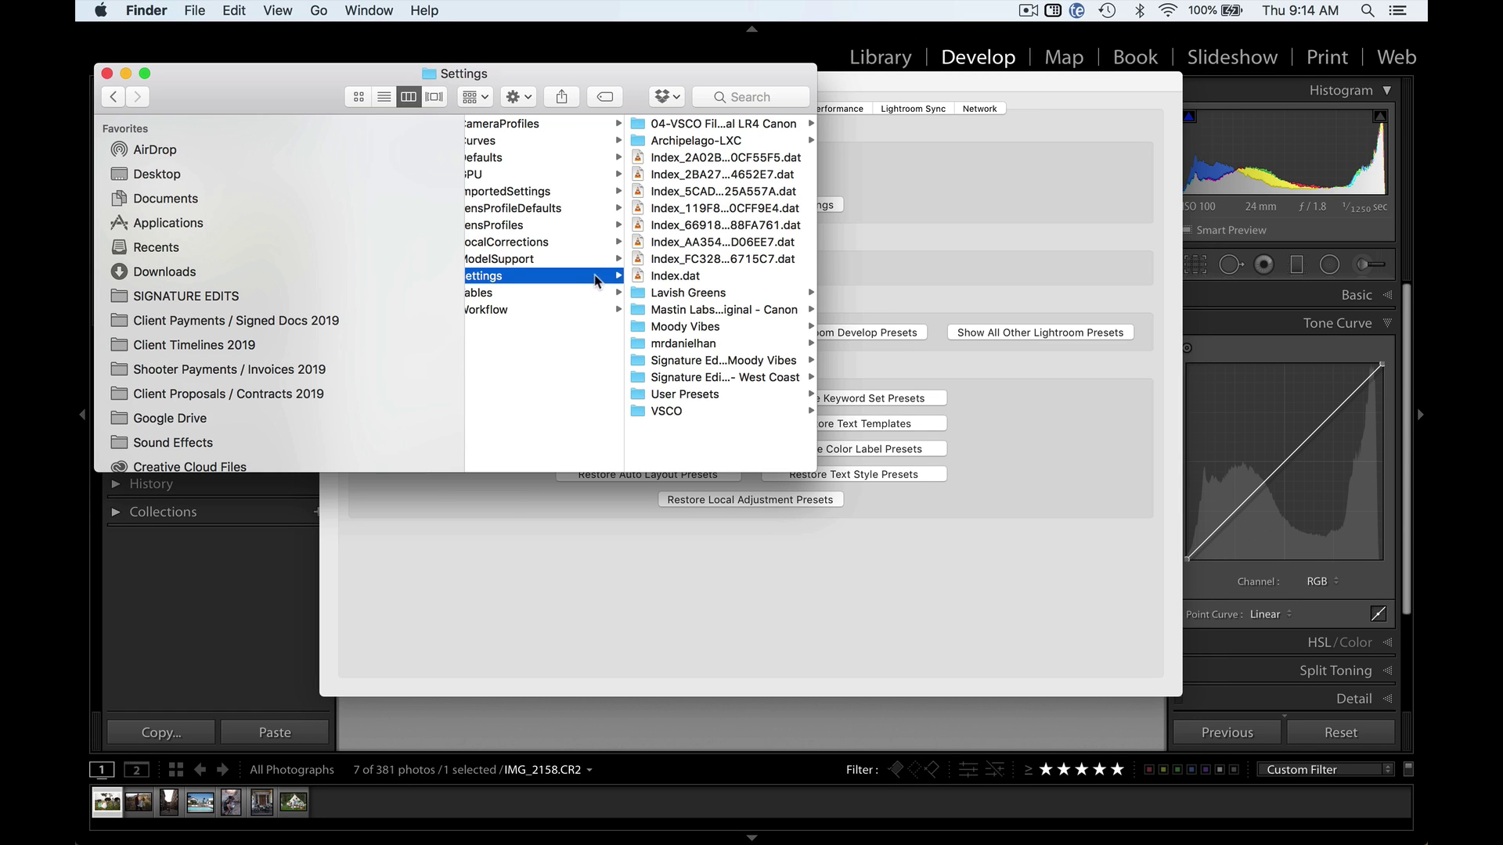
{"action": "scroll", "coordinate": [557, 372], "scroll_direction": "left", "scroll_amount": 8}
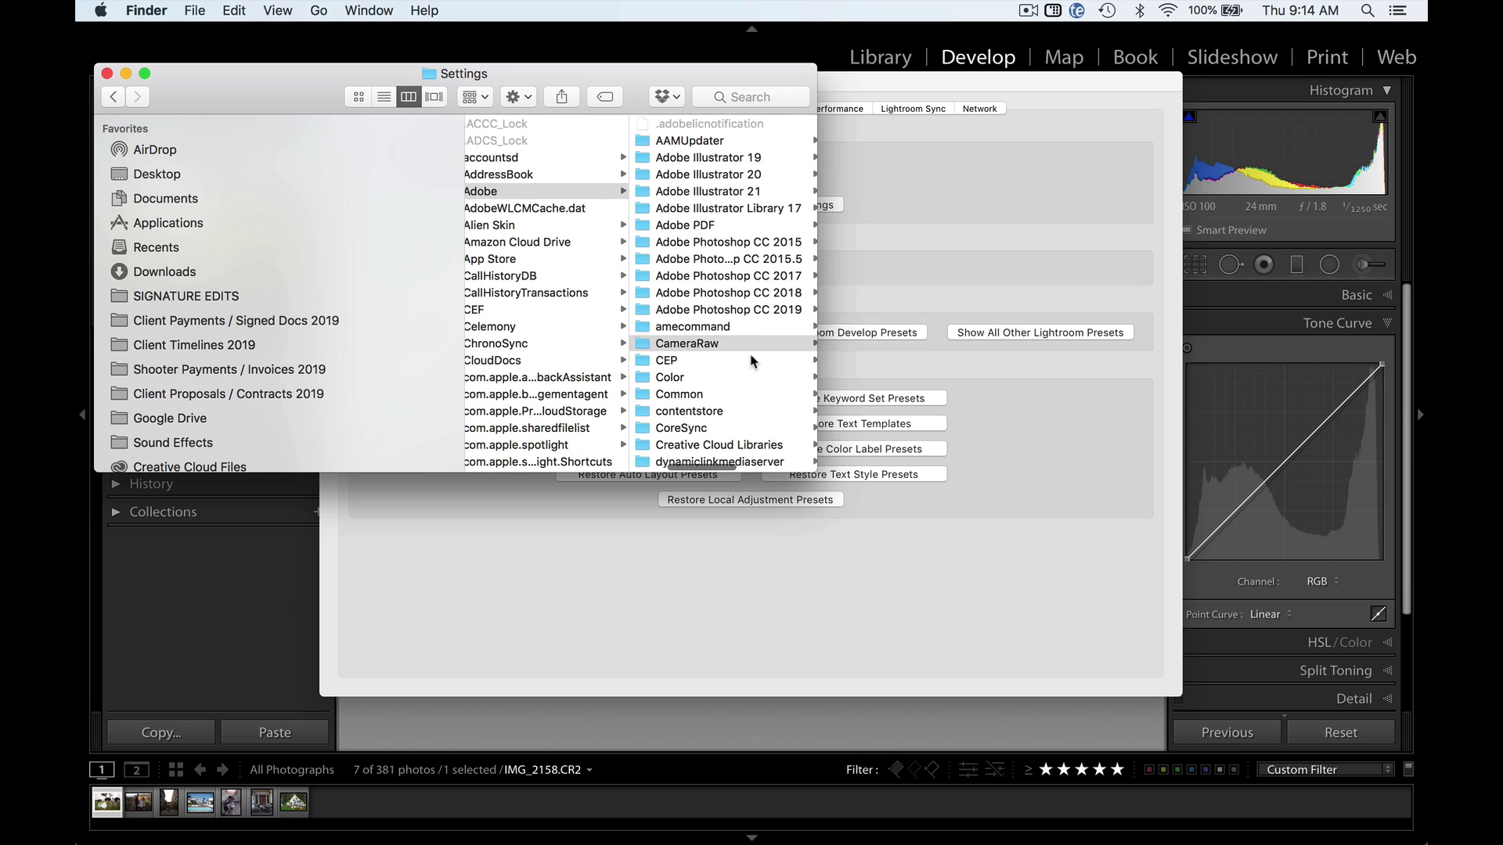
{"action": "scroll", "coordinate": [751, 362], "scroll_direction": "right", "scroll_amount": 3}
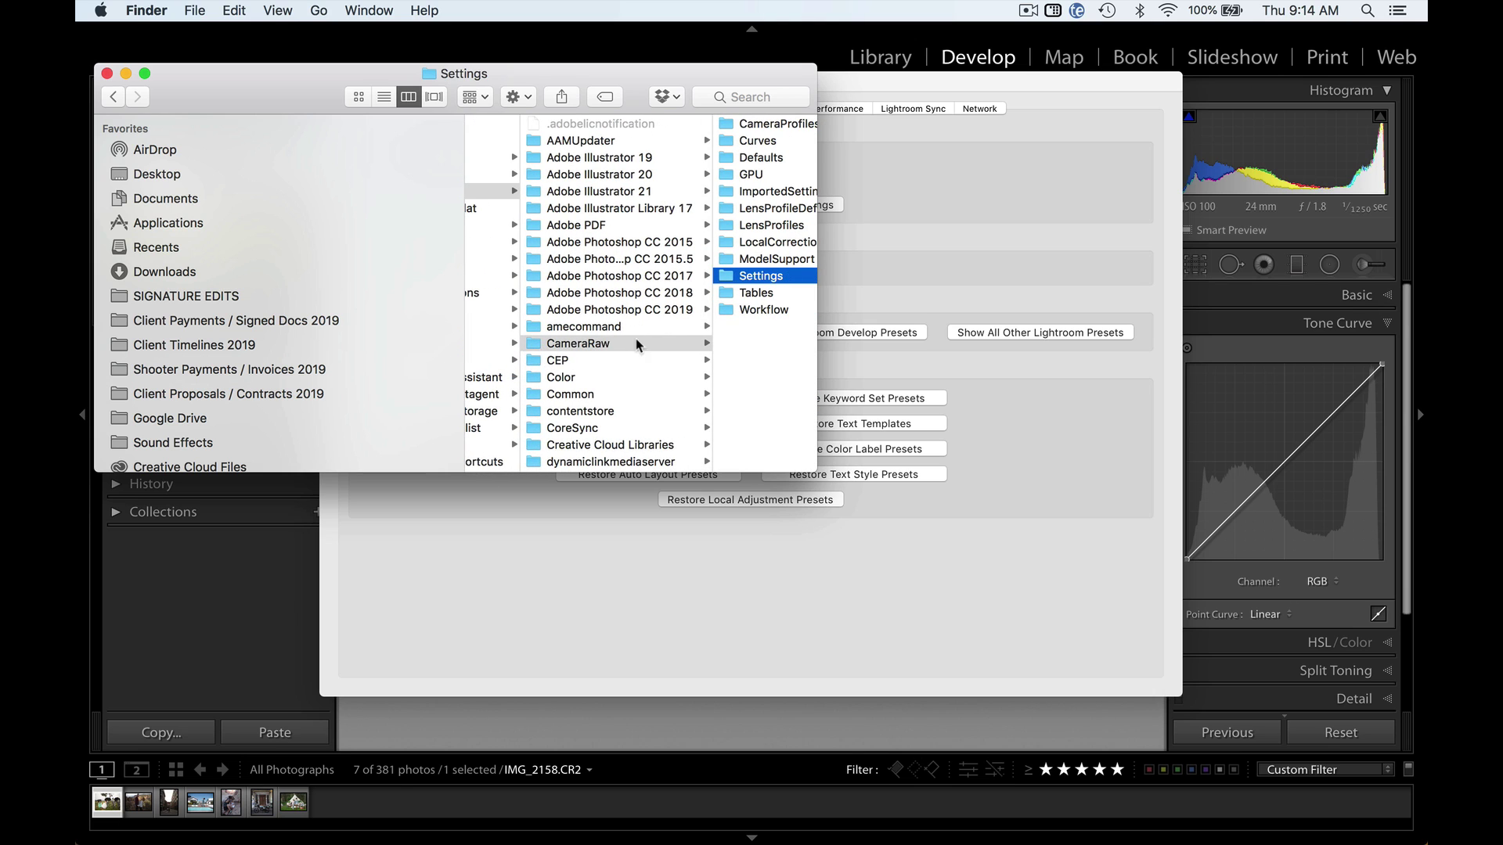
{"action": "scroll", "coordinate": [638, 313], "scroll_direction": "right", "scroll_amount": 5}
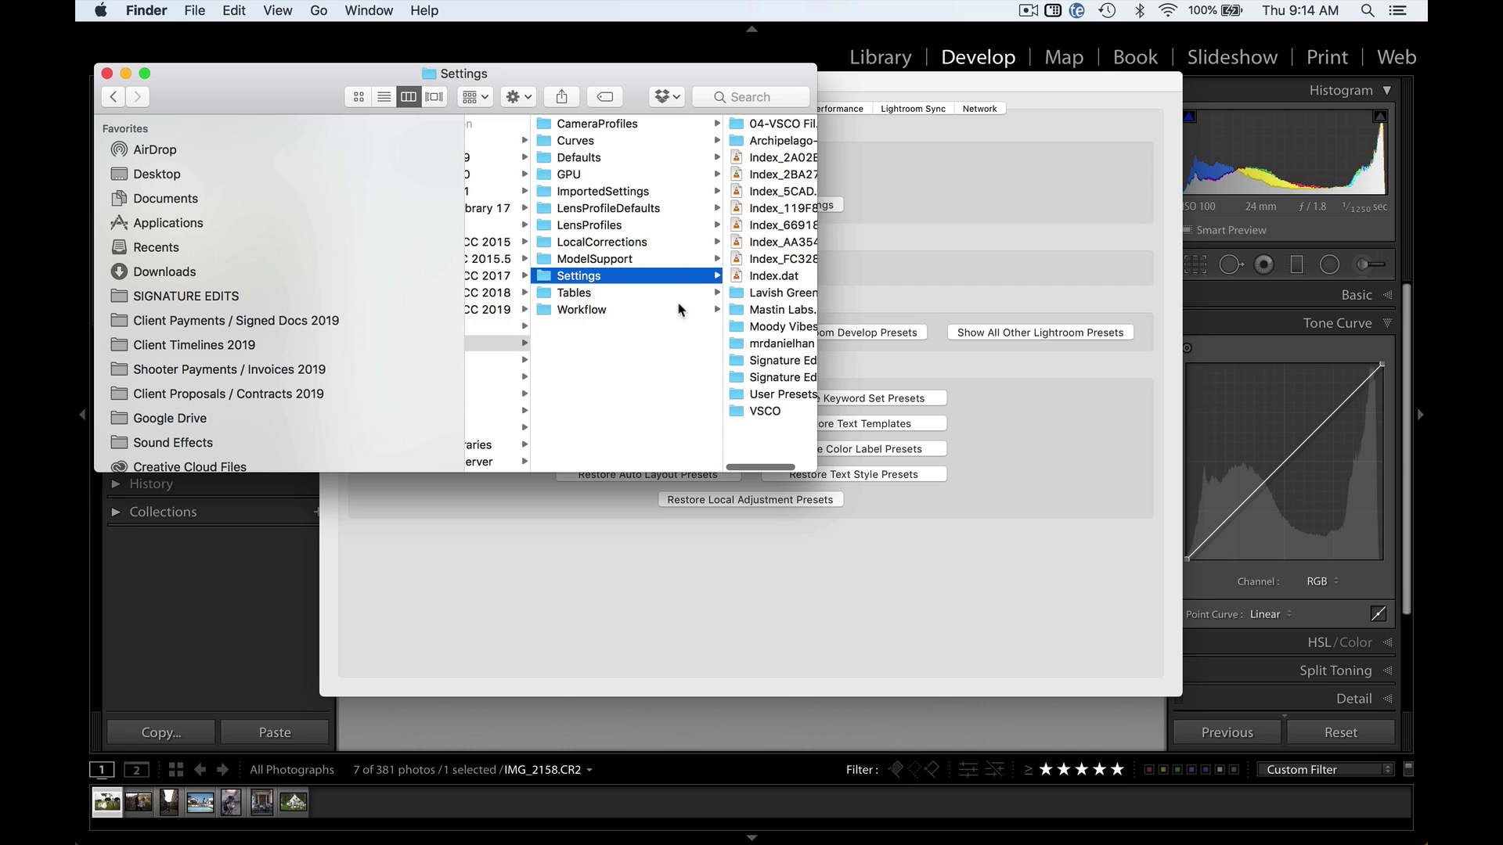
{"action": "scroll", "coordinate": [679, 310], "scroll_direction": "right", "scroll_amount": 3}
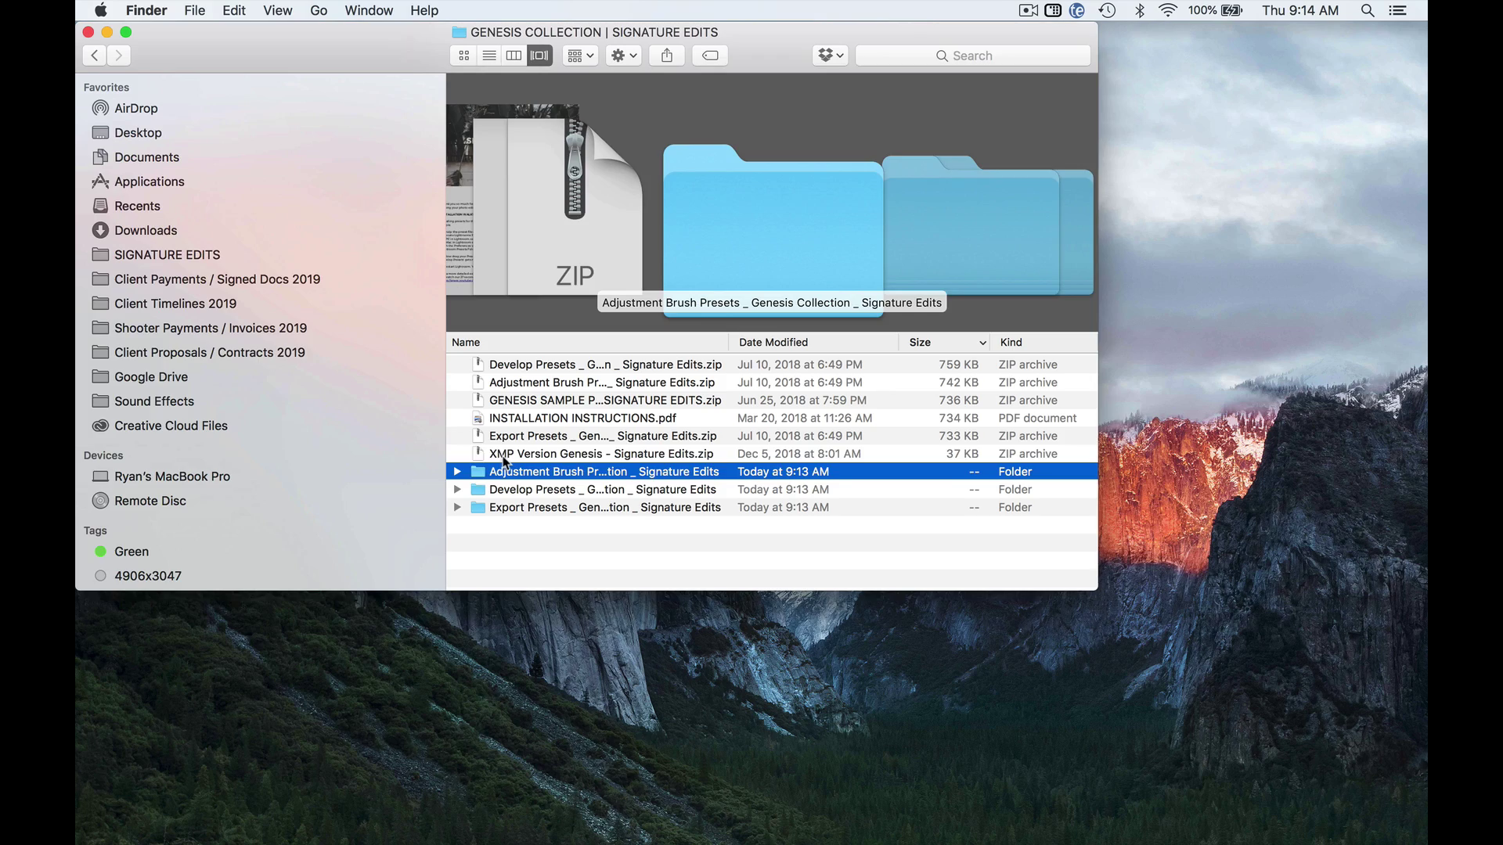
{"action": "double_click", "coordinate": [504, 455]}
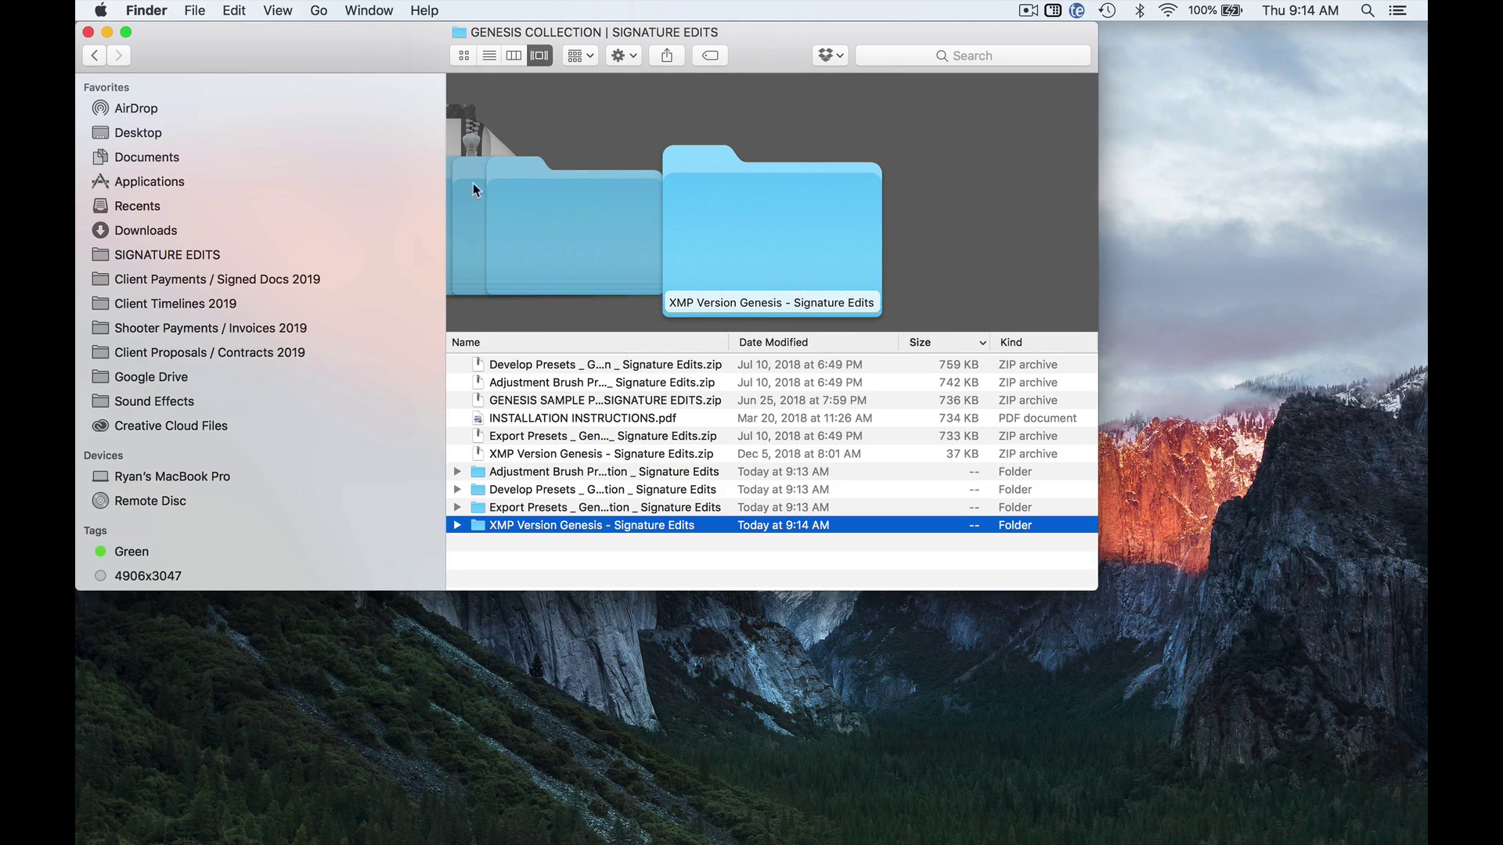
- Browse the Mastin Labs, mrdanielhan, West Coast and Archipelago-LXC folders in Settings
{"action": "left_click_drag", "start_coordinate": [266, 37], "coordinate": [1426, 79]}
{"action": "key", "text": "F11"}
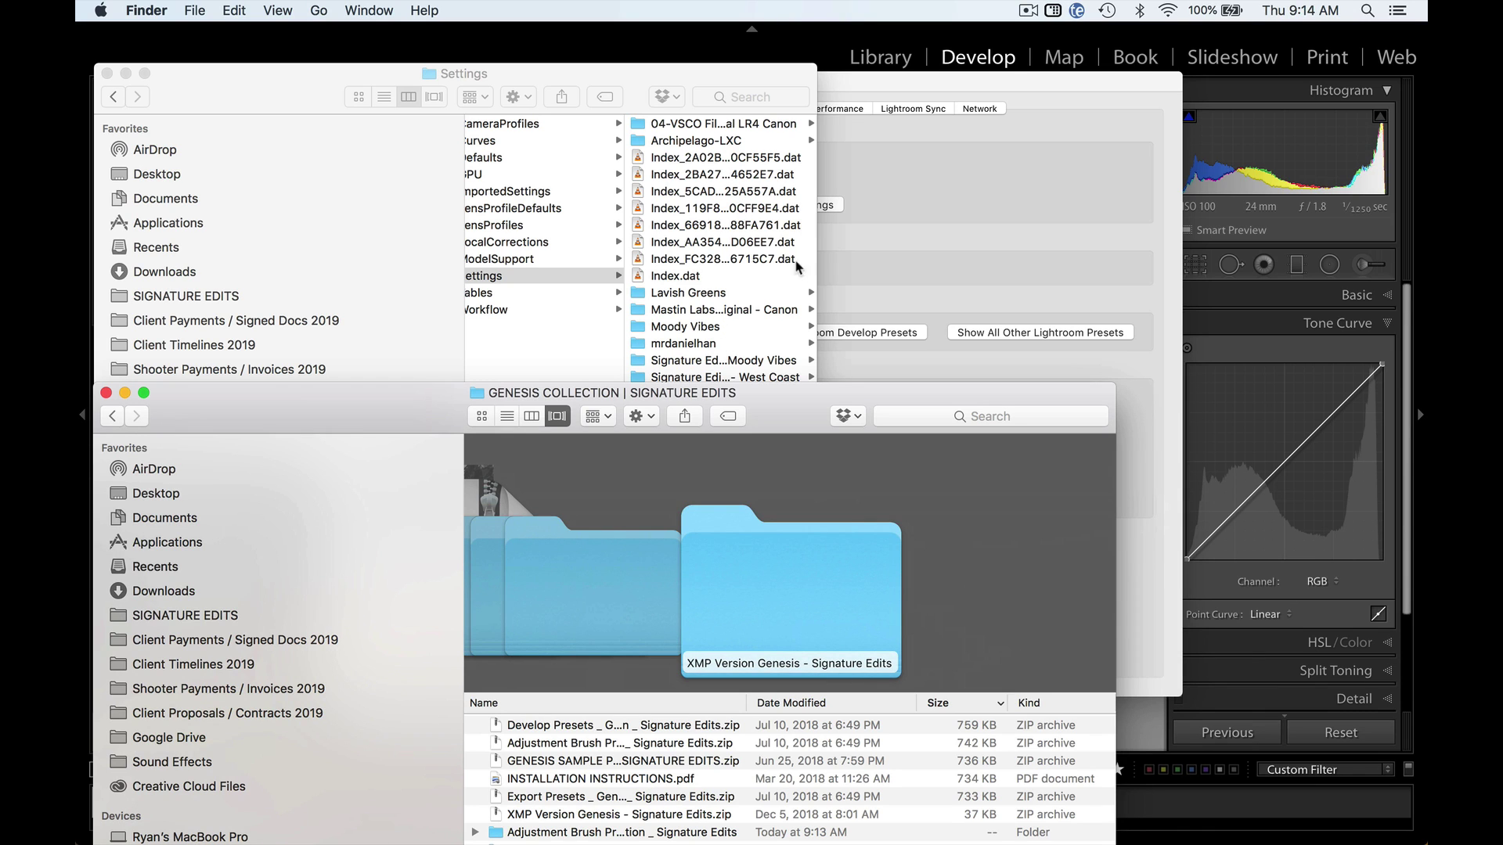
{"action": "left_click", "coordinate": [702, 310]}
{"action": "left_click", "coordinate": [693, 310]}
{"action": "left_click", "coordinate": [588, 345]}
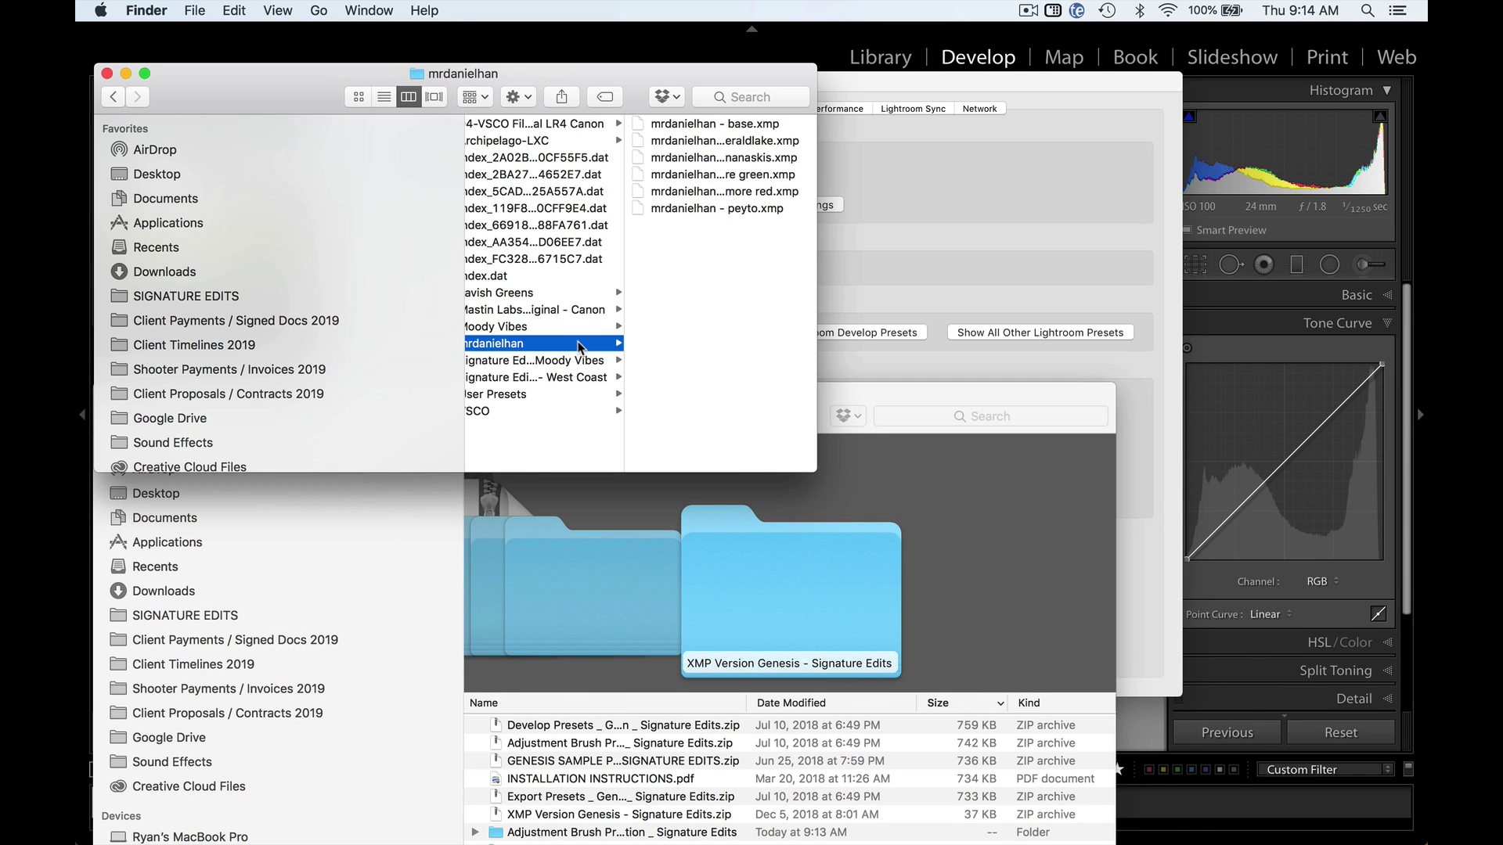
{"action": "left_click", "coordinate": [558, 379]}
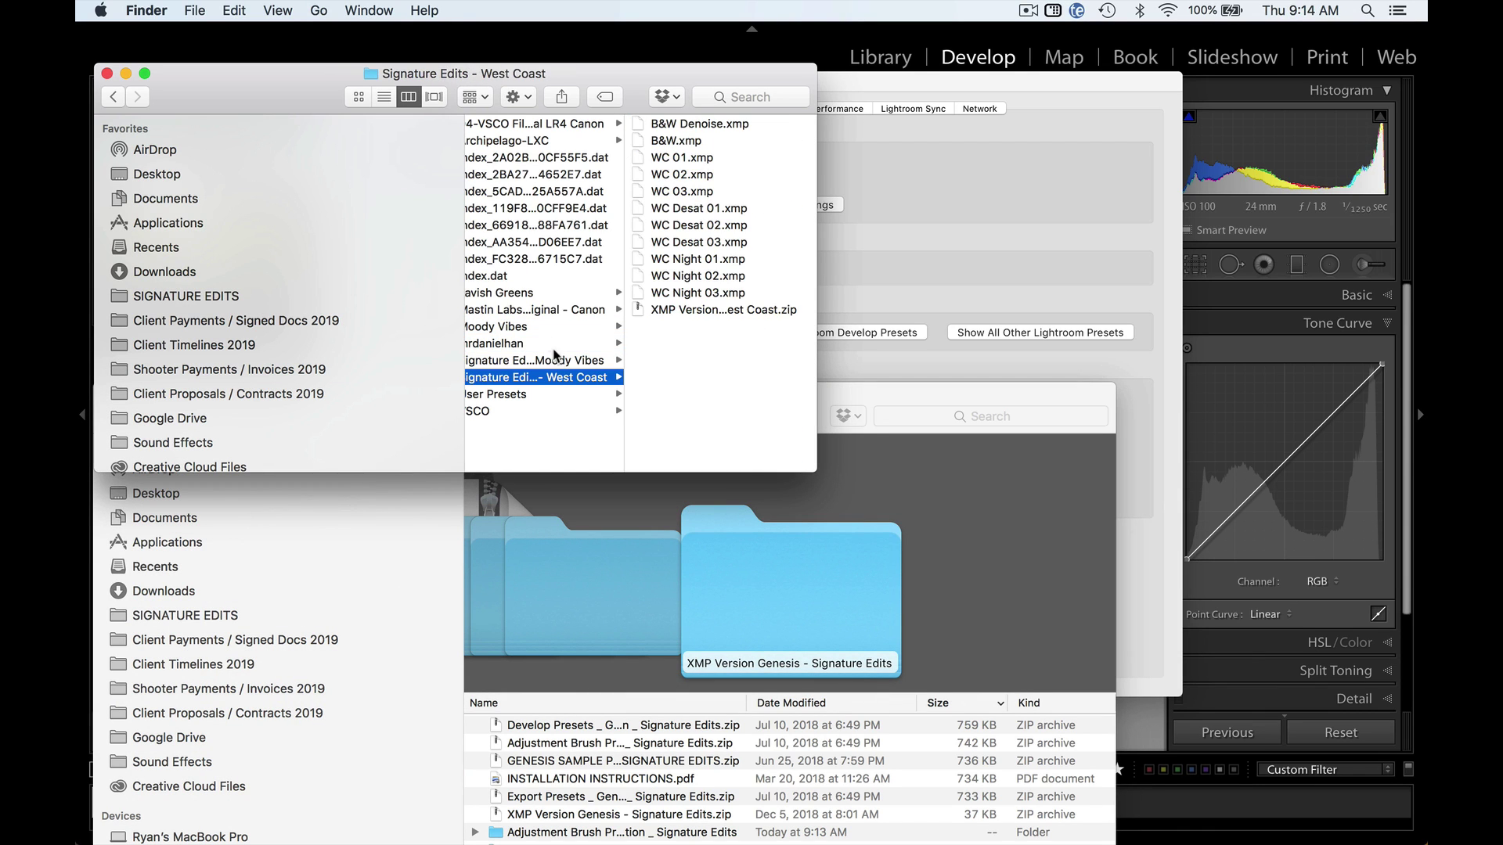
{"action": "left_click", "coordinate": [537, 242]}
{"action": "left_click", "coordinate": [530, 145]}
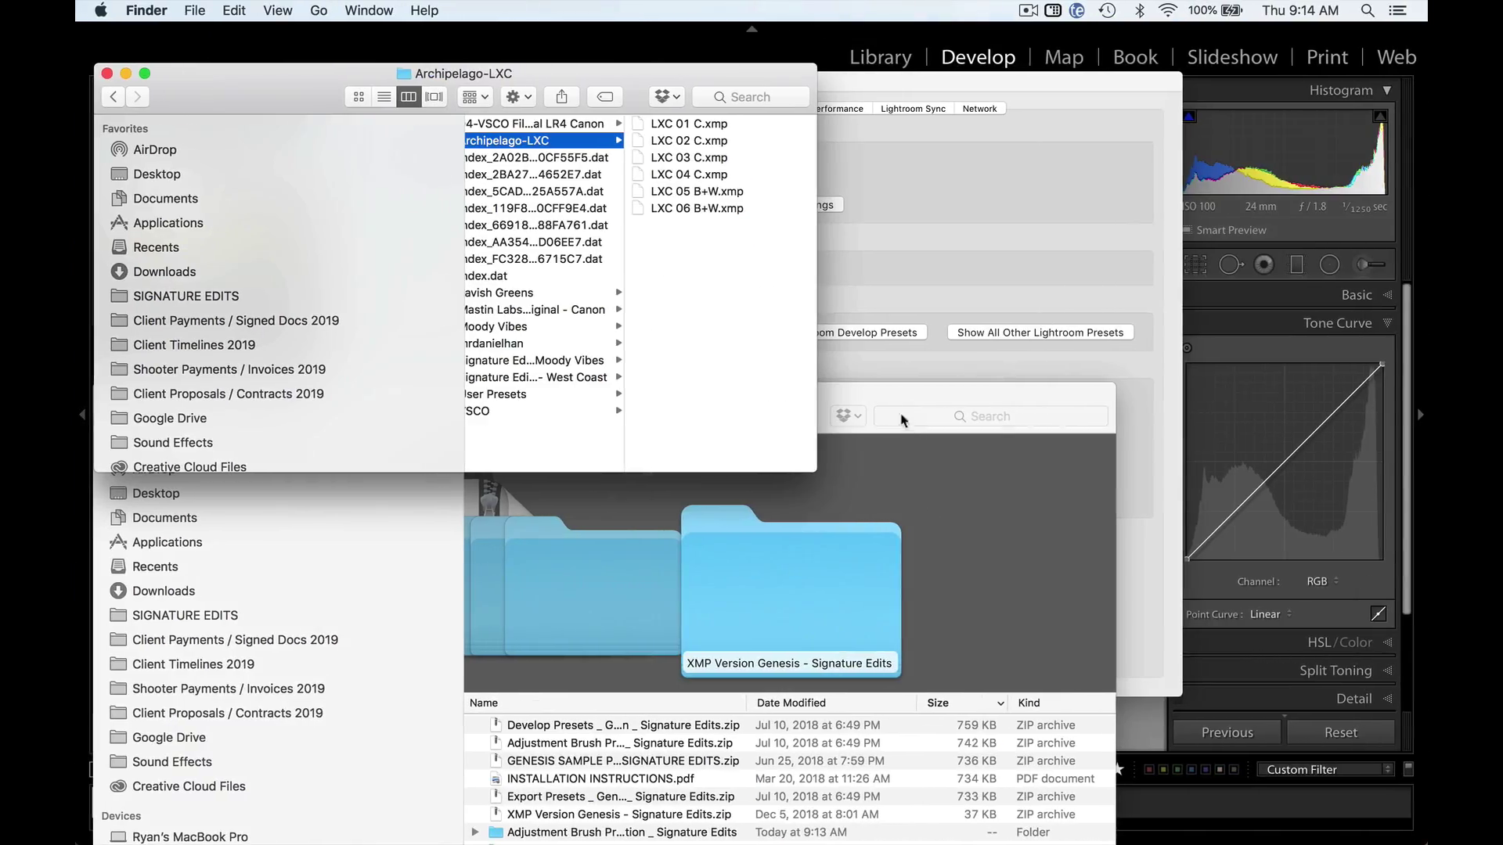
- Review the GENESIS Develop Presets templates, like X3 B&W Tri +, then close that window
{"action": "left_click_drag", "start_coordinate": [903, 420], "coordinate": [900, 83]}
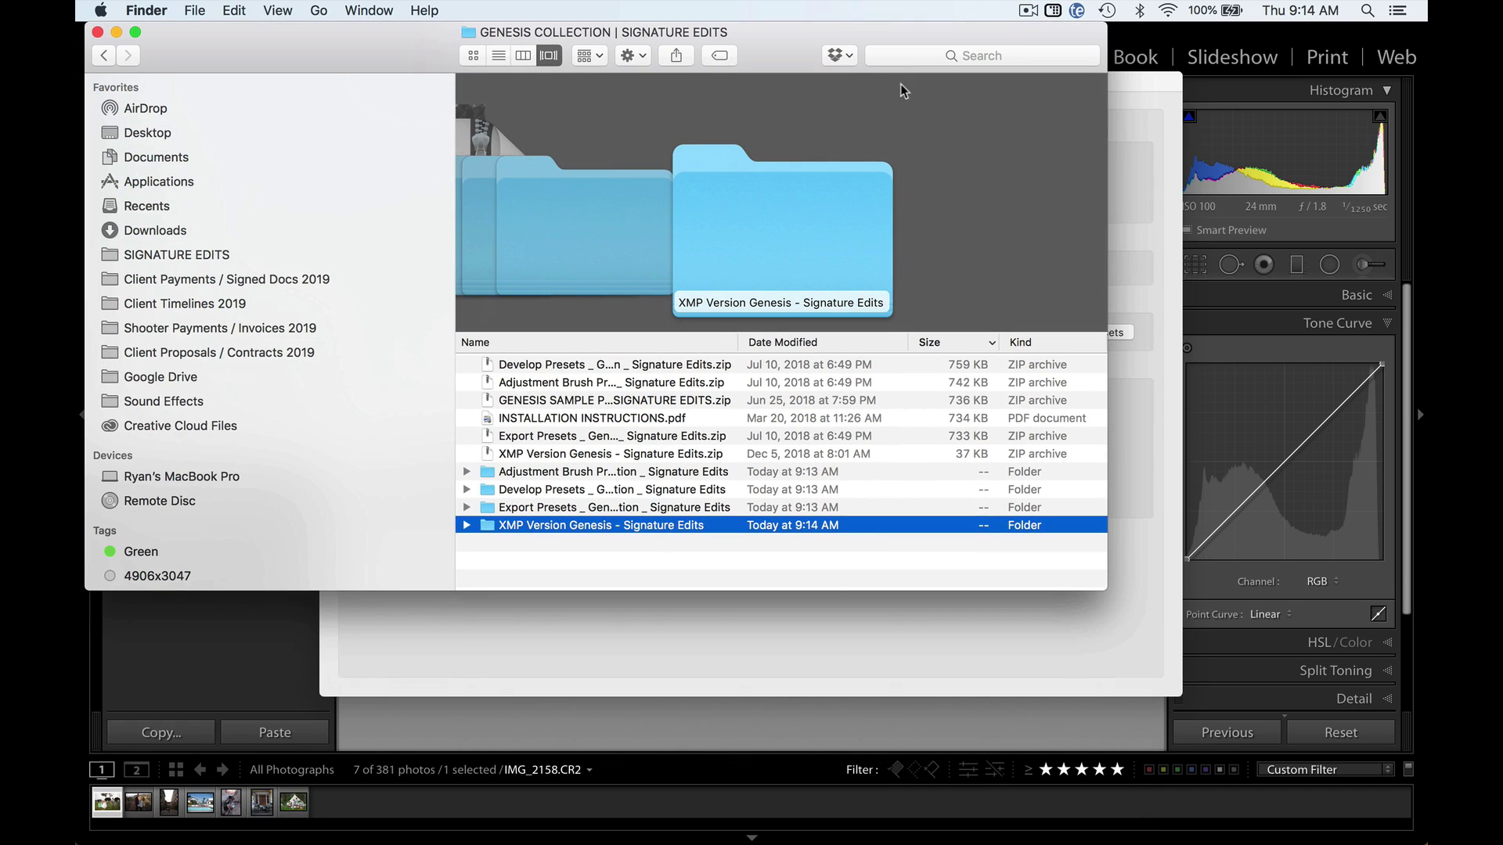
{"action": "left_click", "coordinate": [466, 490]}
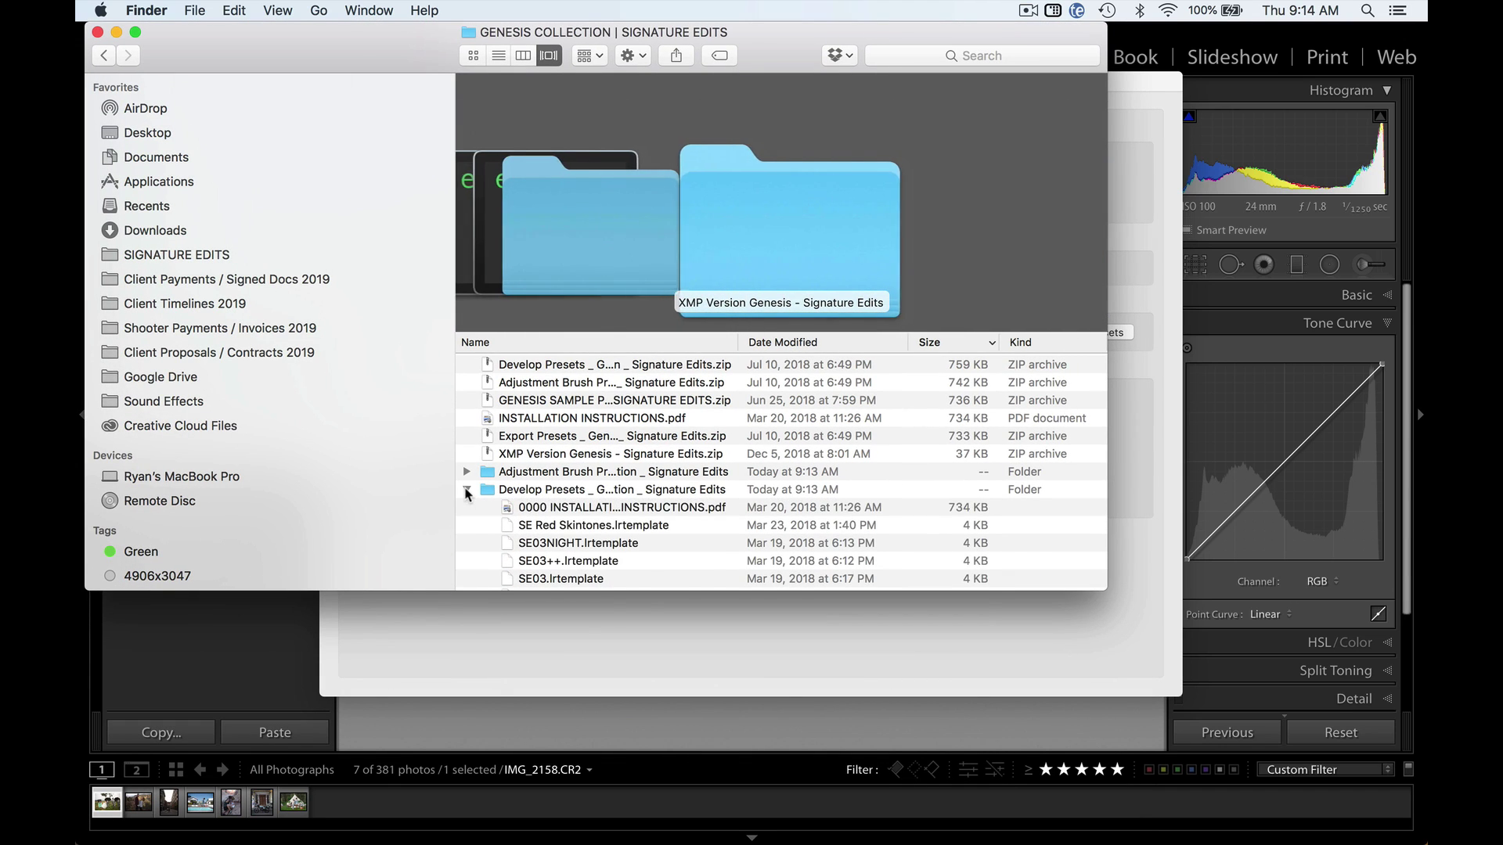
{"action": "scroll", "coordinate": [608, 537], "scroll_direction": "down", "scroll_amount": 5}
{"action": "left_click", "coordinate": [608, 537]}
{"action": "scroll", "coordinate": [563, 486], "scroll_direction": "up", "scroll_amount": 10}
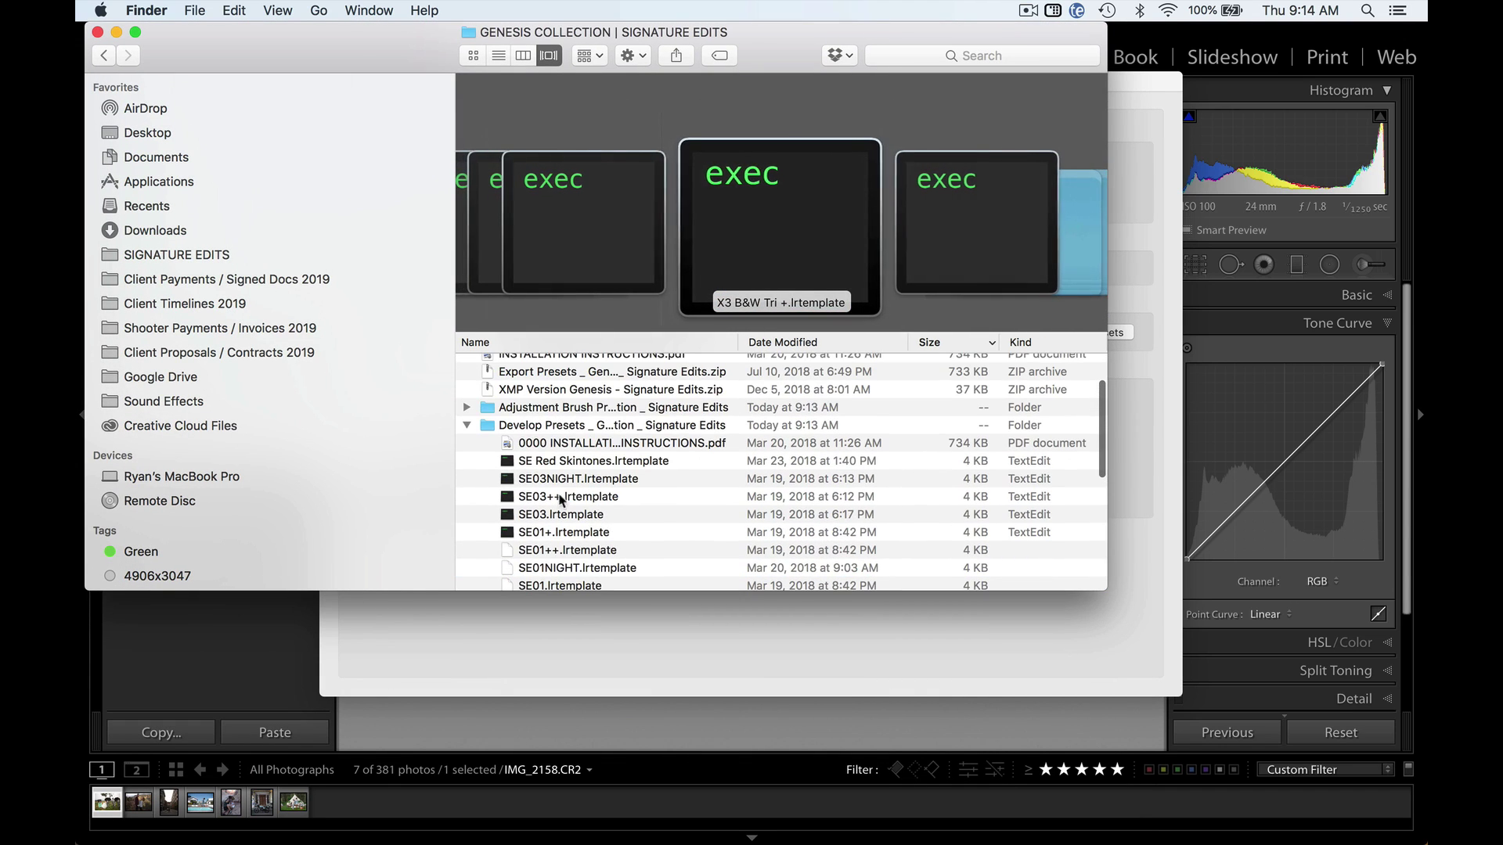
{"action": "left_click", "coordinate": [467, 426]}
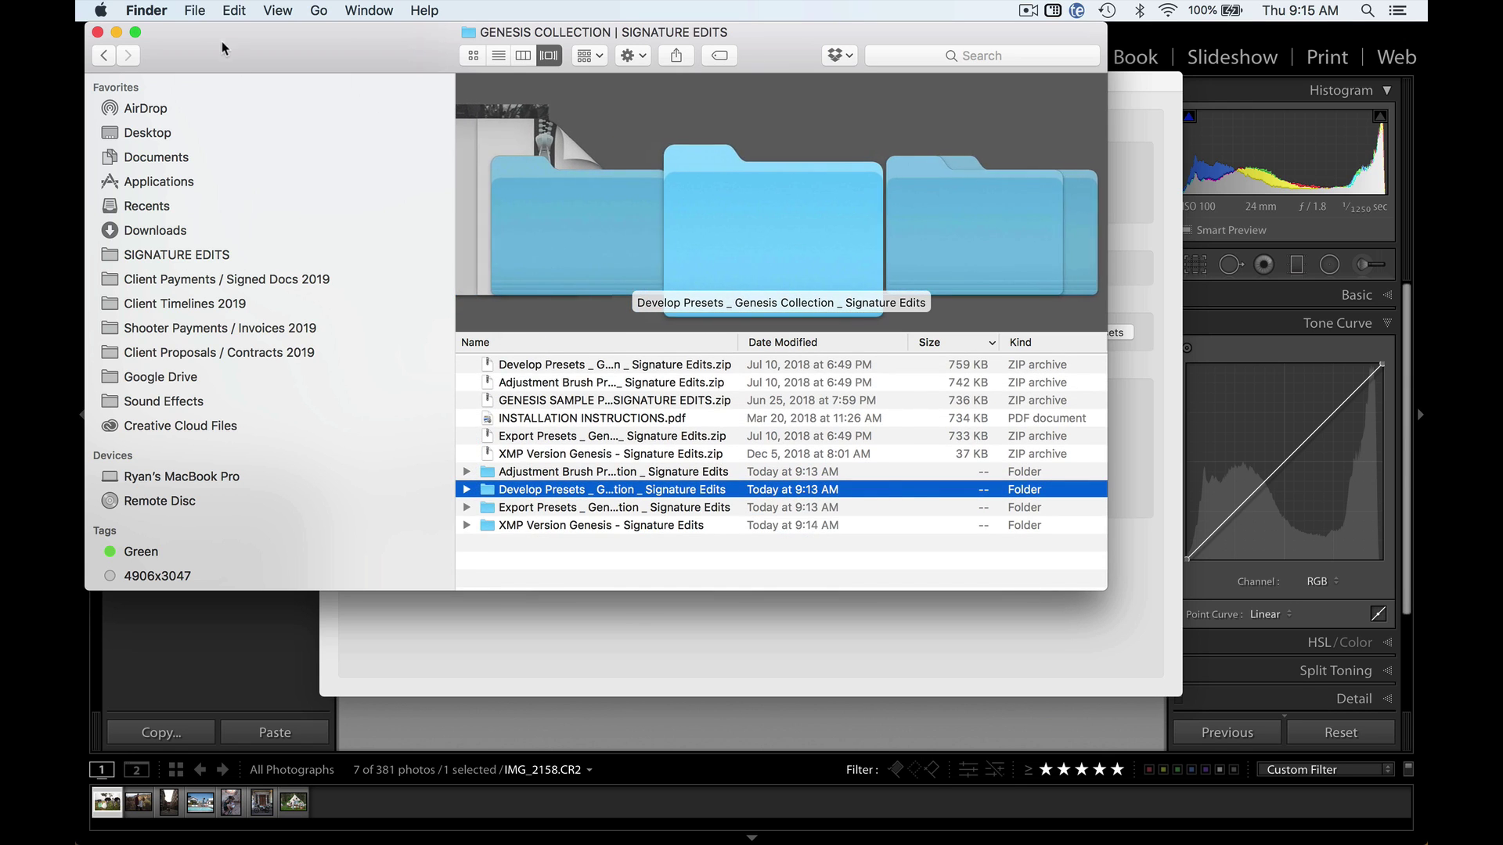
{"action": "left_click_drag", "start_coordinate": [105, 43], "coordinate": [654, 43]}
{"action": "left_click", "coordinate": [648, 32]}
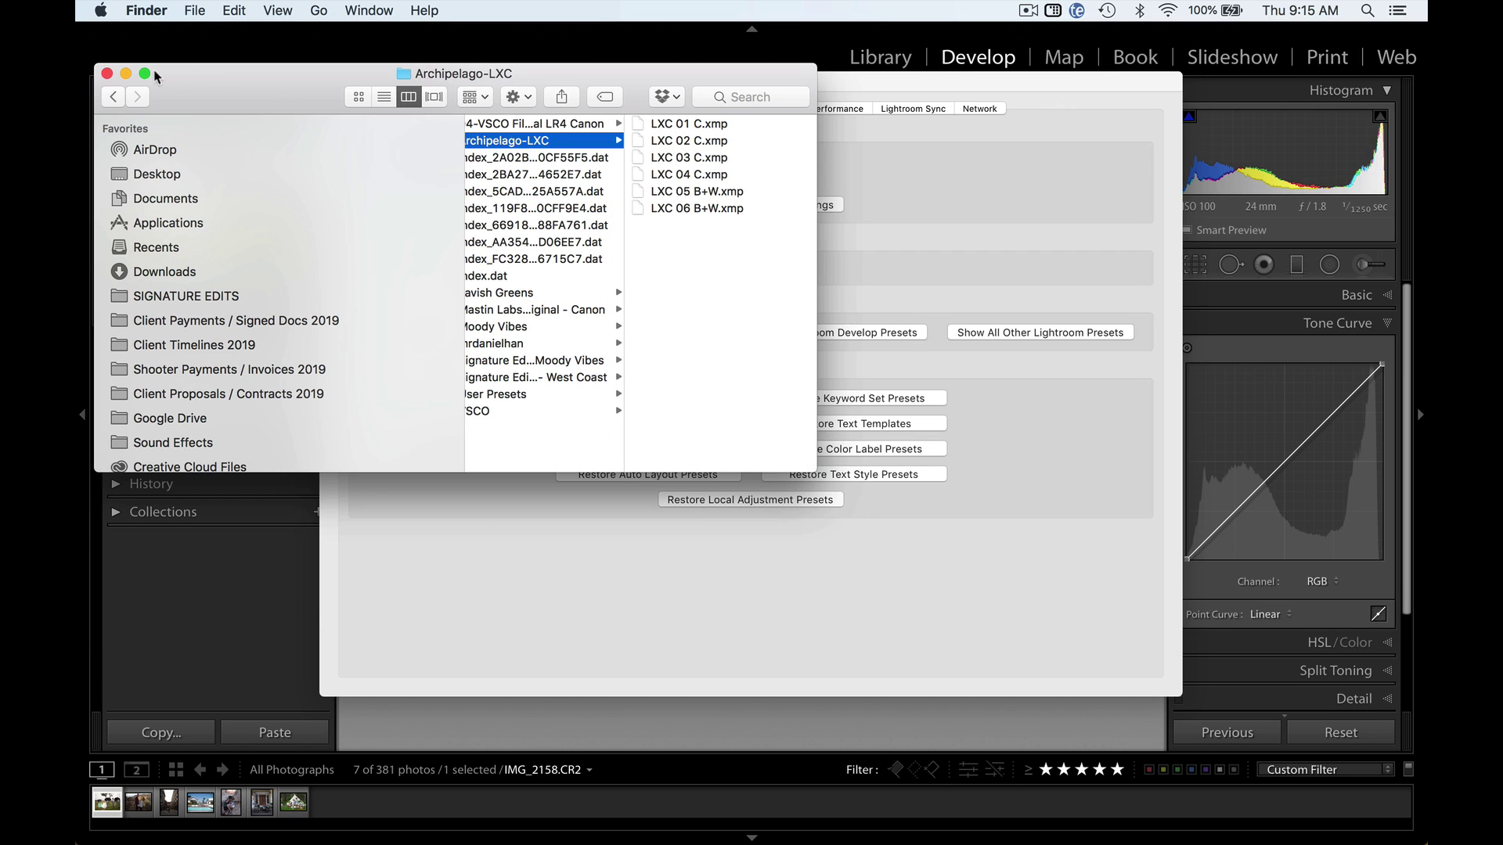
- Search for GENESIS and reopen the GENESIS COLLECTION | SIGNATURE EDITS folder
{"action": "left_click_drag", "start_coordinate": [213, 89], "coordinate": [581, 97]}
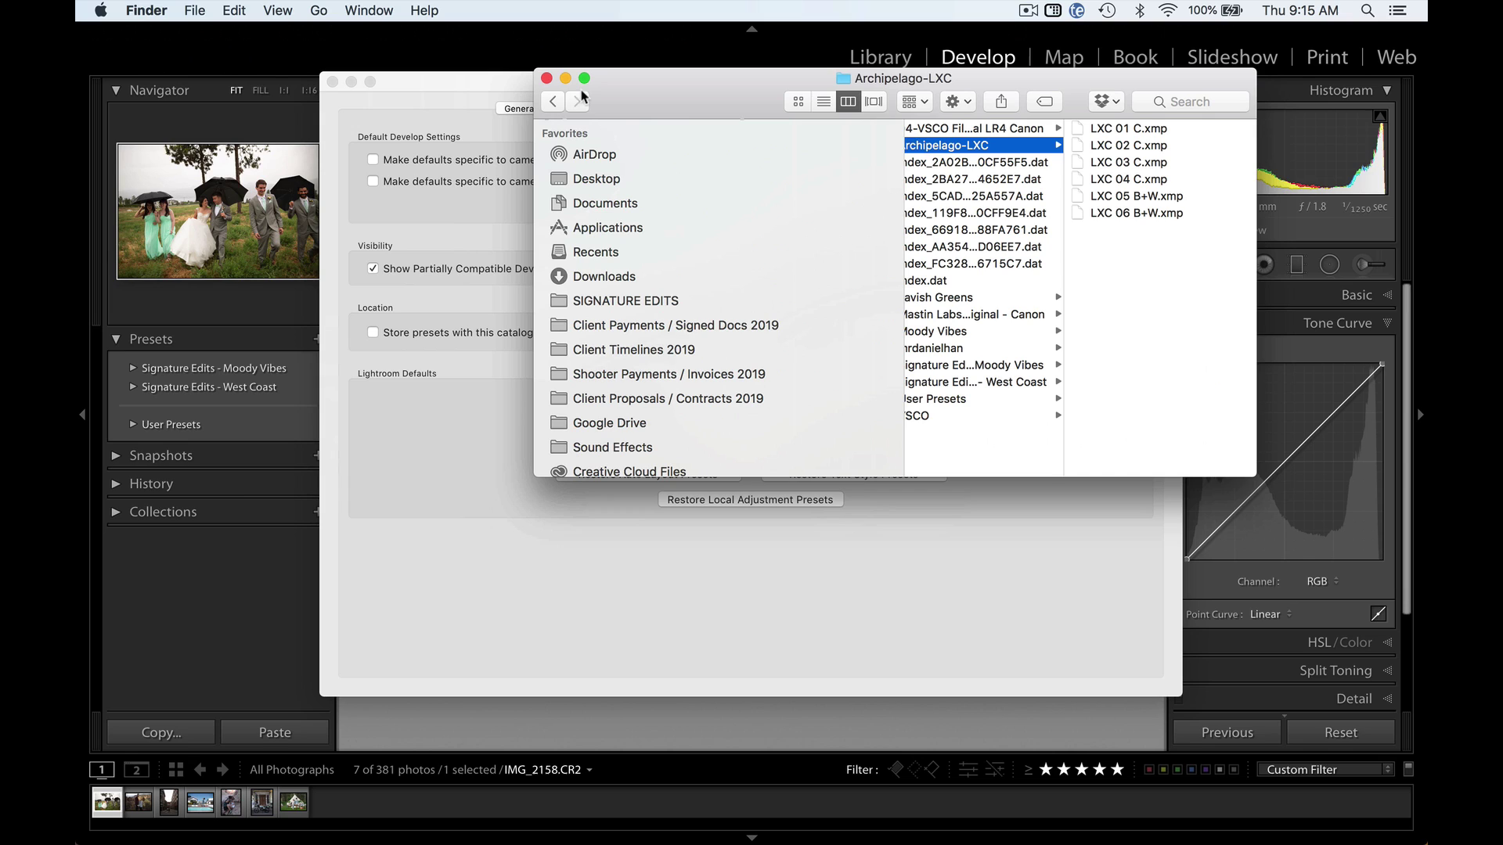
{"action": "left_click", "coordinate": [1187, 103]}
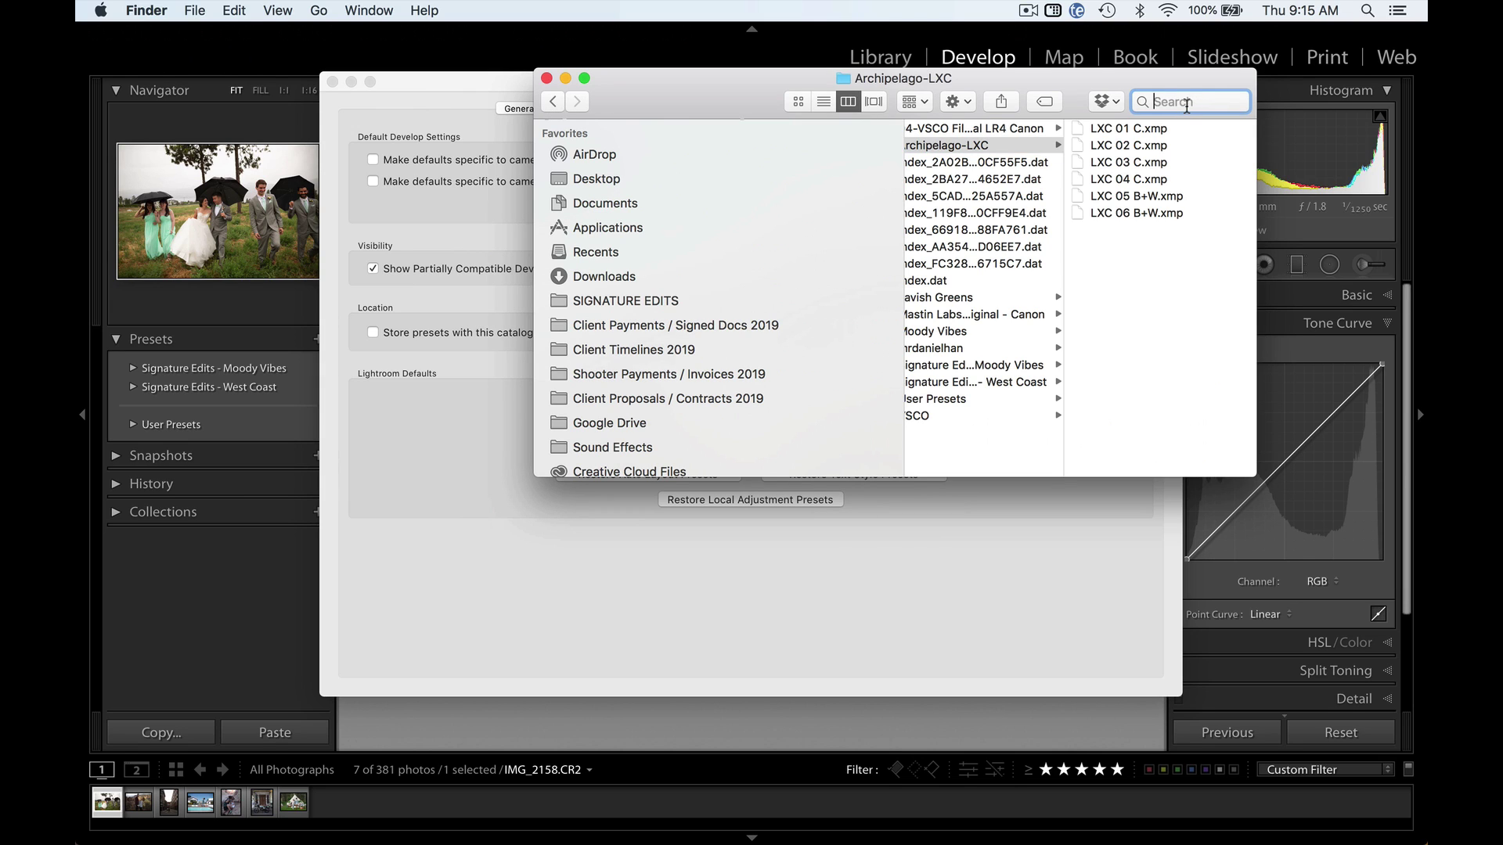
{"action": "type", "text": "GENESIS"}
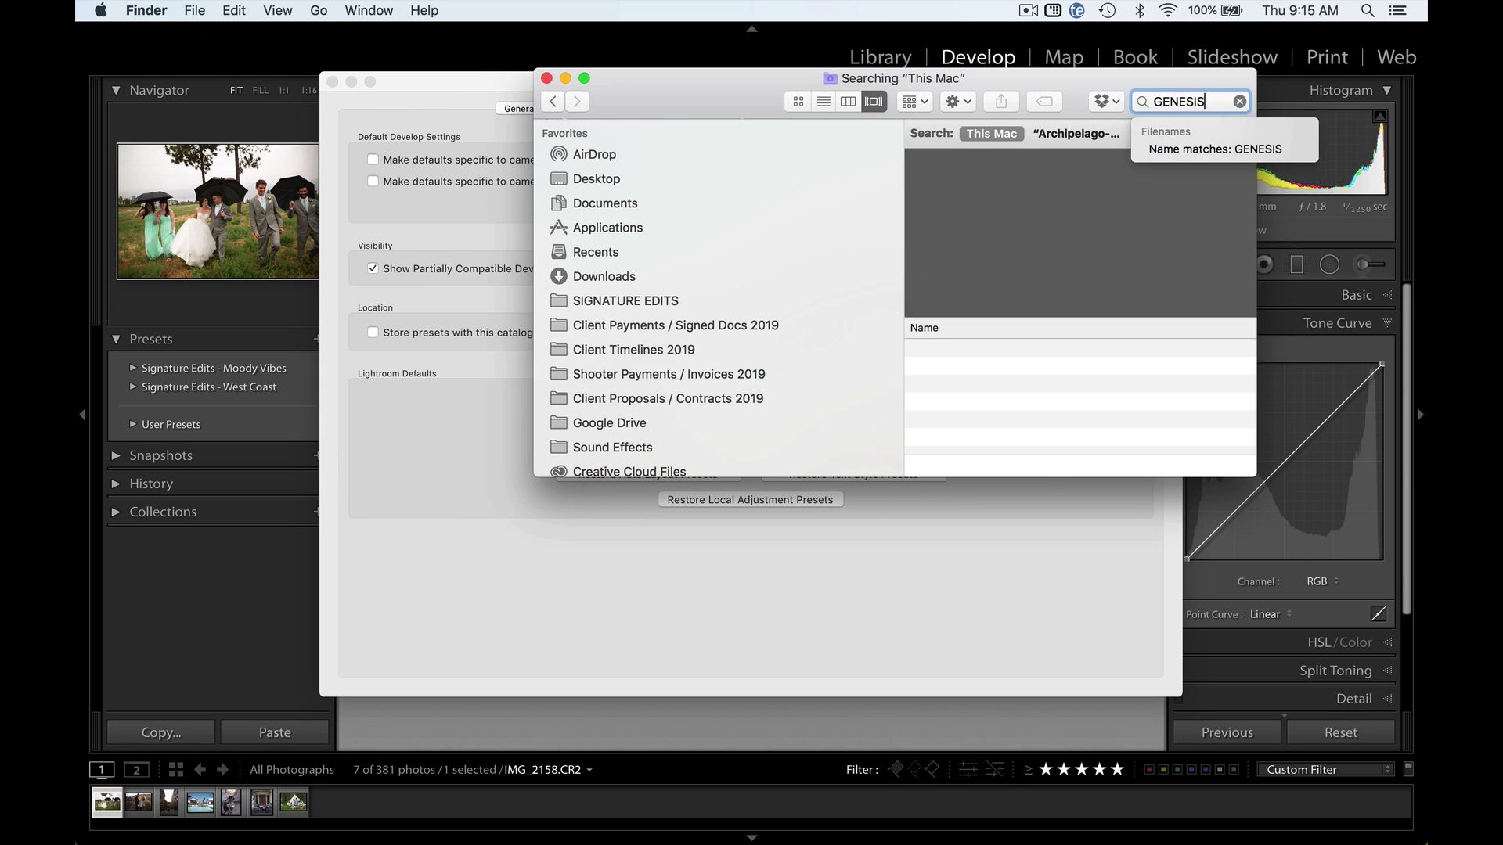
{"action": "double_click", "coordinate": [975, 350]}
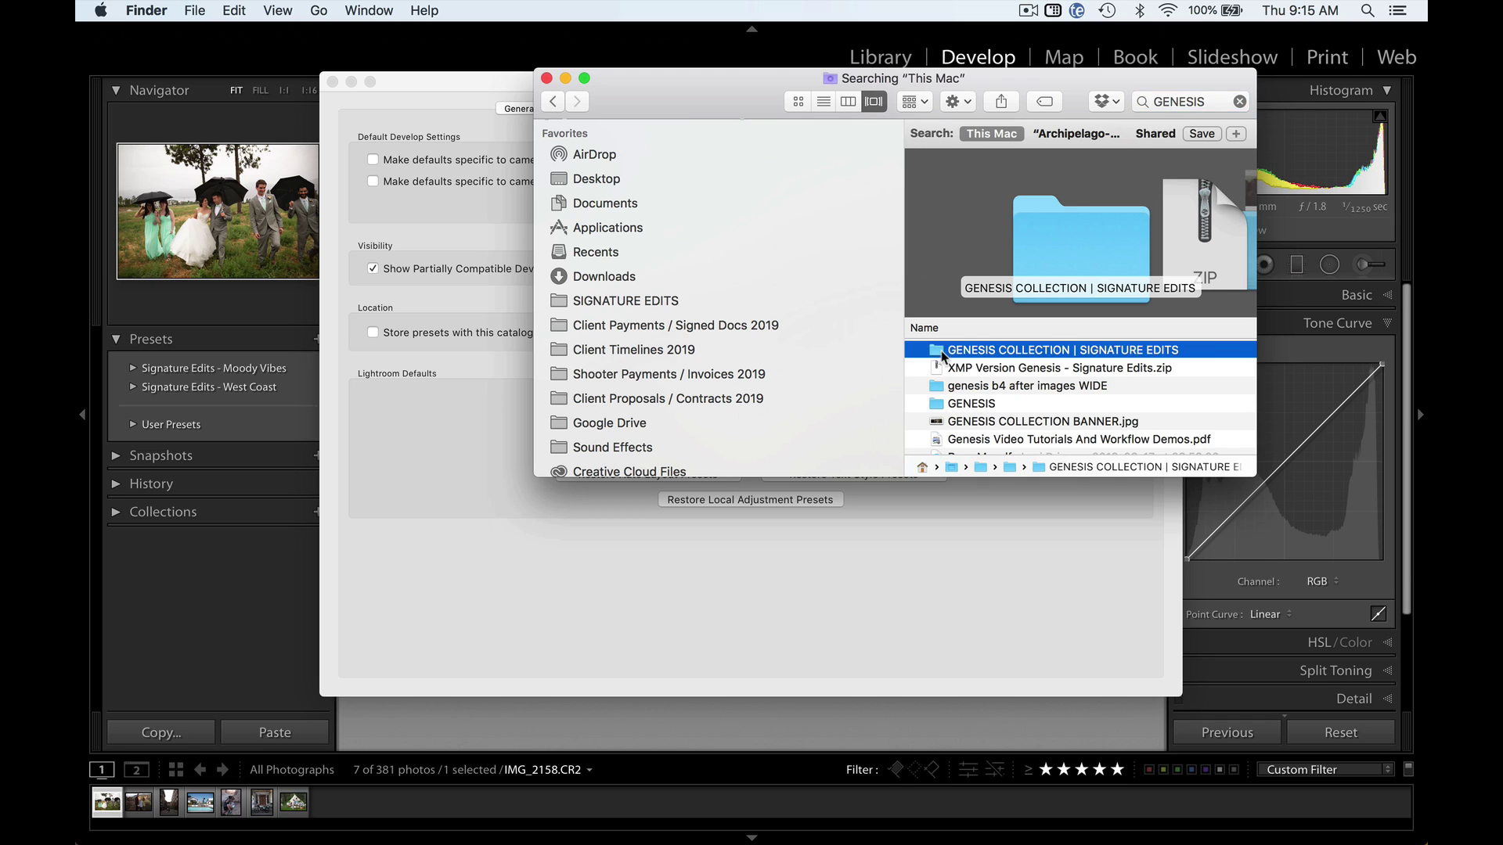
{"action": "scroll", "coordinate": [970, 378], "scroll_direction": "down", "scroll_amount": 2}
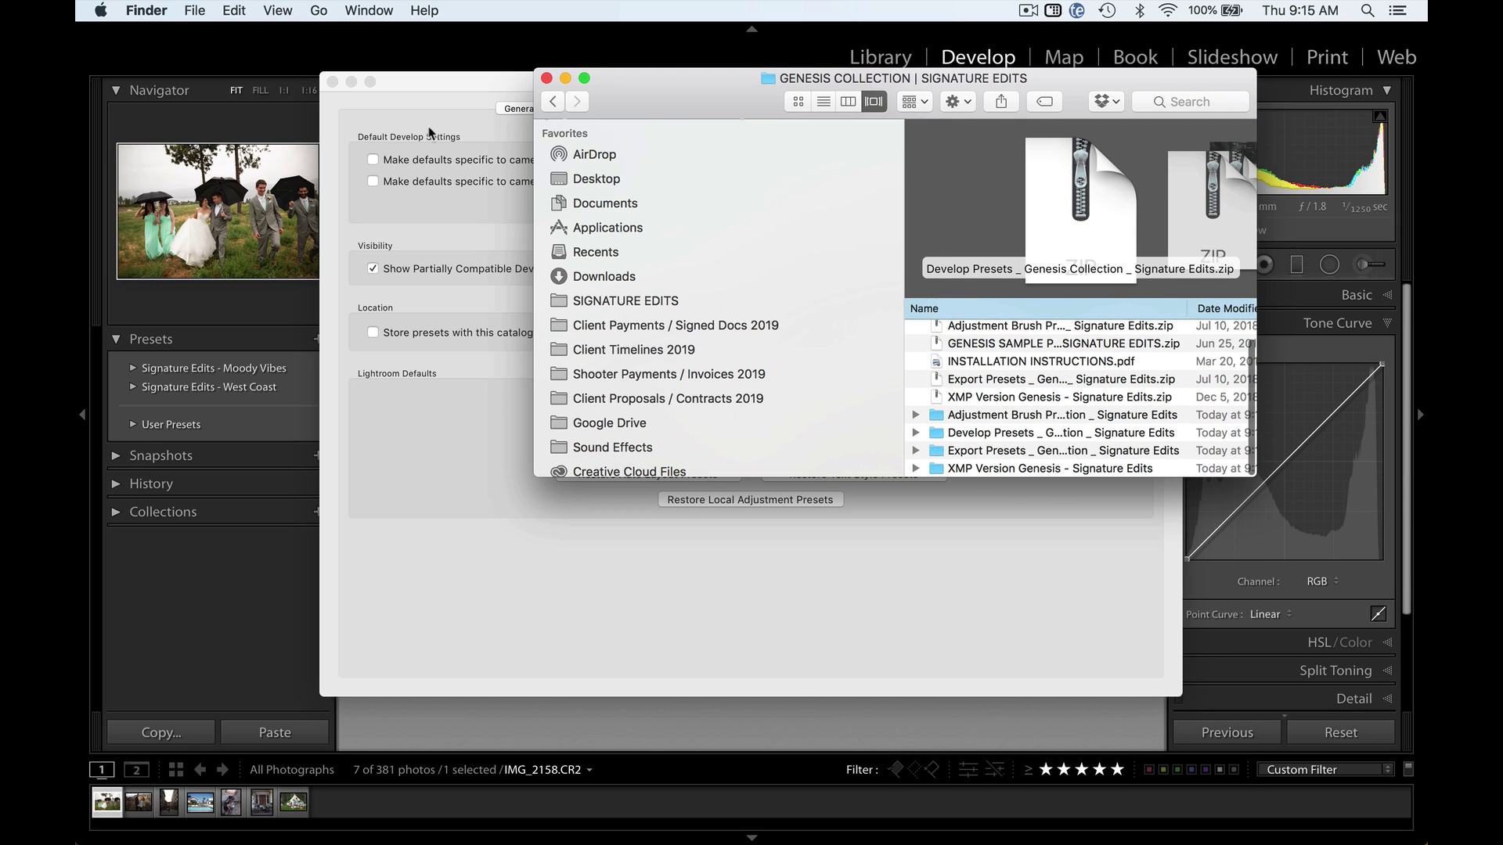
{"action": "left_click", "coordinate": [421, 79]}
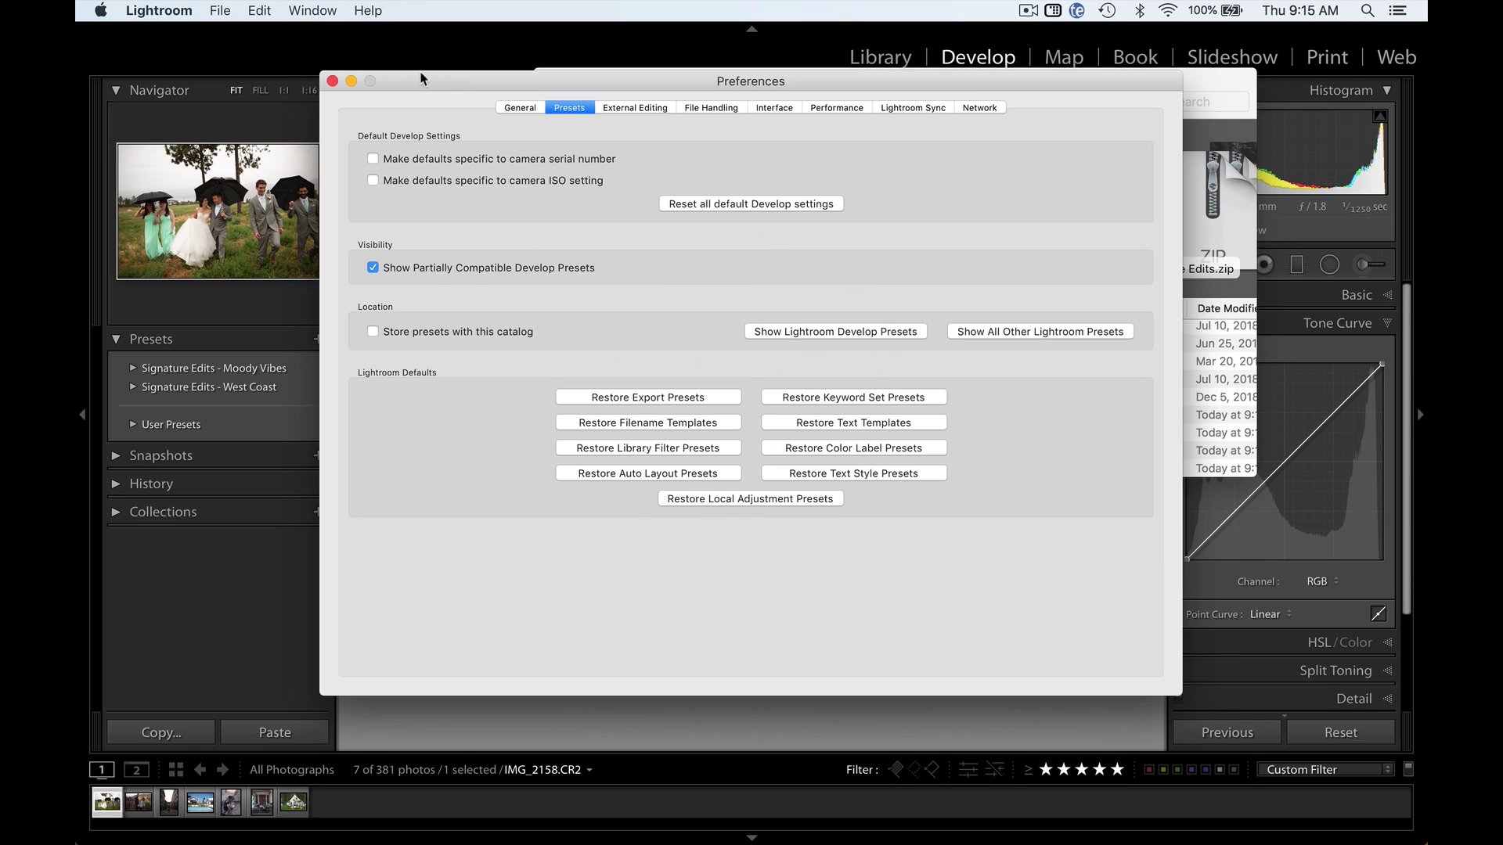
- Show All Other Lightroom Presets and browse to its Develop Presets folder
{"action": "left_click", "coordinate": [1035, 336]}
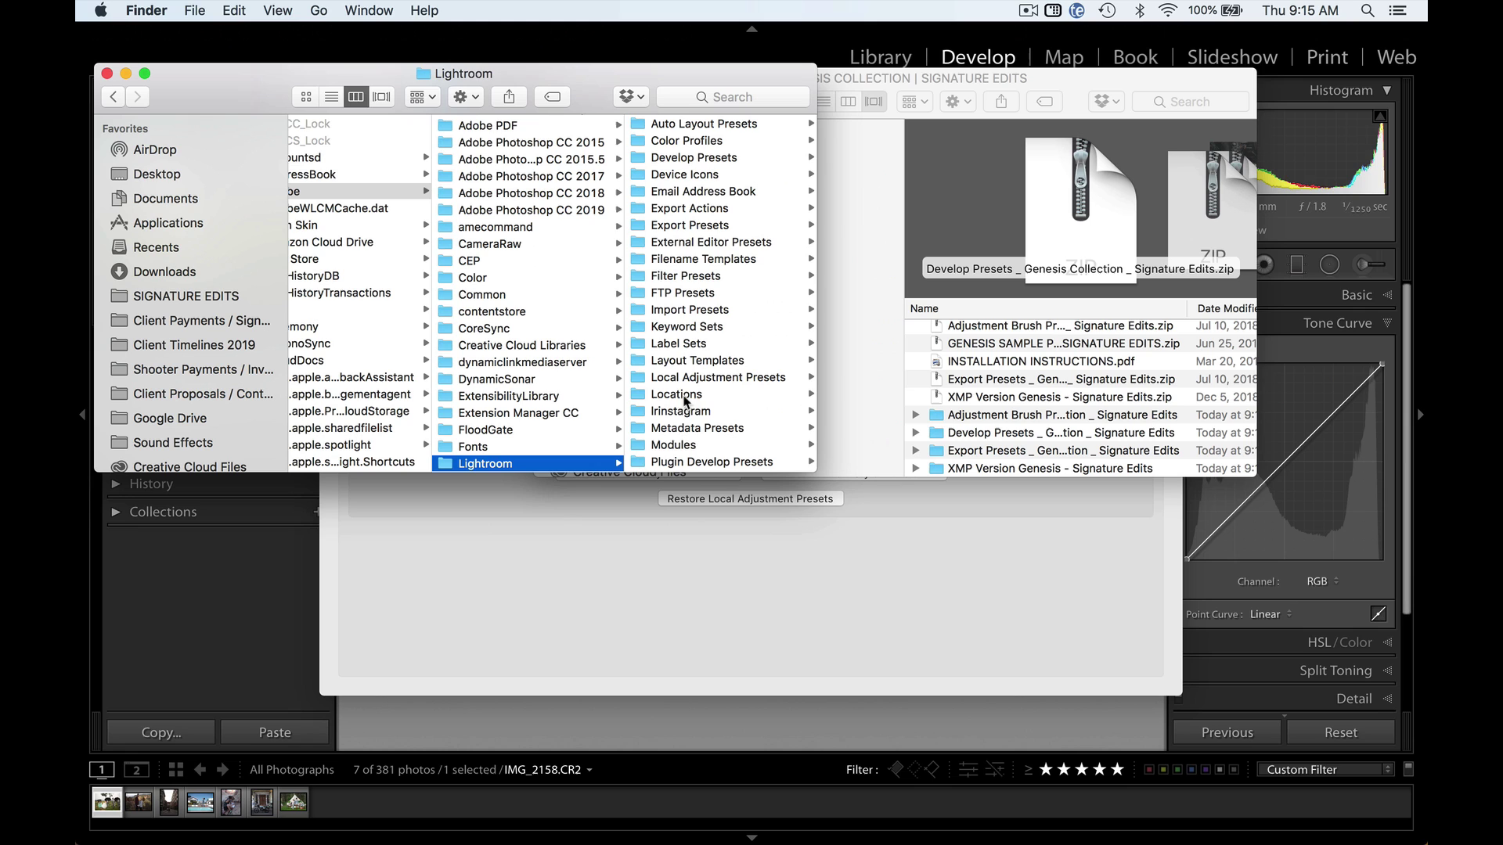
{"action": "left_click", "coordinate": [688, 211]}
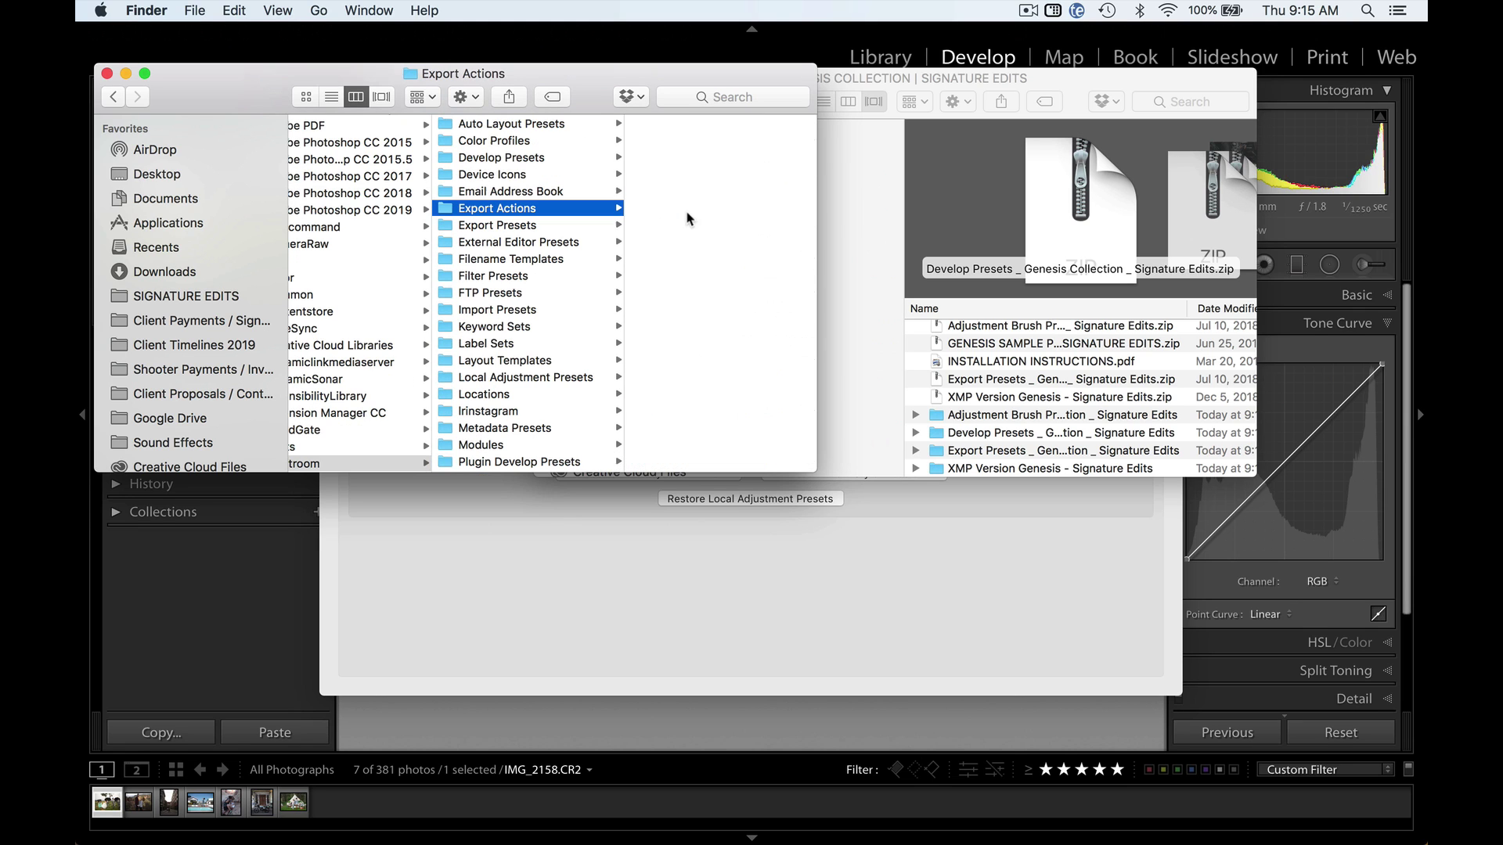
{"action": "left_click", "coordinate": [499, 379]}
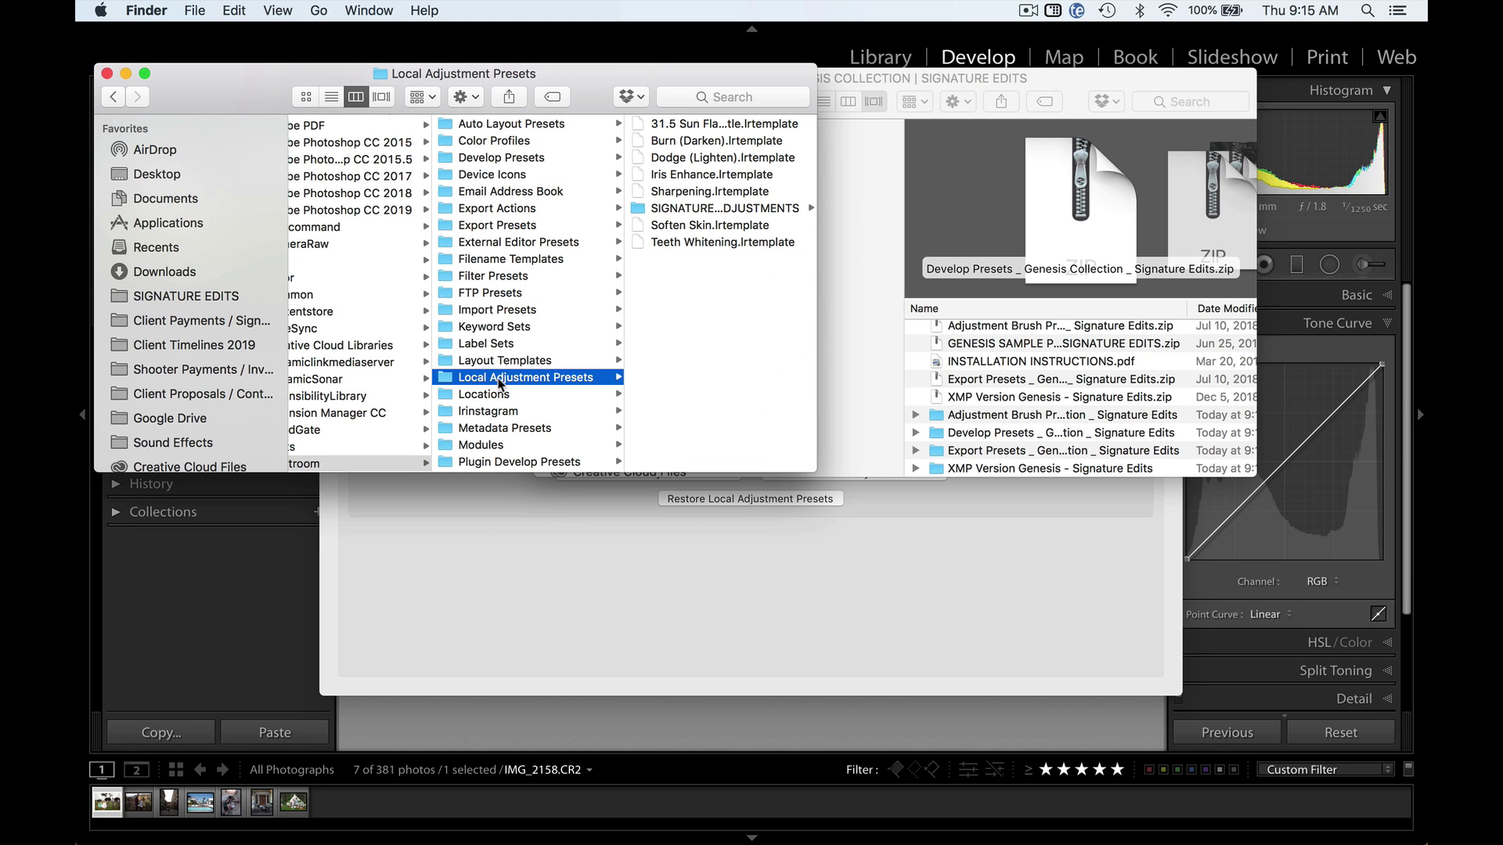
{"action": "left_click", "coordinate": [492, 160]}
- Move the Develop Presets _ Genesis Collection folder into Lightroom's Develop Presets folder
{"action": "left_click", "coordinate": [929, 88]}
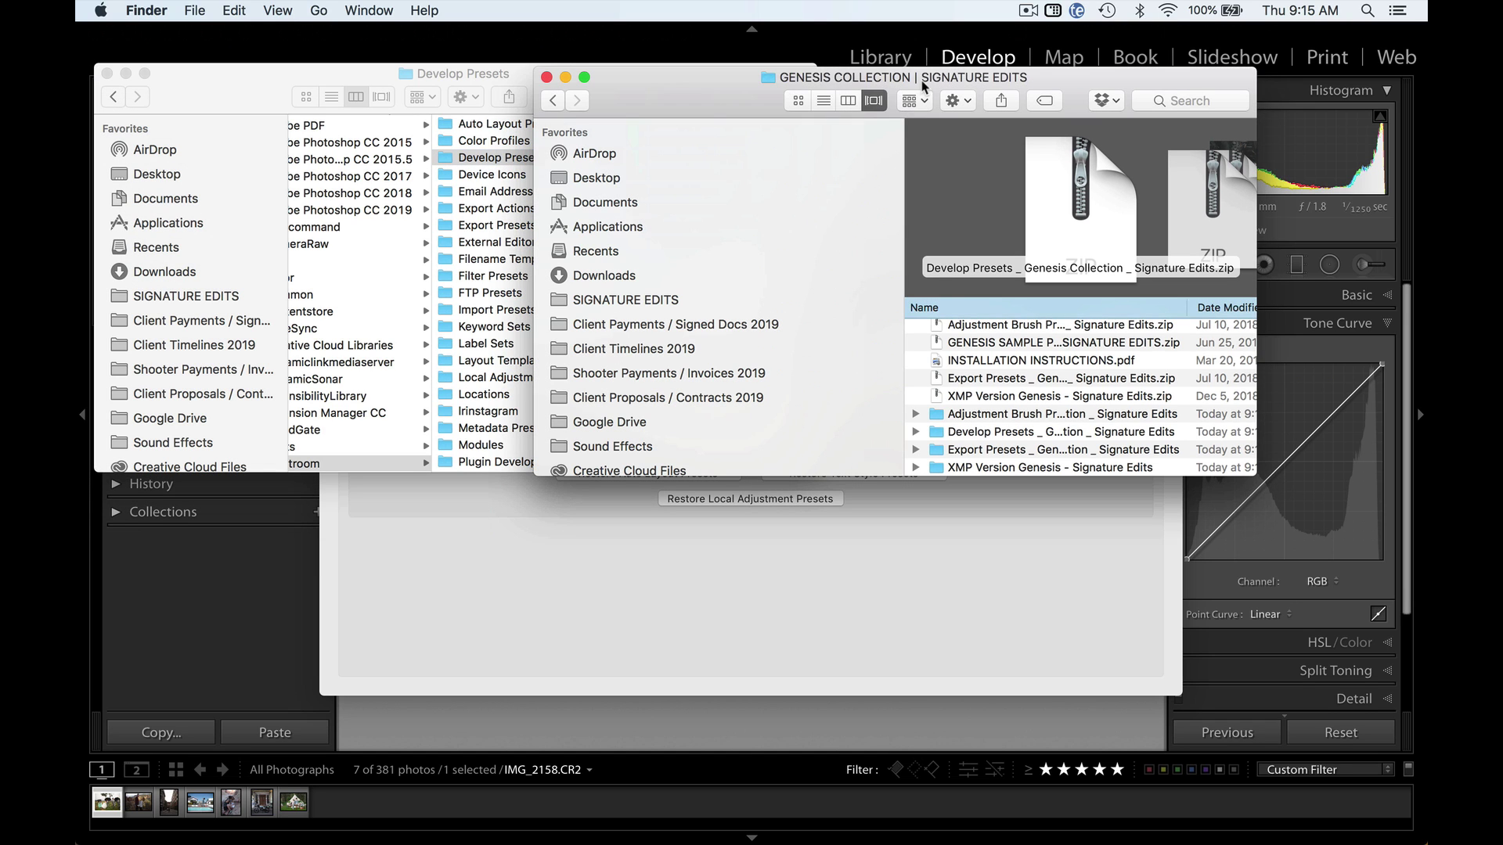
{"action": "left_click", "coordinate": [991, 435]}
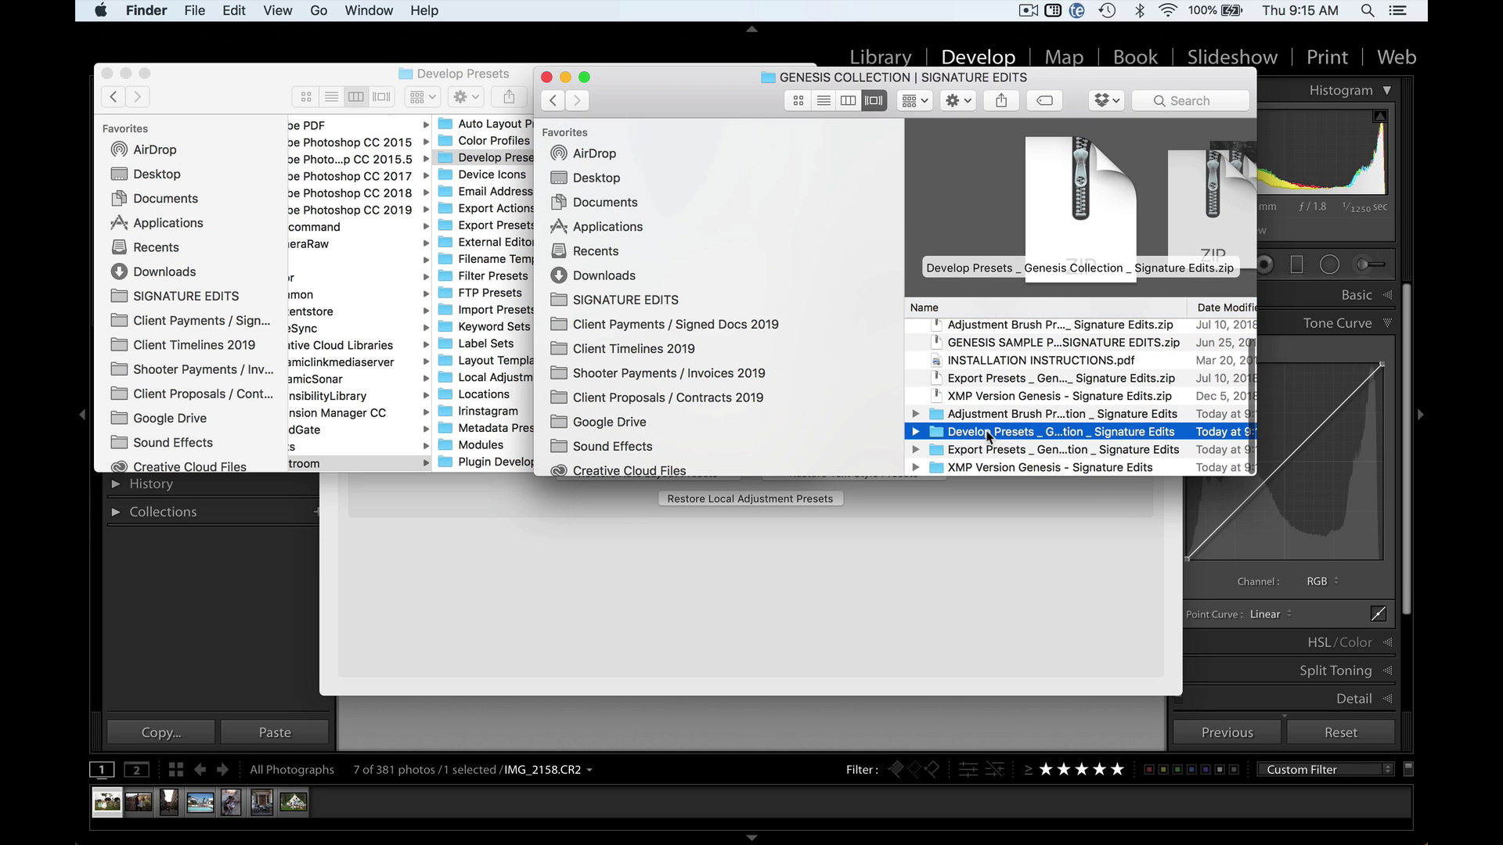
{"action": "left_click_drag", "start_coordinate": [676, 106], "coordinate": [871, 103]}
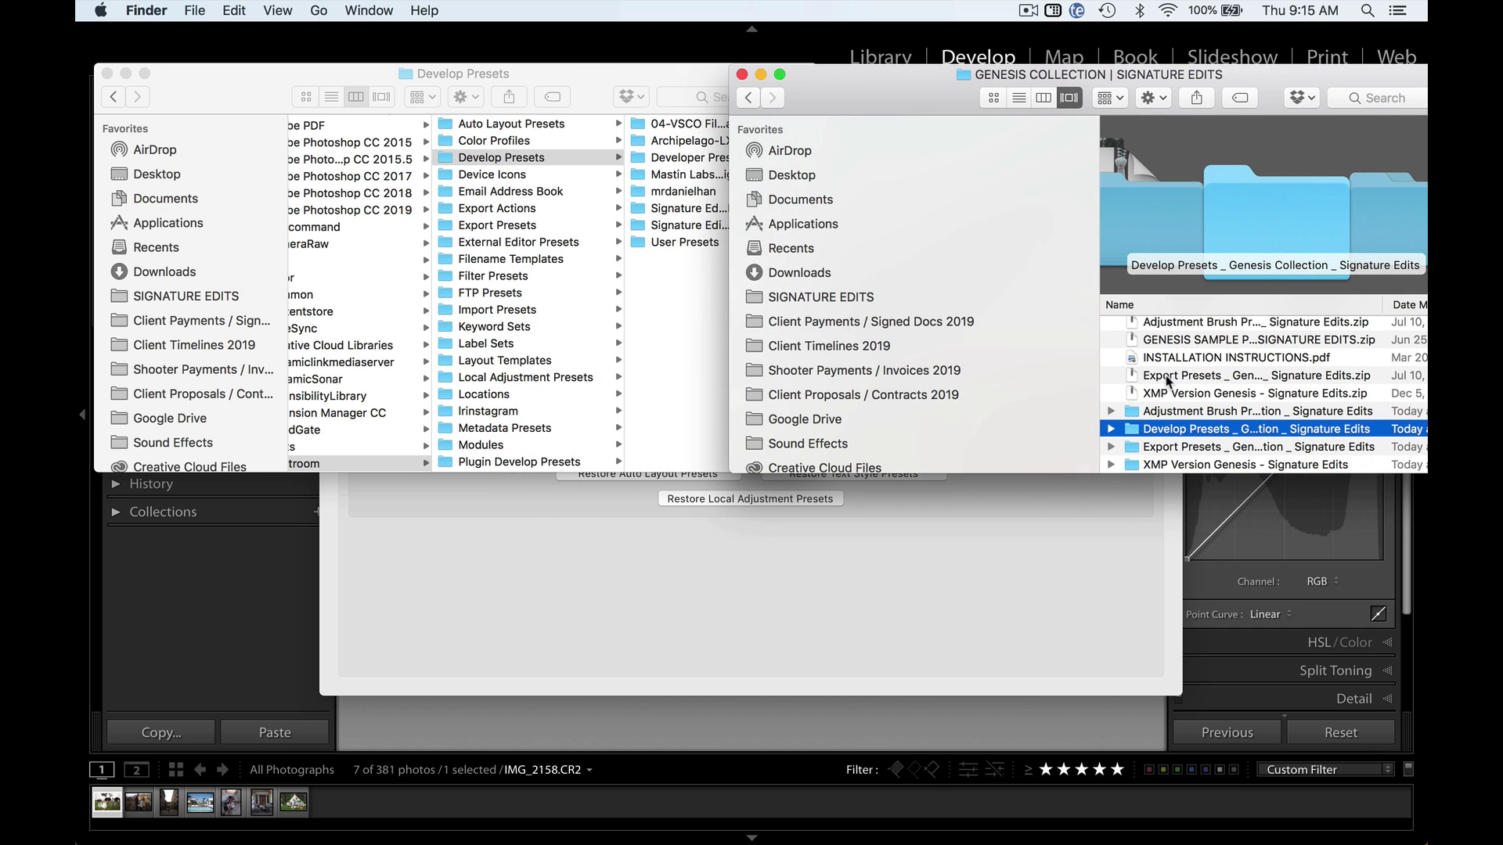
{"action": "left_click_drag", "start_coordinate": [1205, 429], "coordinate": [659, 296]}
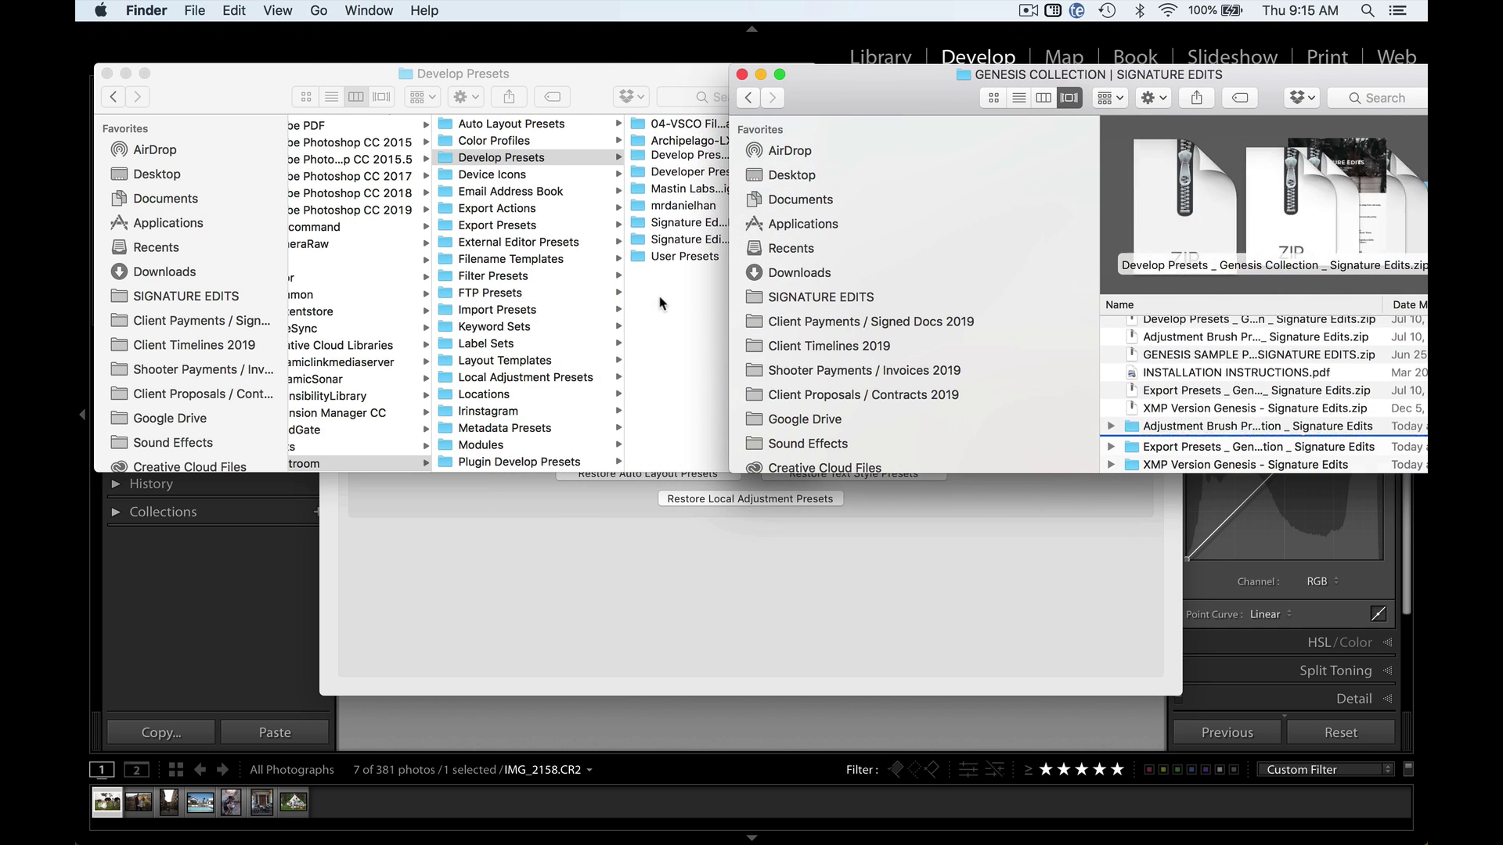
- Show Lightroom's Export Presets folder in the presets window
{"action": "left_click", "coordinate": [259, 81]}
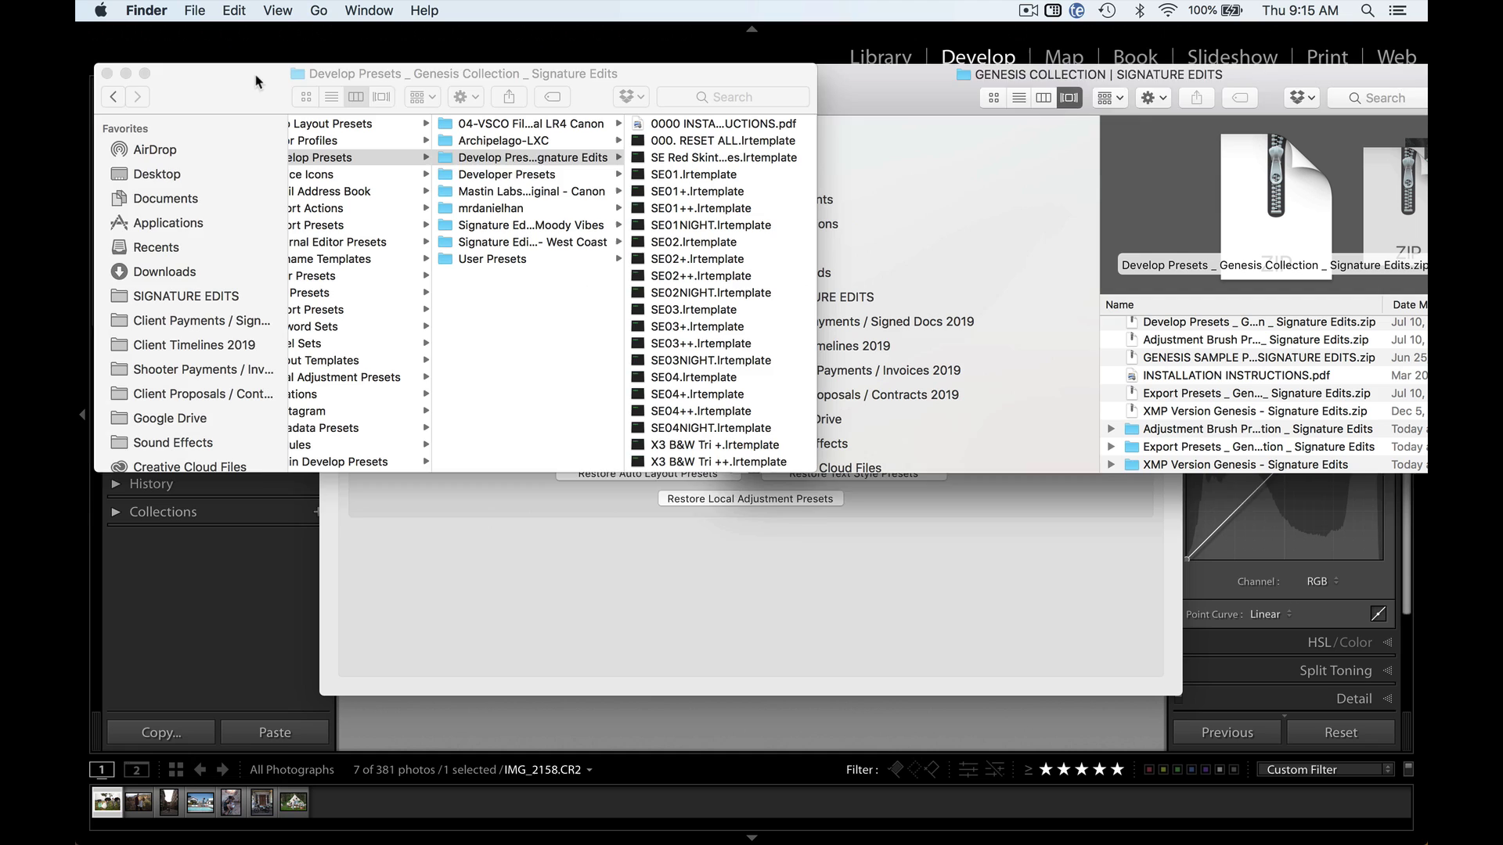
{"action": "scroll", "coordinate": [402, 294], "scroll_direction": "left", "scroll_amount": 4}
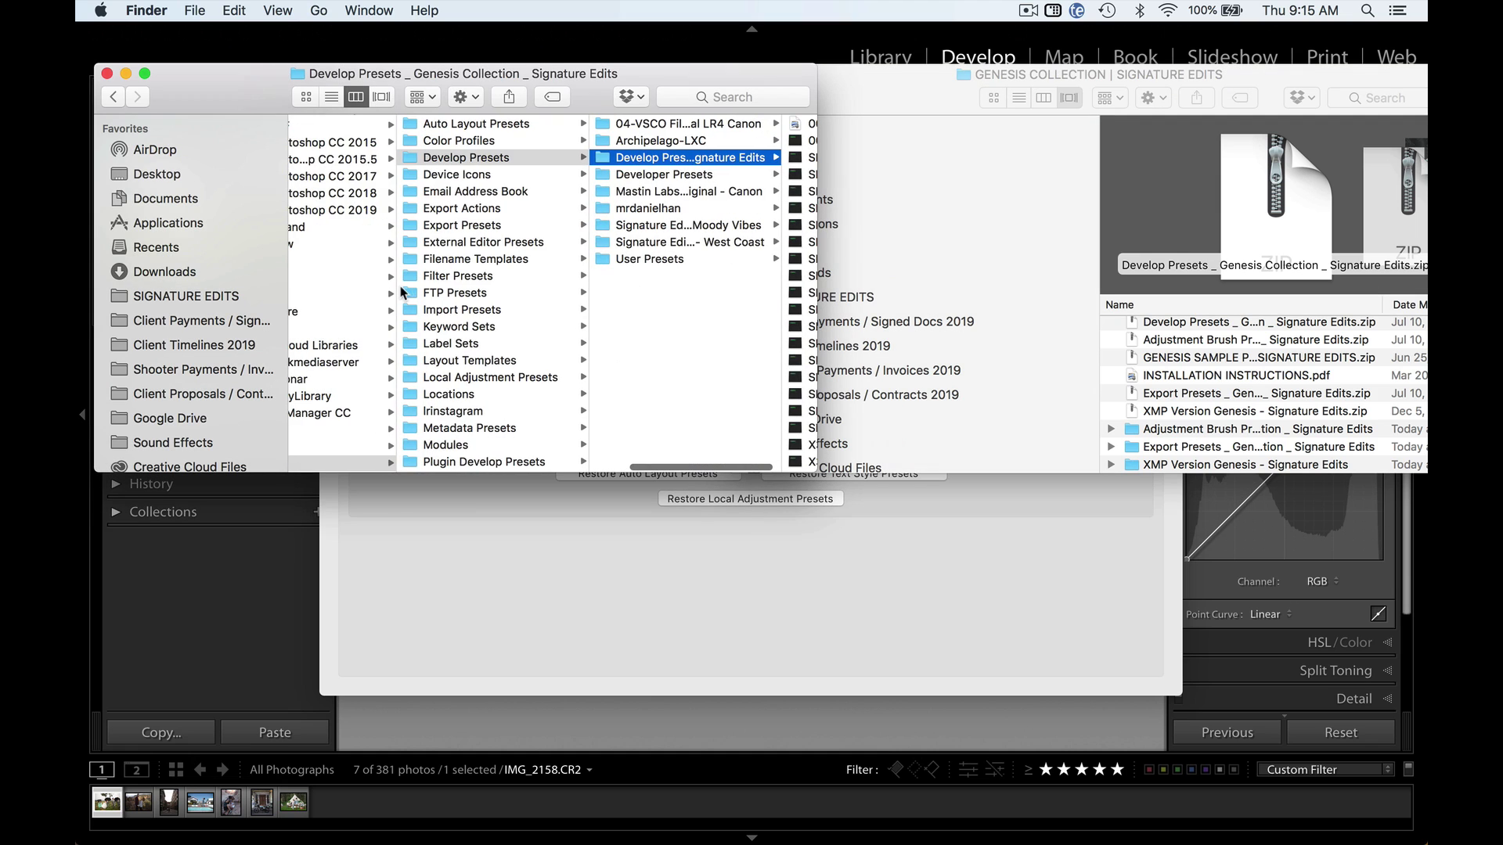
{"action": "left_click", "coordinate": [483, 226]}
- Move the Genesis Export Presets folder into Lightroom's Export Presets folder
{"action": "left_click", "coordinate": [1010, 68]}
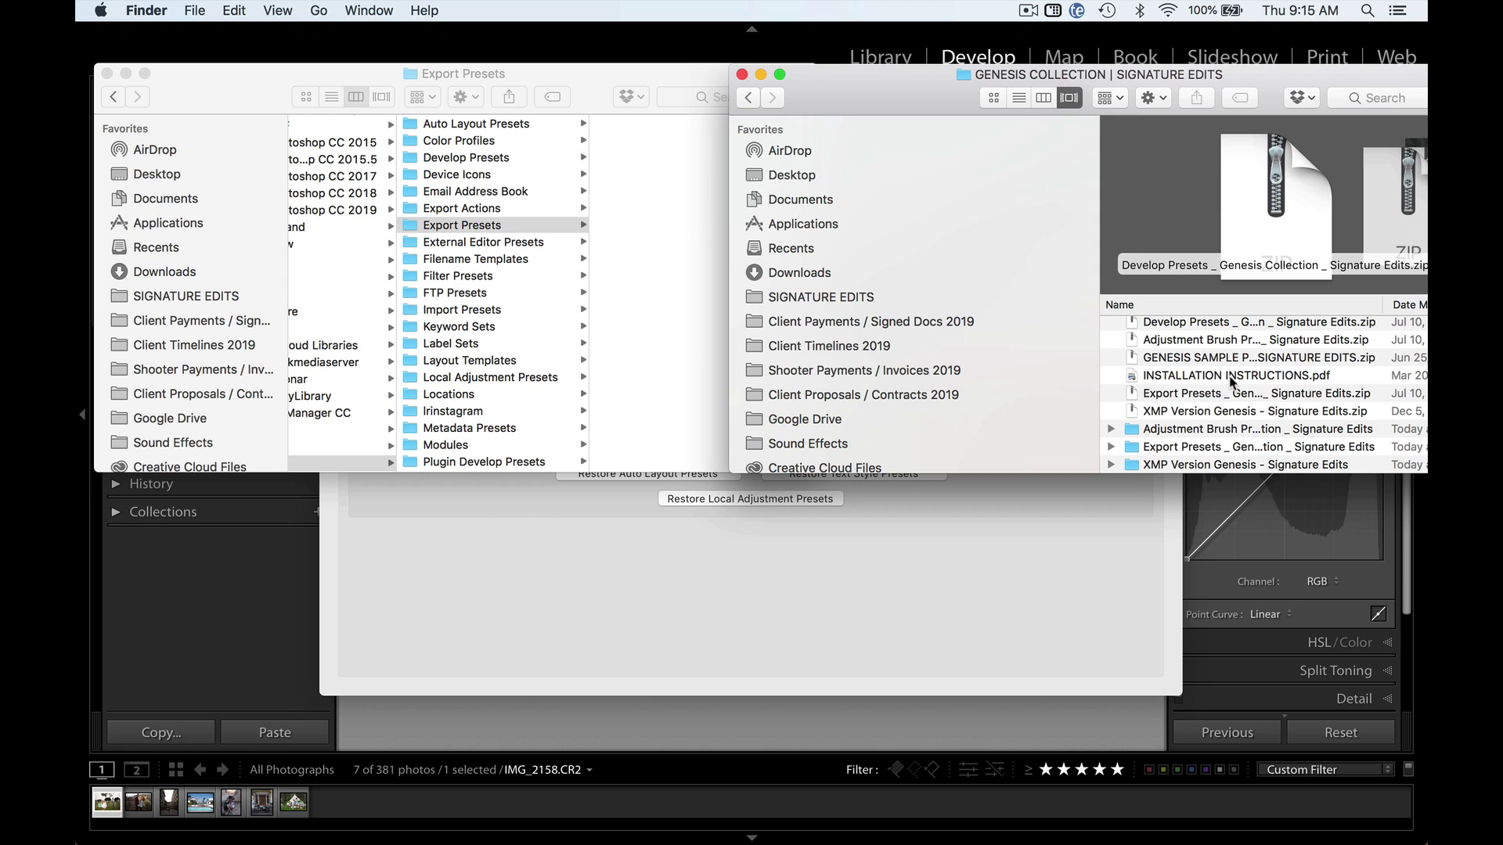
{"action": "left_click", "coordinate": [1160, 450]}
{"action": "left_click_drag", "start_coordinate": [1159, 450], "coordinate": [664, 227]}
- Move the Genesis Adjustment Brush Presets folder into Local Adjustment Presets
{"action": "scroll", "coordinate": [428, 256], "scroll_direction": "left", "scroll_amount": 3}
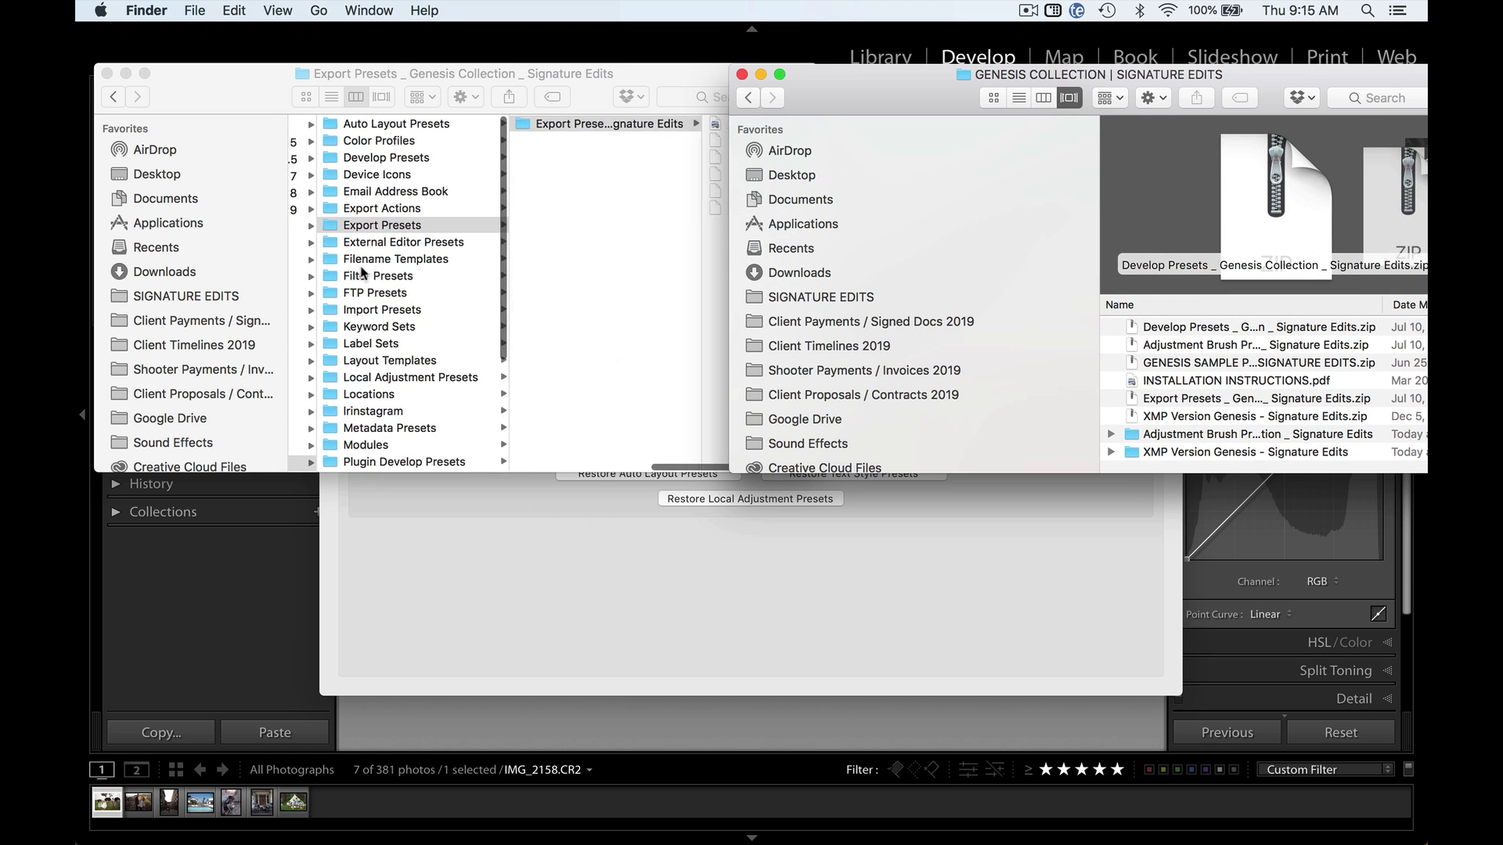
{"action": "left_click", "coordinate": [447, 381]}
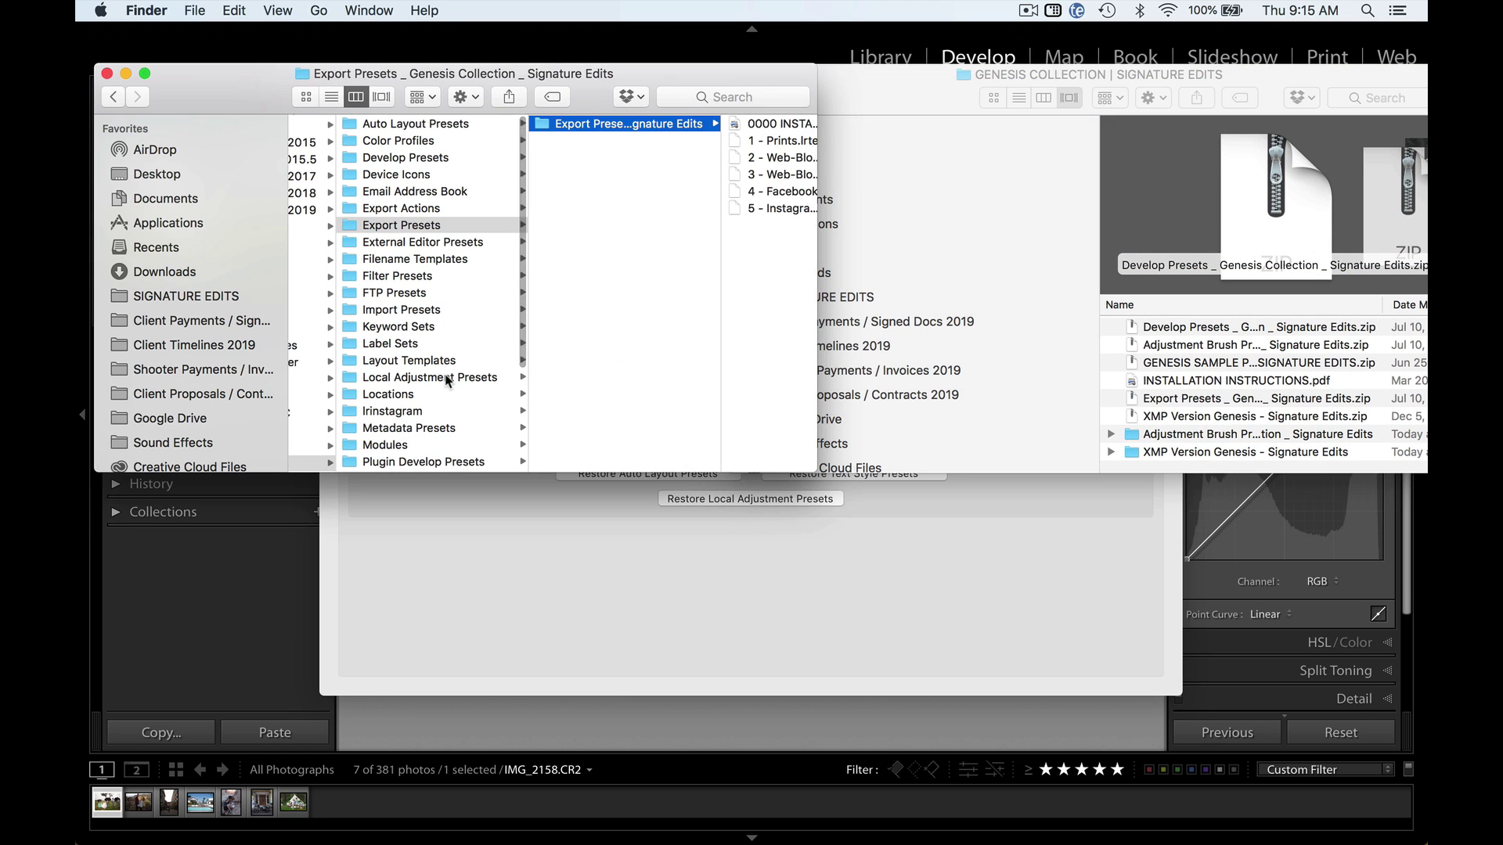
{"action": "left_click", "coordinate": [447, 382]}
{"action": "scroll", "coordinate": [1196, 404], "scroll_direction": "down", "scroll_amount": 1}
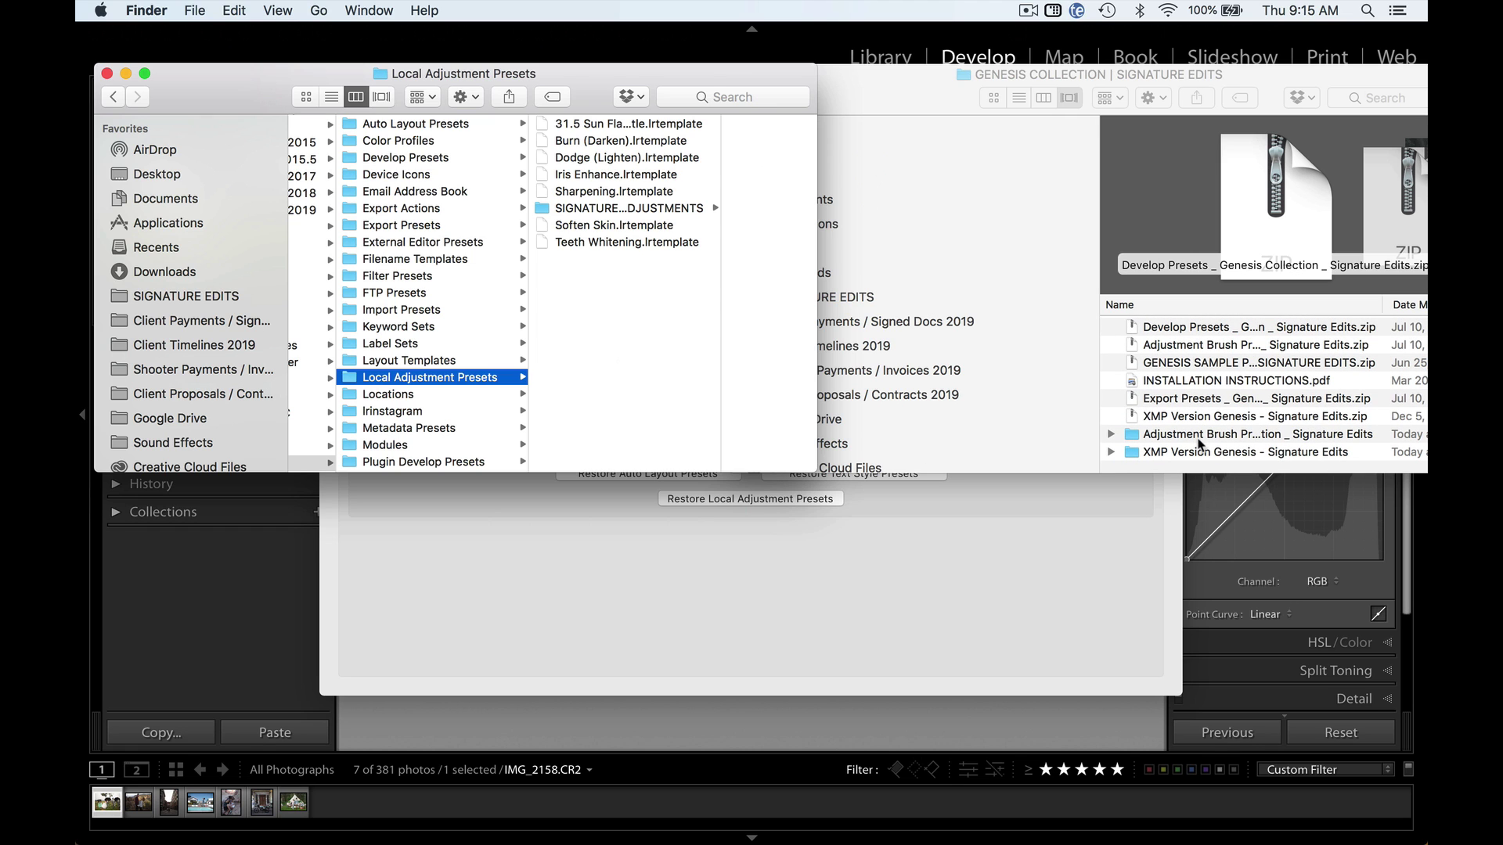
{"action": "left_click", "coordinate": [1197, 433]}
{"action": "mouse_move", "coordinate": [1198, 433]}
{"action": "left_mouse_down"}
{"action": "mouse_move", "coordinate": [673, 437]}
{"action": "mouse_move", "coordinate": [654, 345]}
{"action": "left_mouse_up"}
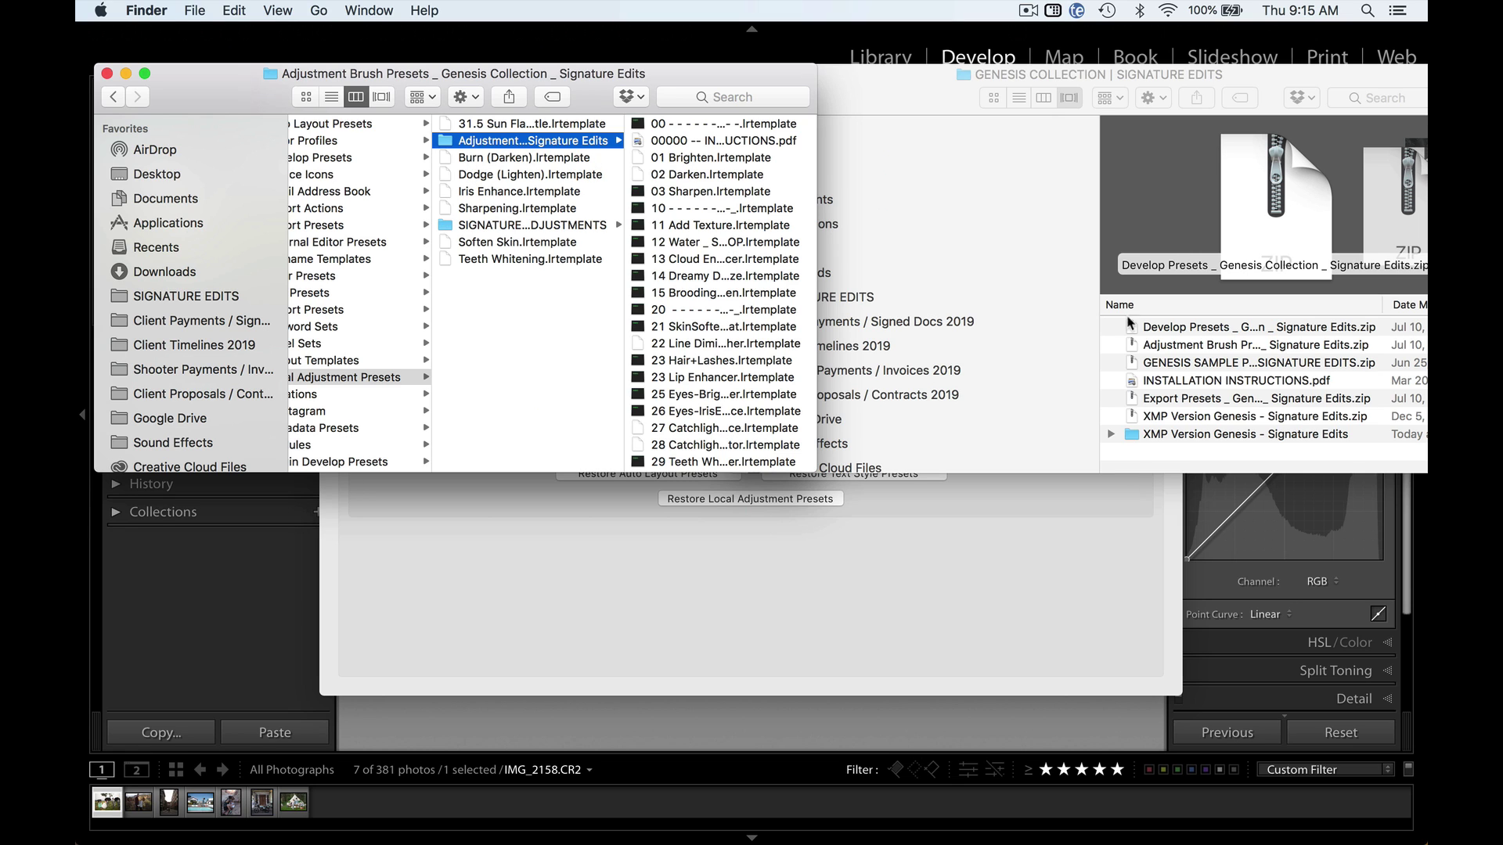
- Close Preferences and quit Lightroom, skipping the catalog backup this time
{"action": "left_click", "coordinate": [222, 584]}
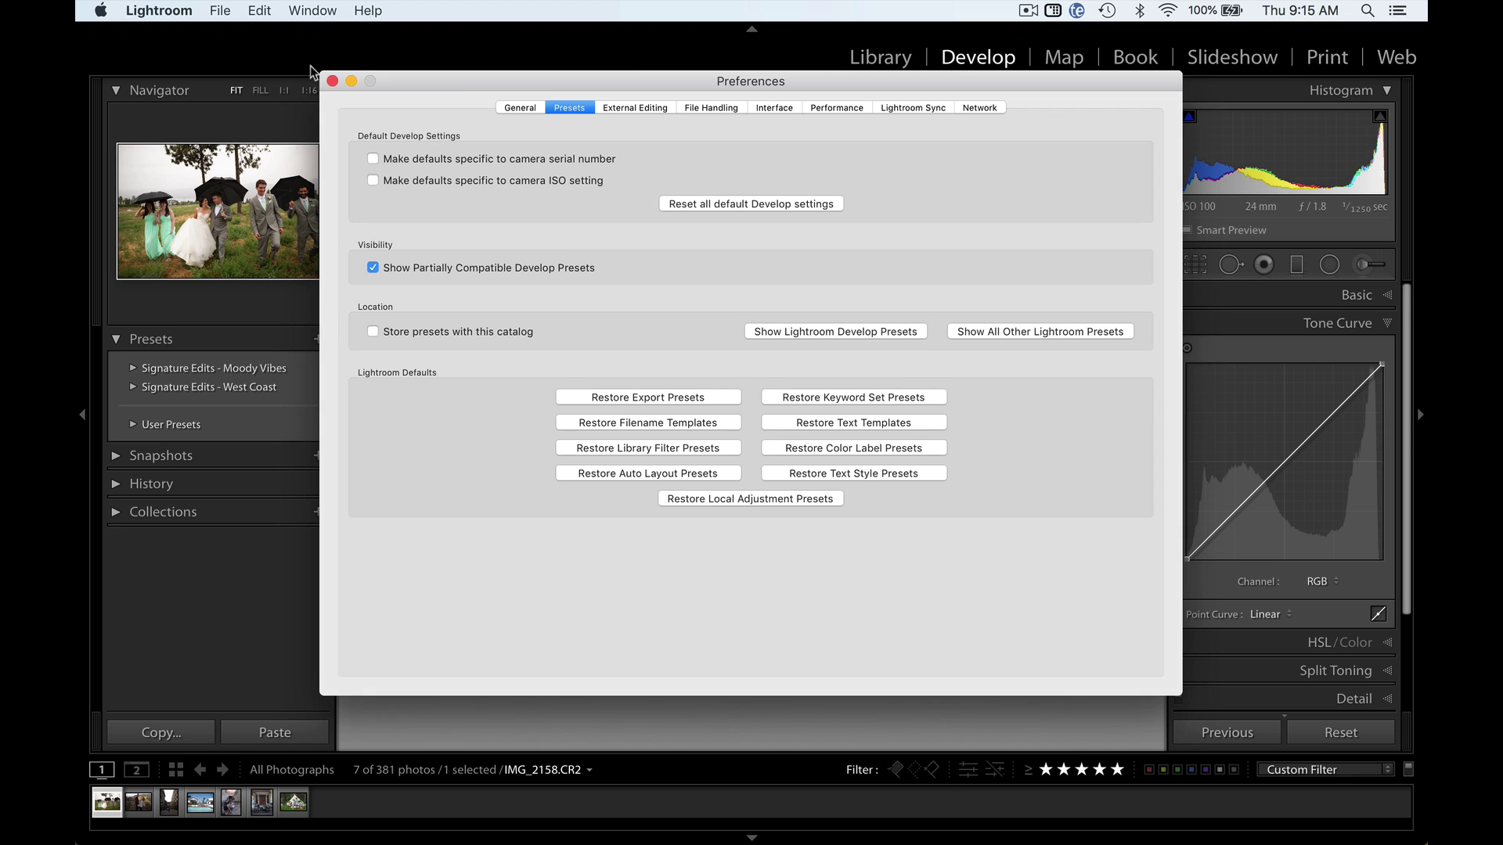
{"action": "left_click", "coordinate": [331, 81]}
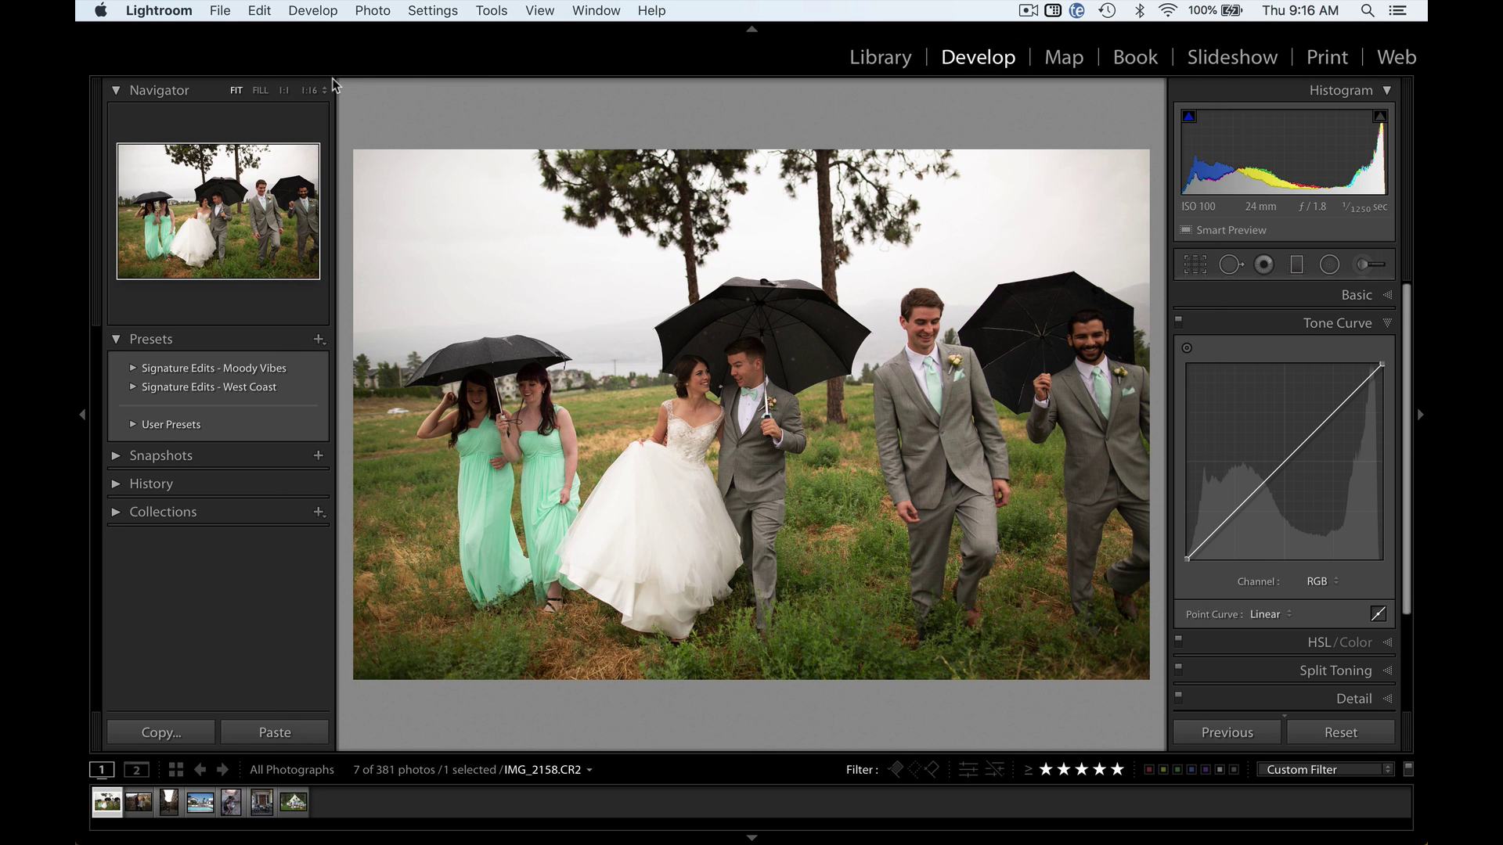
{"action": "left_click", "coordinate": [189, 10]}
{"action": "left_click", "coordinate": [279, 238]}
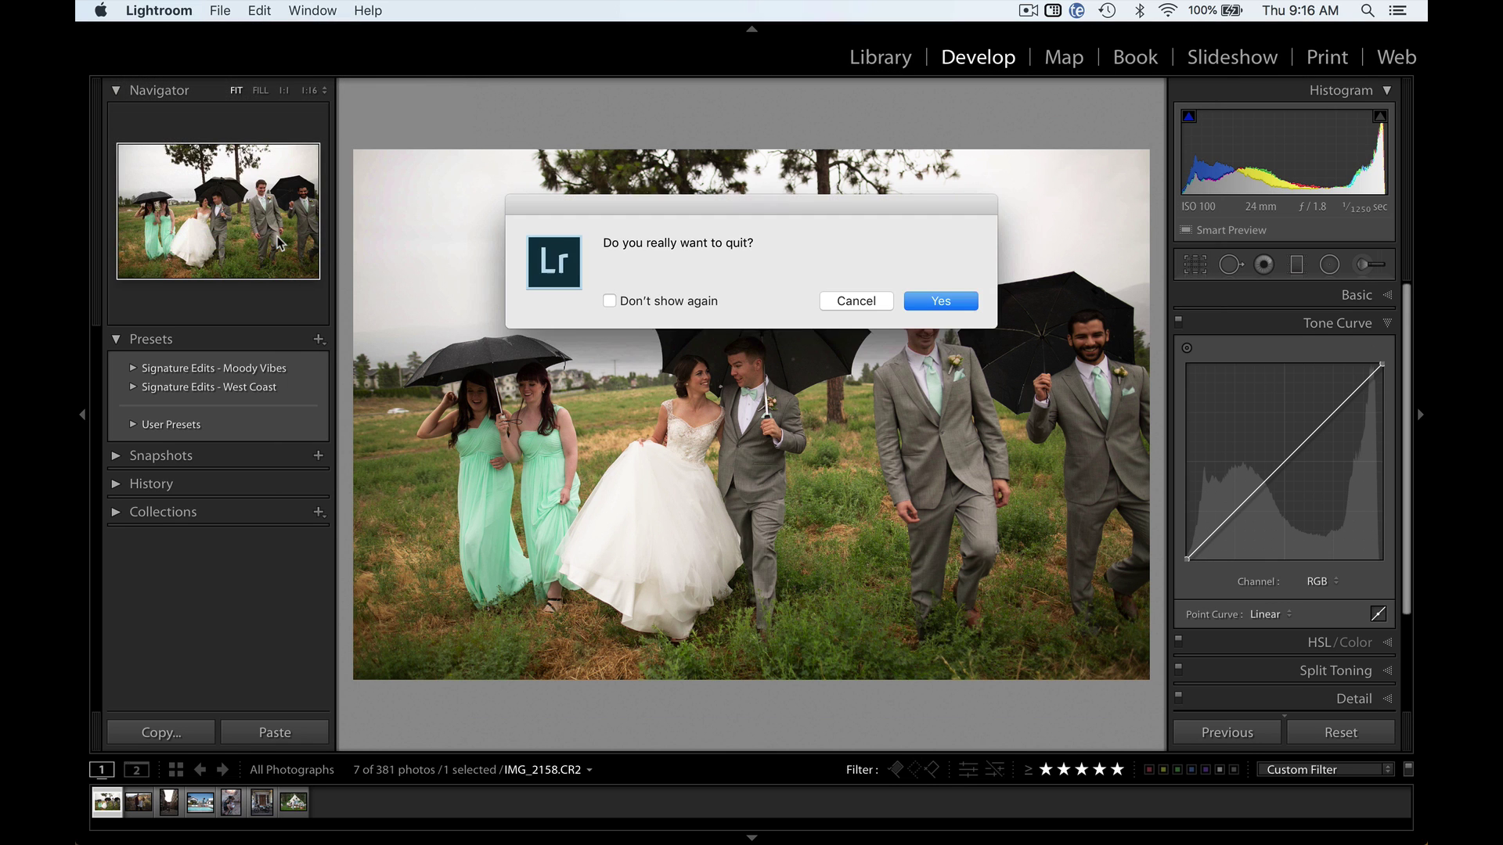
{"action": "left_click", "coordinate": [960, 309]}
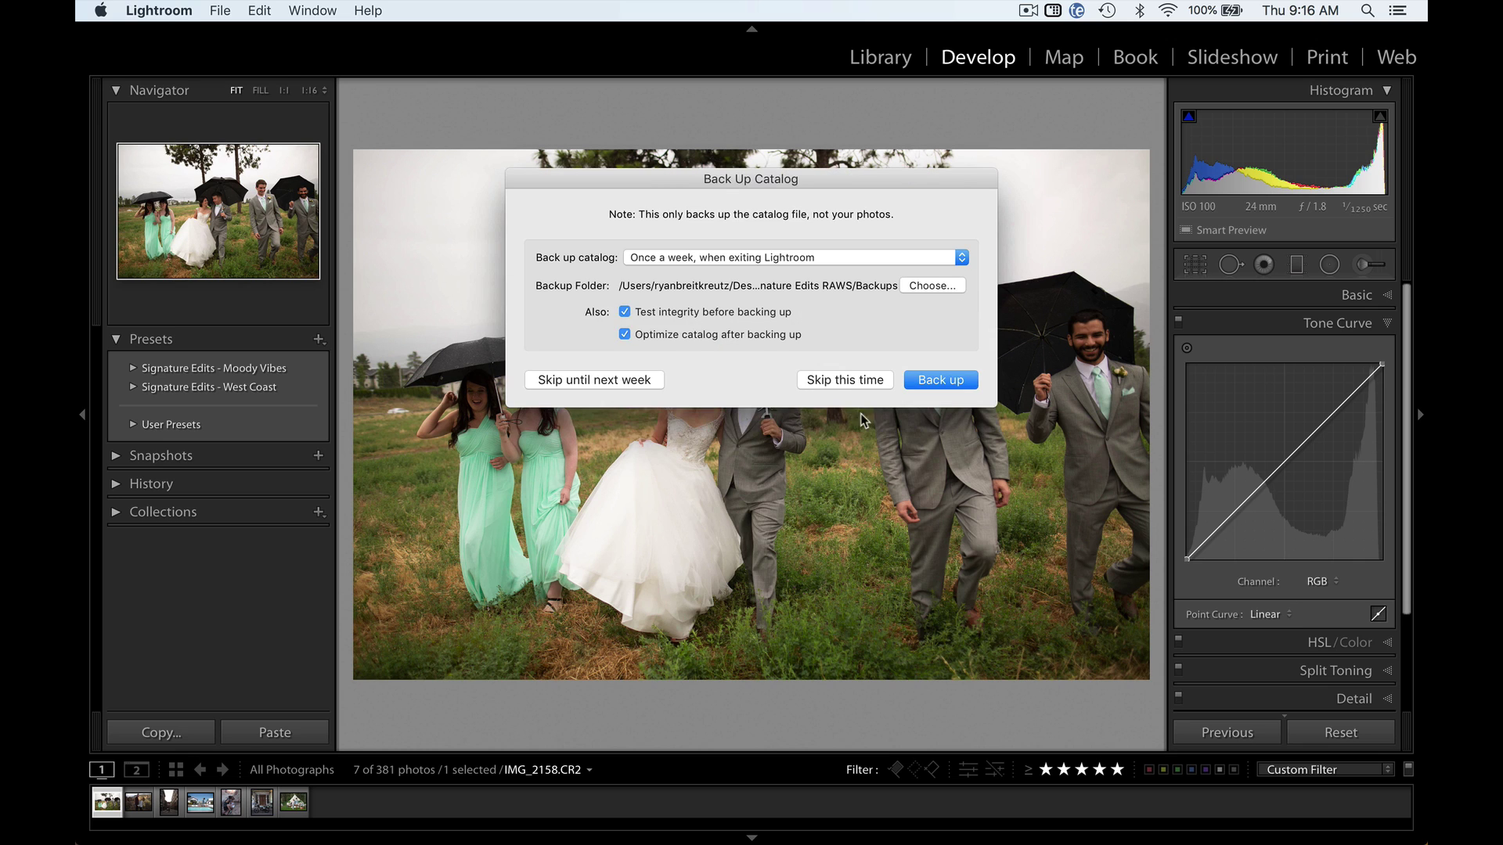
{"action": "left_click", "coordinate": [836, 381]}
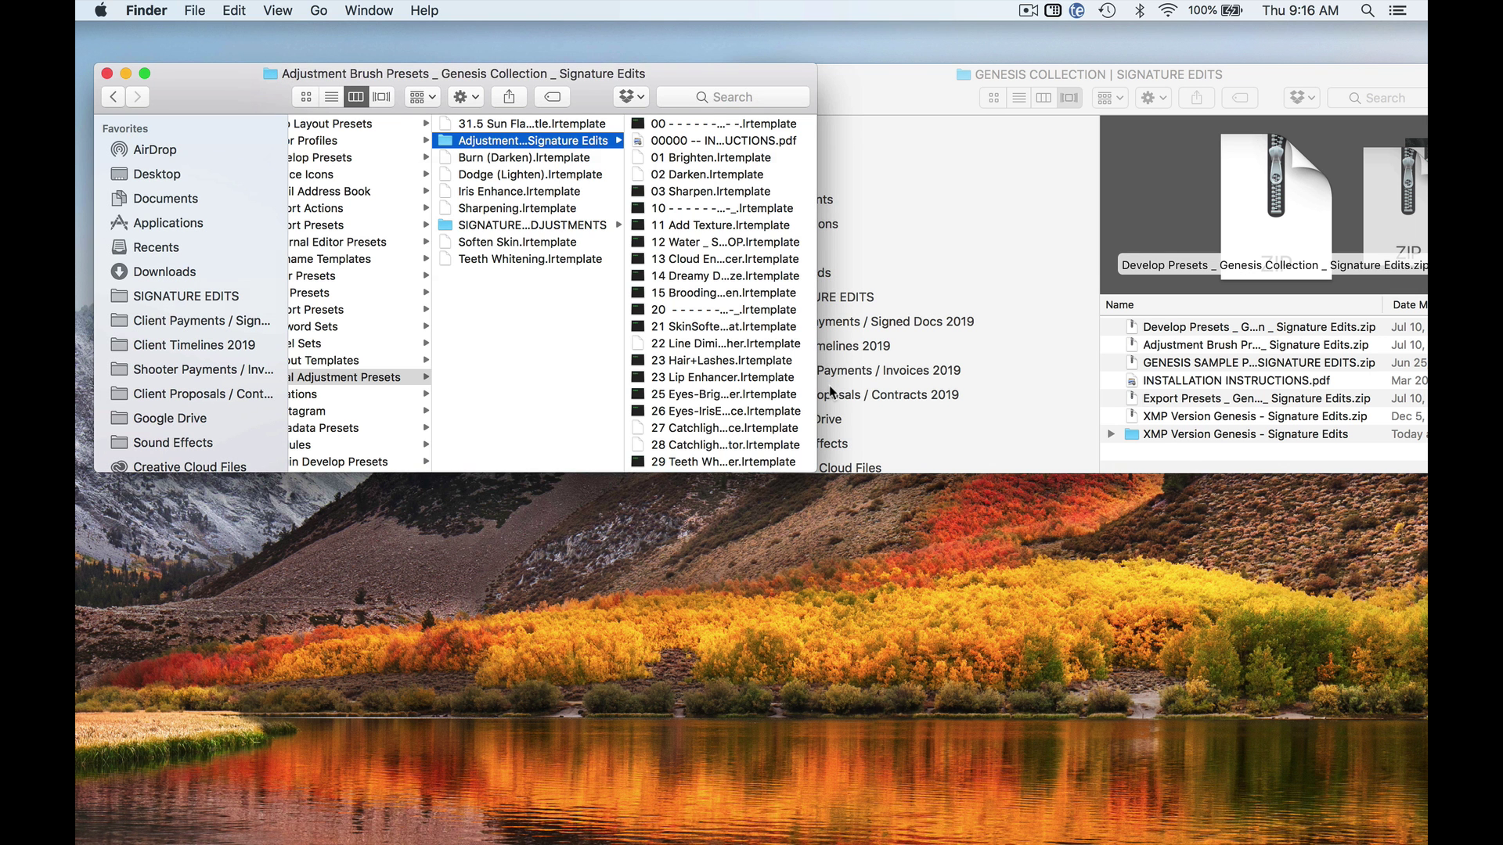
- Relaunch Lightroom Classic by searching 'LIGHTR' in system search
{"action": "key", "text": "super+space"}
{"action": "type", "text": "LIGHTR"}
{"action": "key", "text": "Return"}
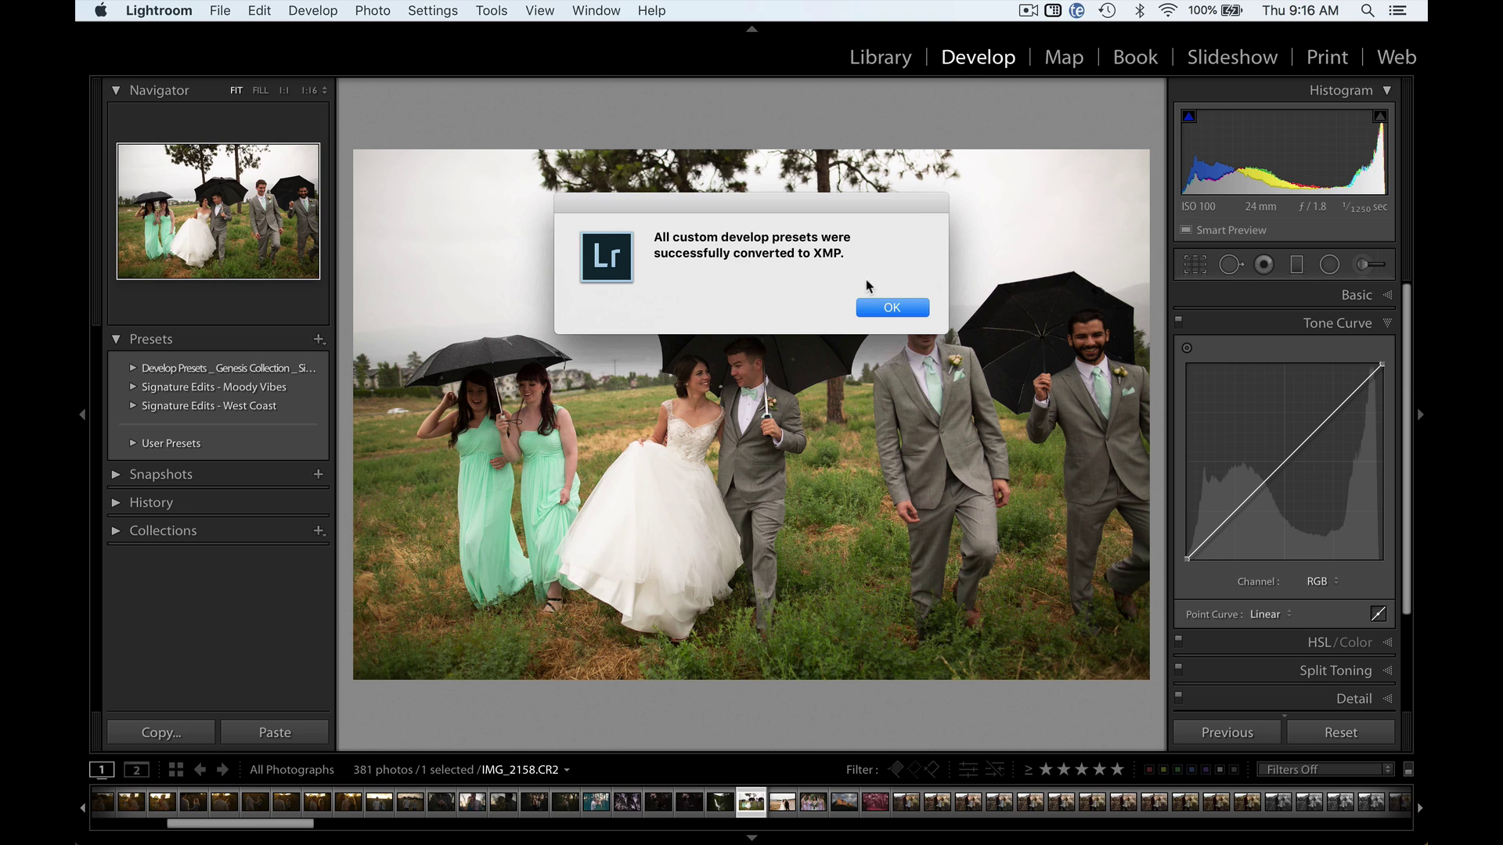
- Dismiss the XMP conversion notice and expand the Genesis develop presets folder
{"action": "left_click", "coordinate": [884, 309]}
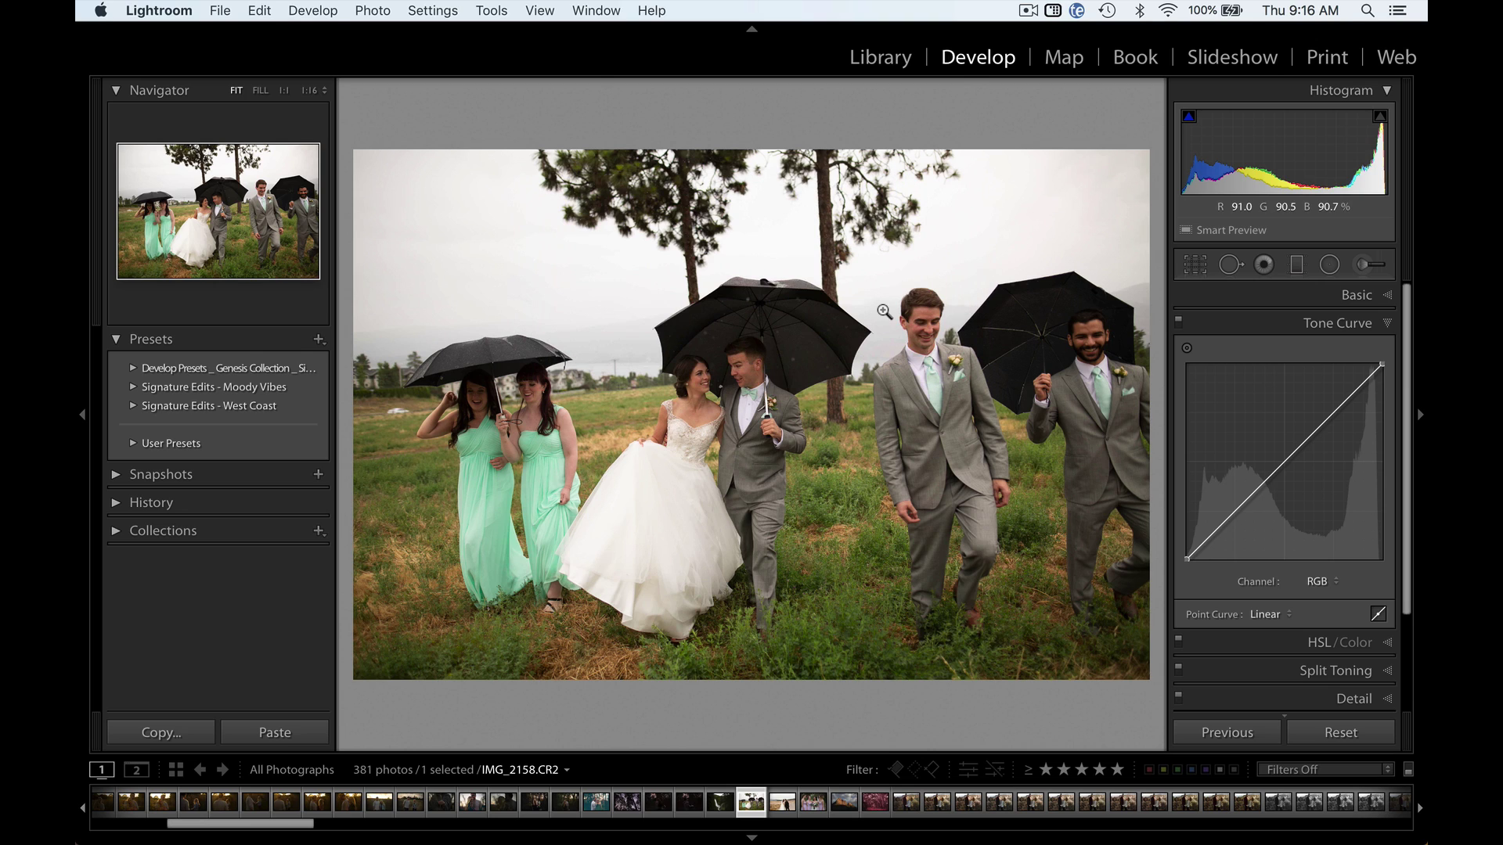
{"action": "left_click", "coordinate": [176, 370]}
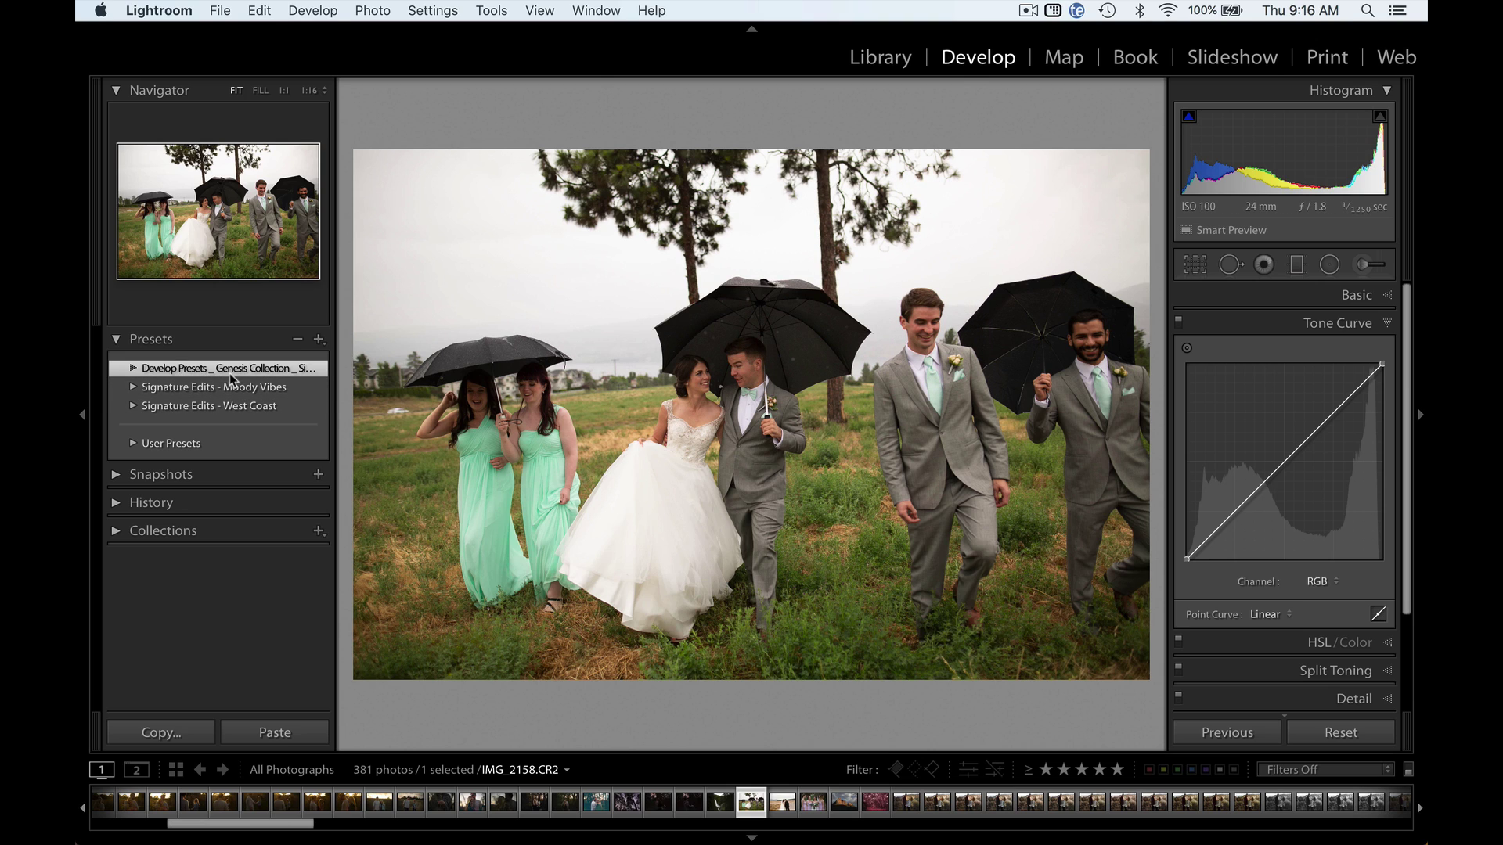
{"action": "left_click", "coordinate": [133, 369]}
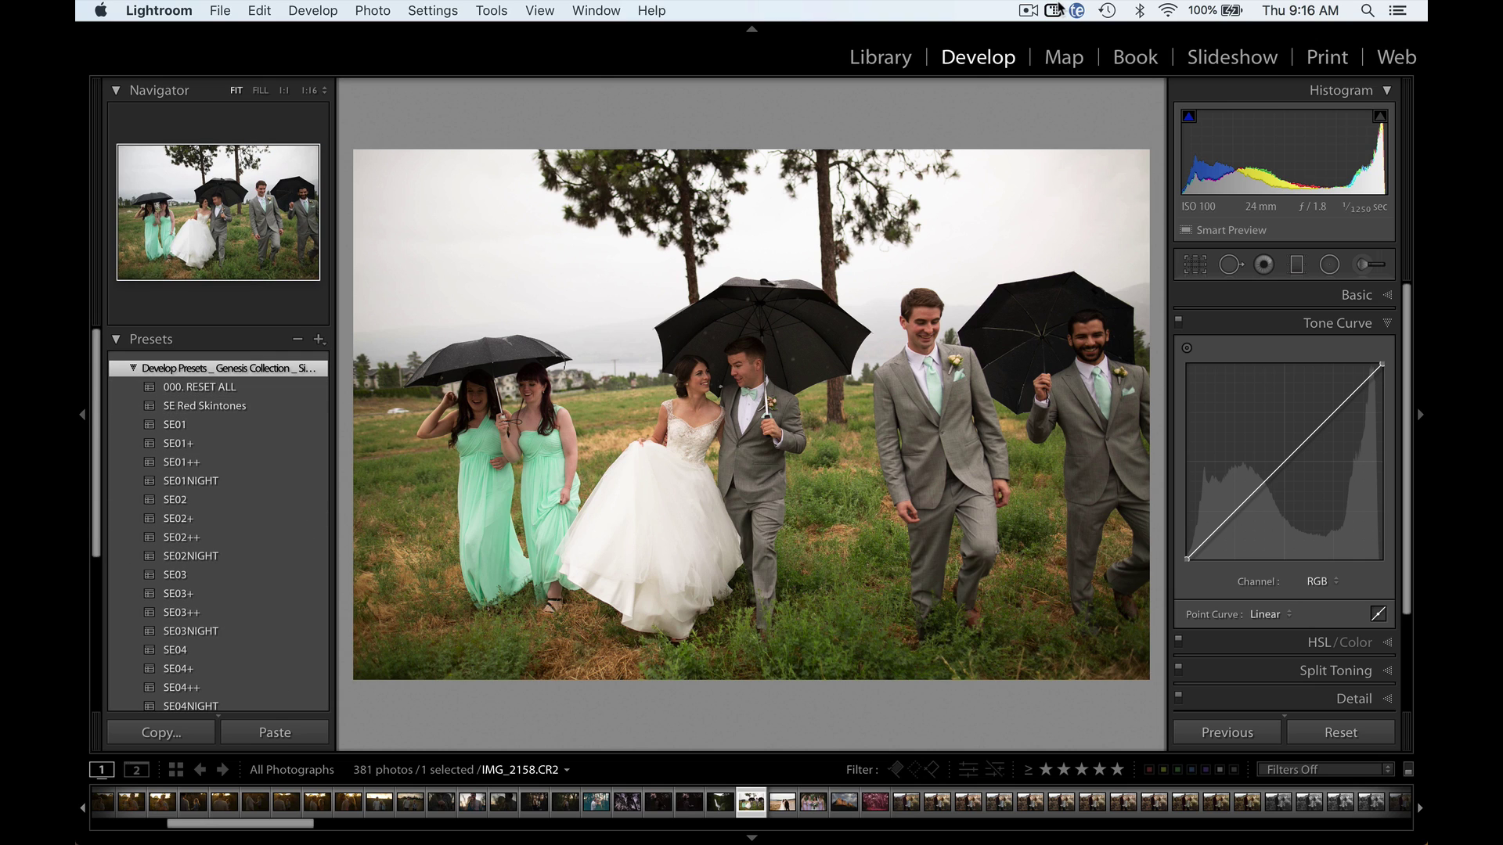
- Open the adjustment brush effect list to check the Genesis brushes
{"action": "left_click", "coordinate": [1359, 267]}
{"action": "left_click", "coordinate": [1296, 332]}
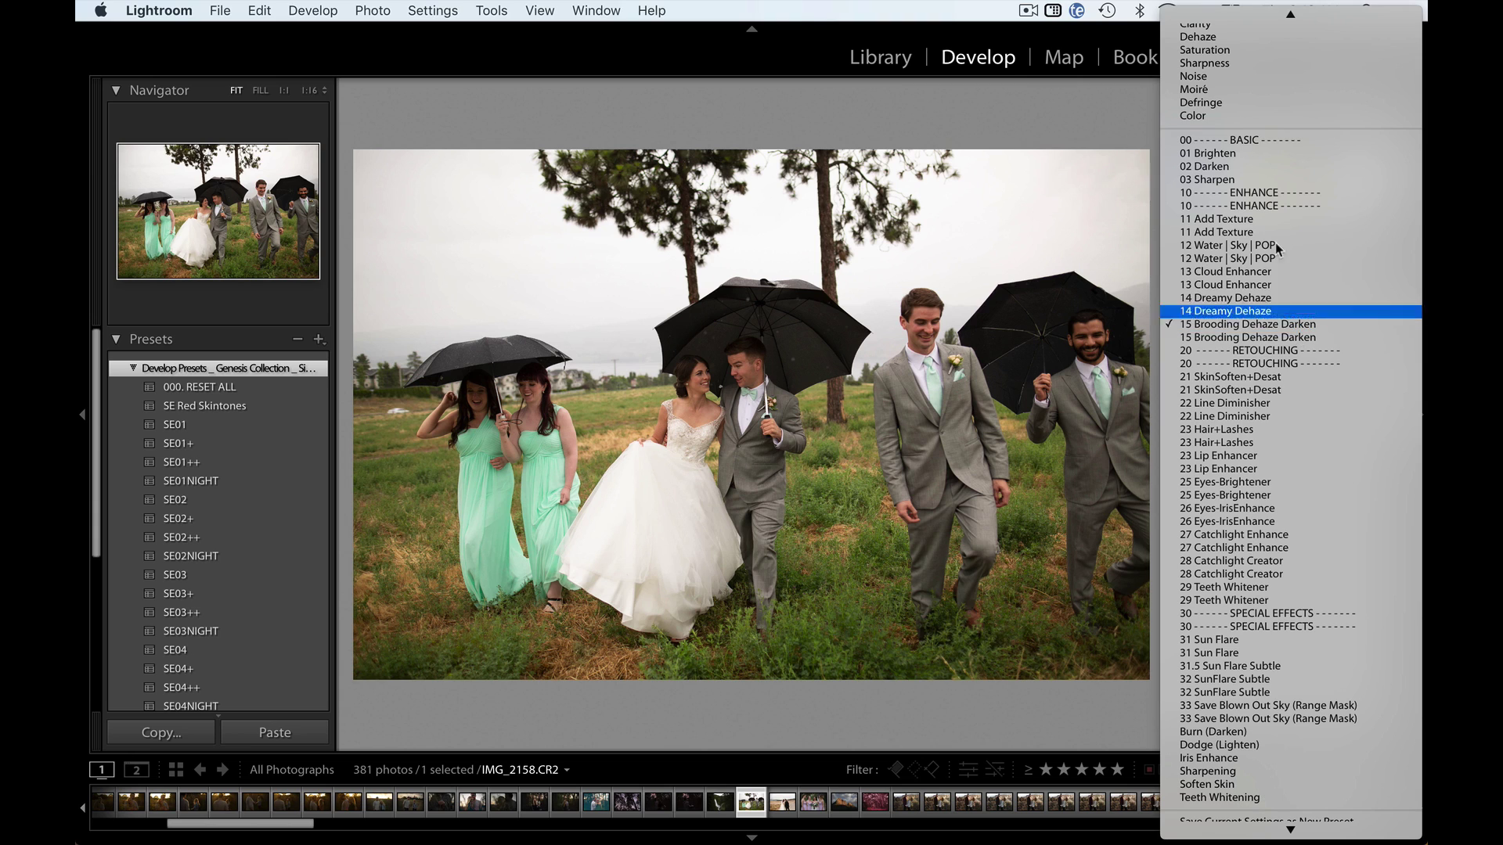
{"action": "scroll", "coordinate": [1287, 587], "scroll_direction": "down", "scroll_amount": 2}
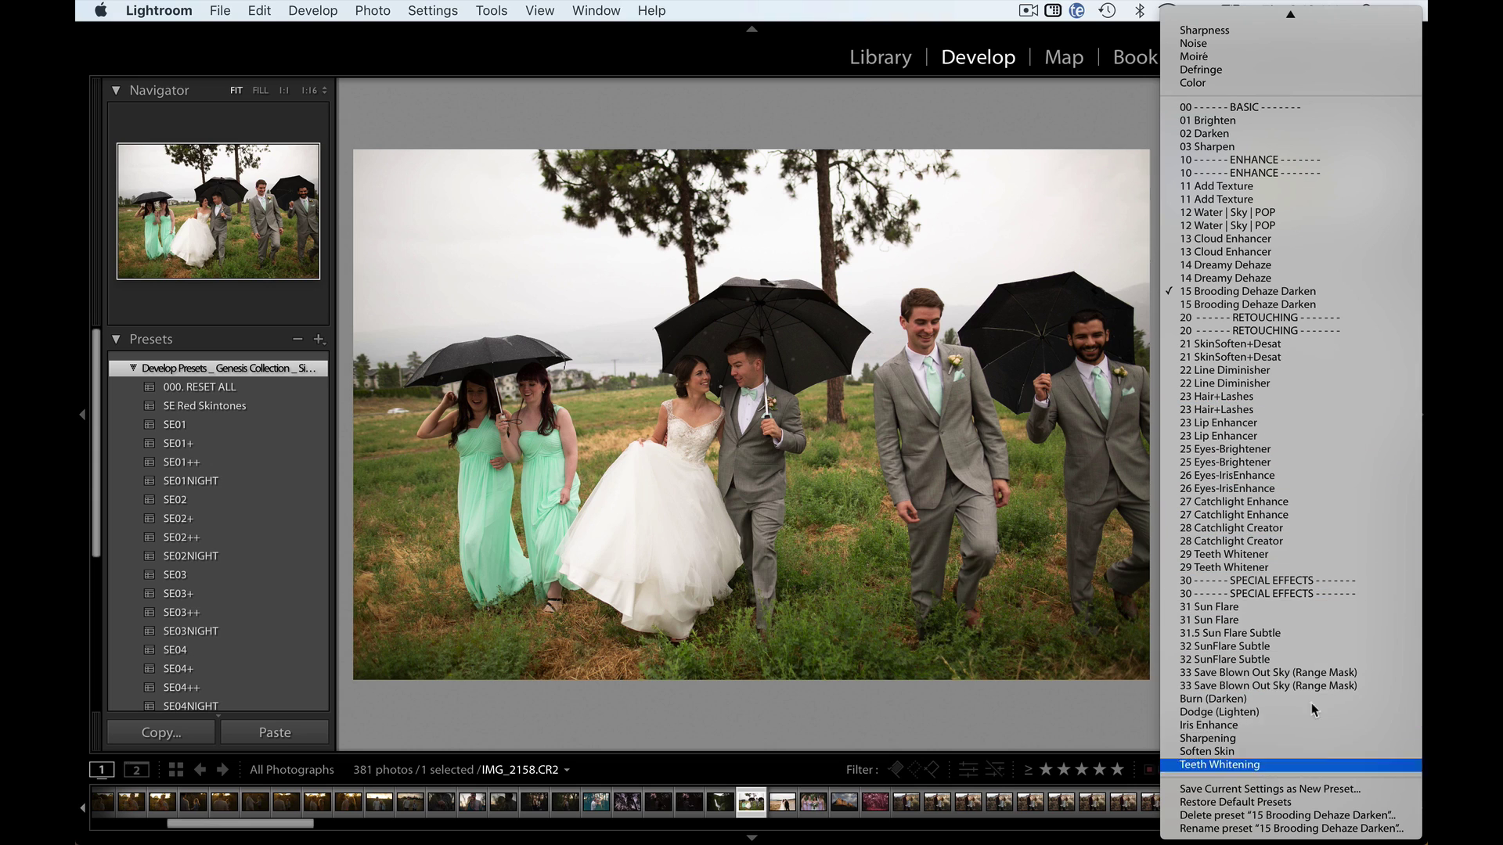
- Filter to five-star photos and apply SE02++ to the wedding photo, lowering exposure
{"action": "left_click", "coordinate": [889, 547]}
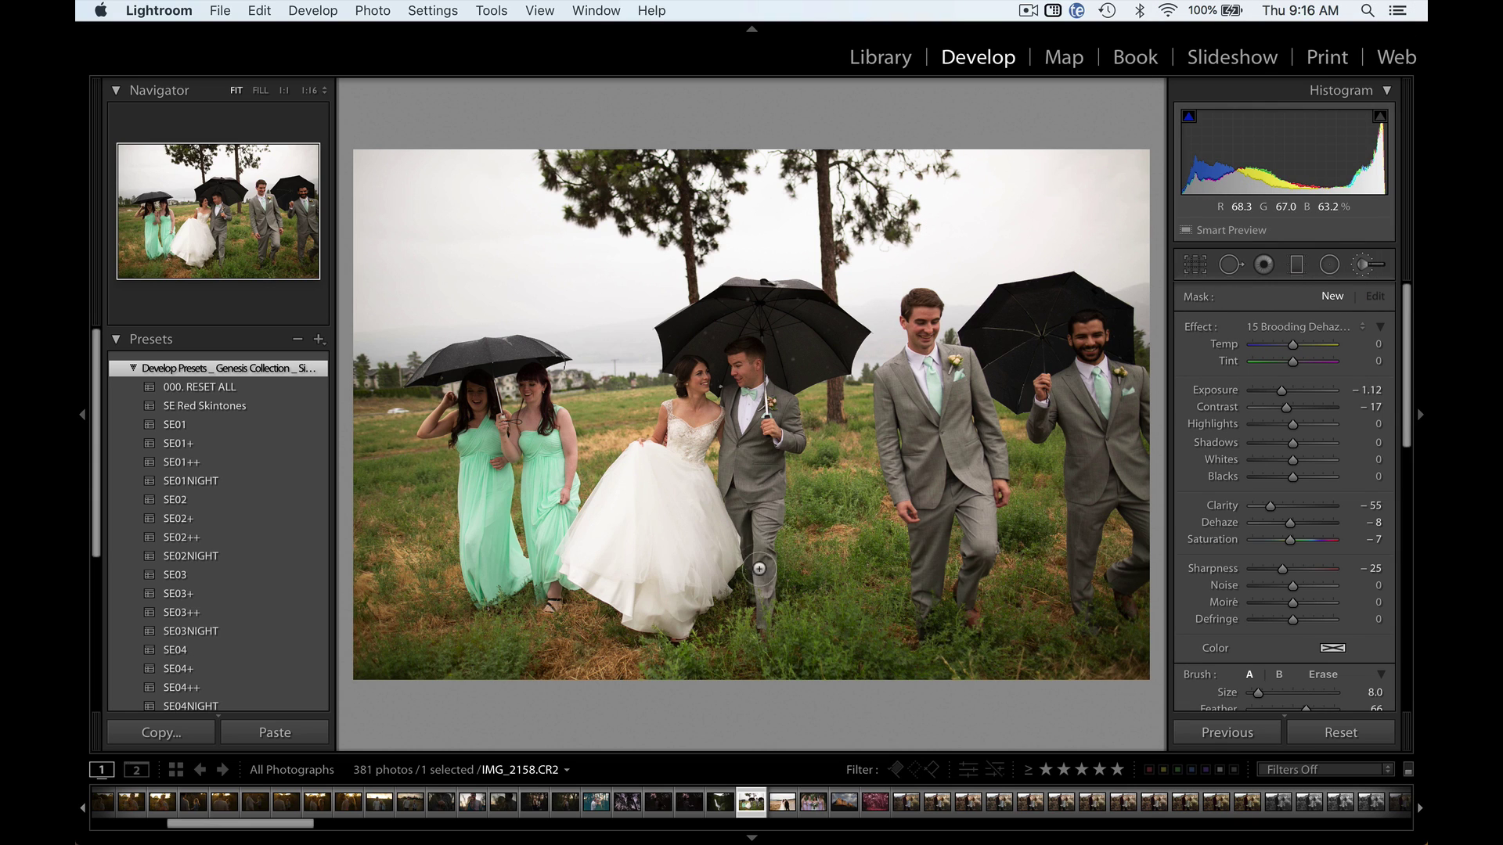
{"action": "left_click", "coordinate": [1117, 771]}
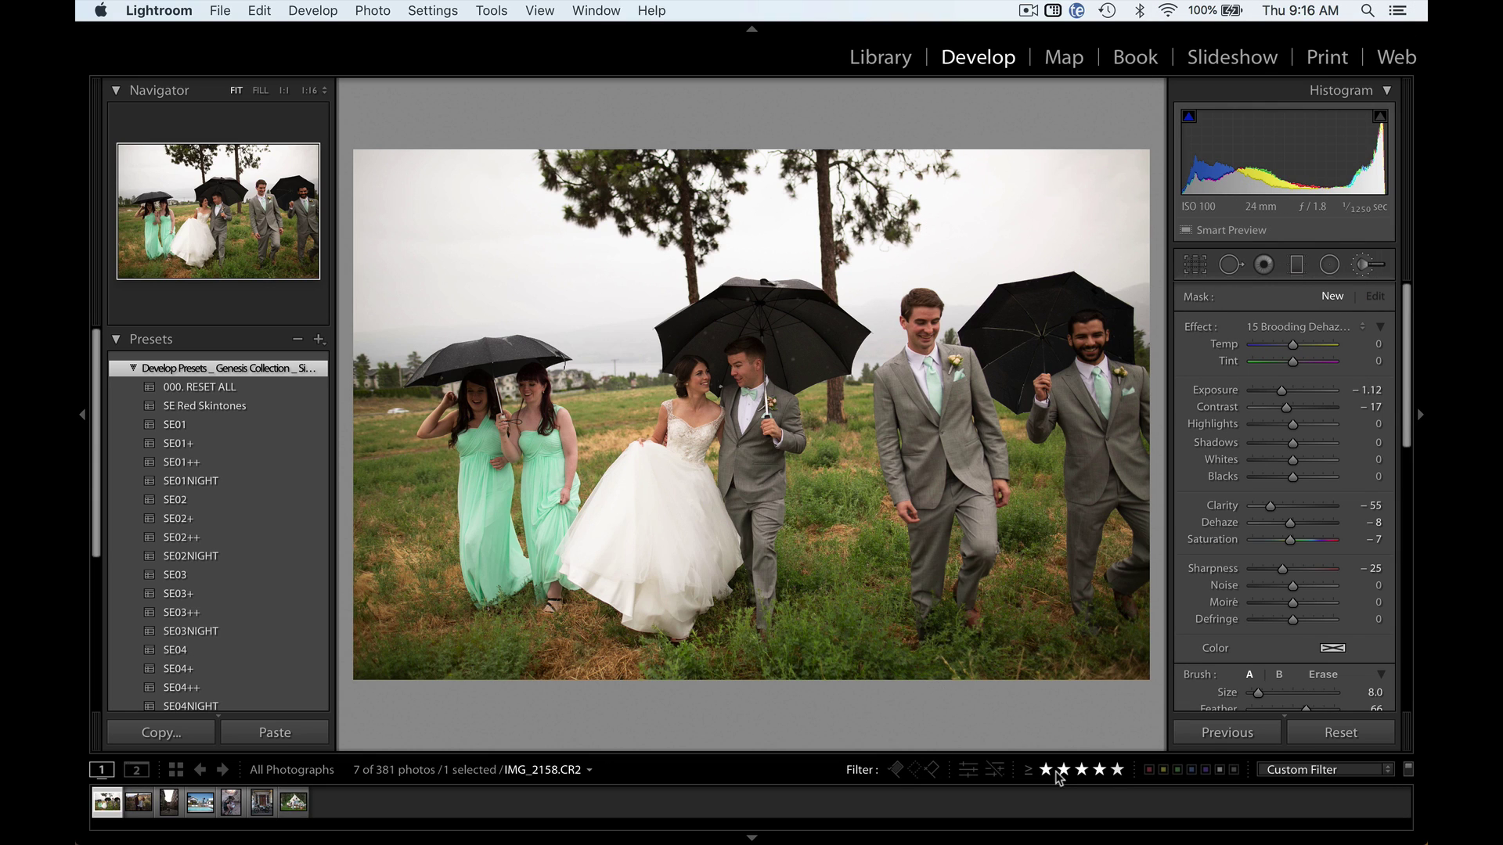
{"action": "left_click", "coordinate": [211, 428]}
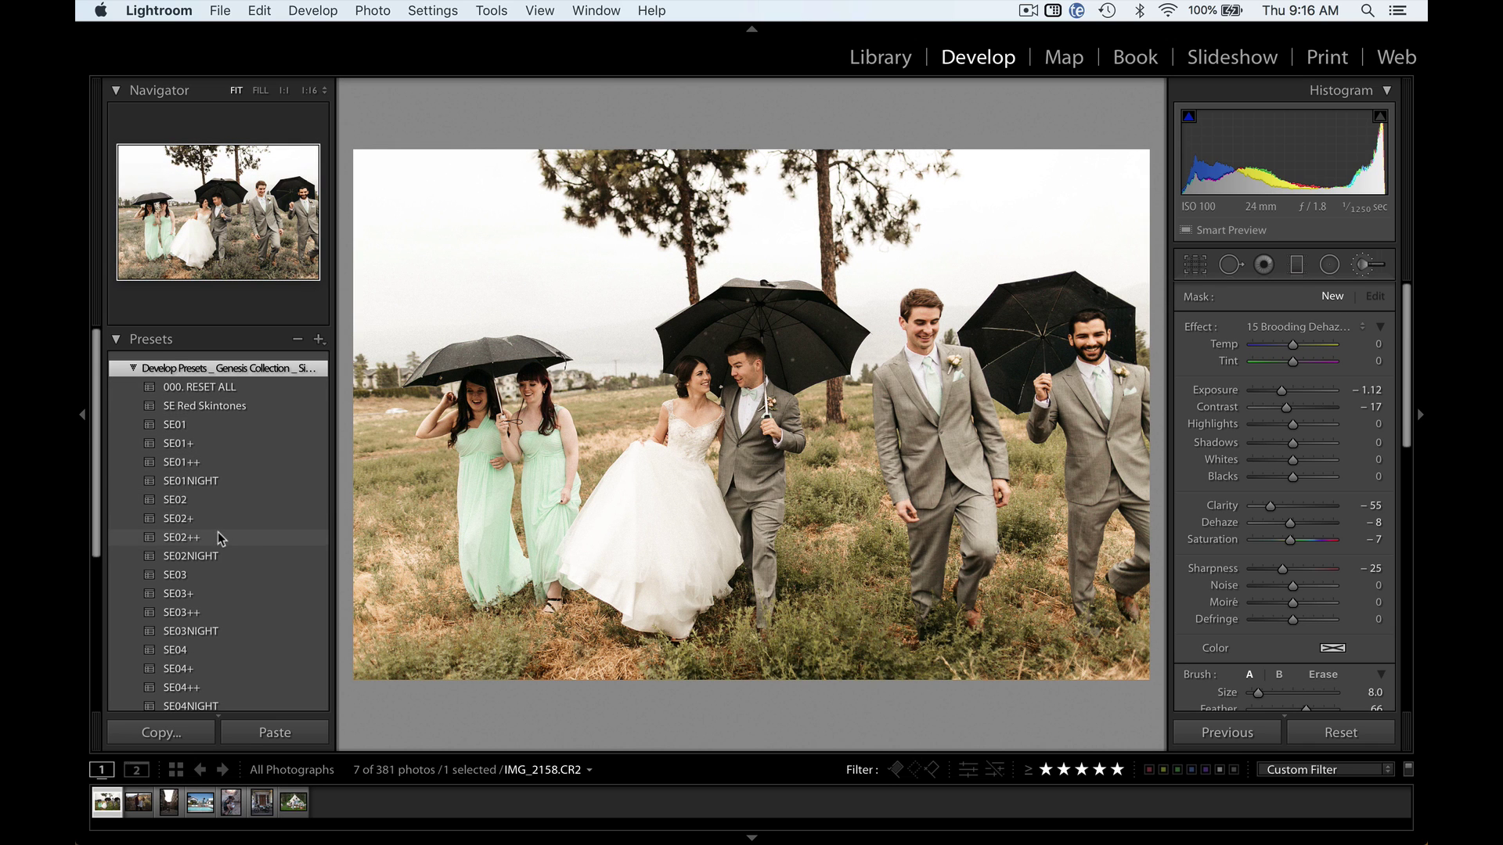
{"action": "left_click", "coordinate": [218, 537]}
{"action": "key", "text": "super+z"}
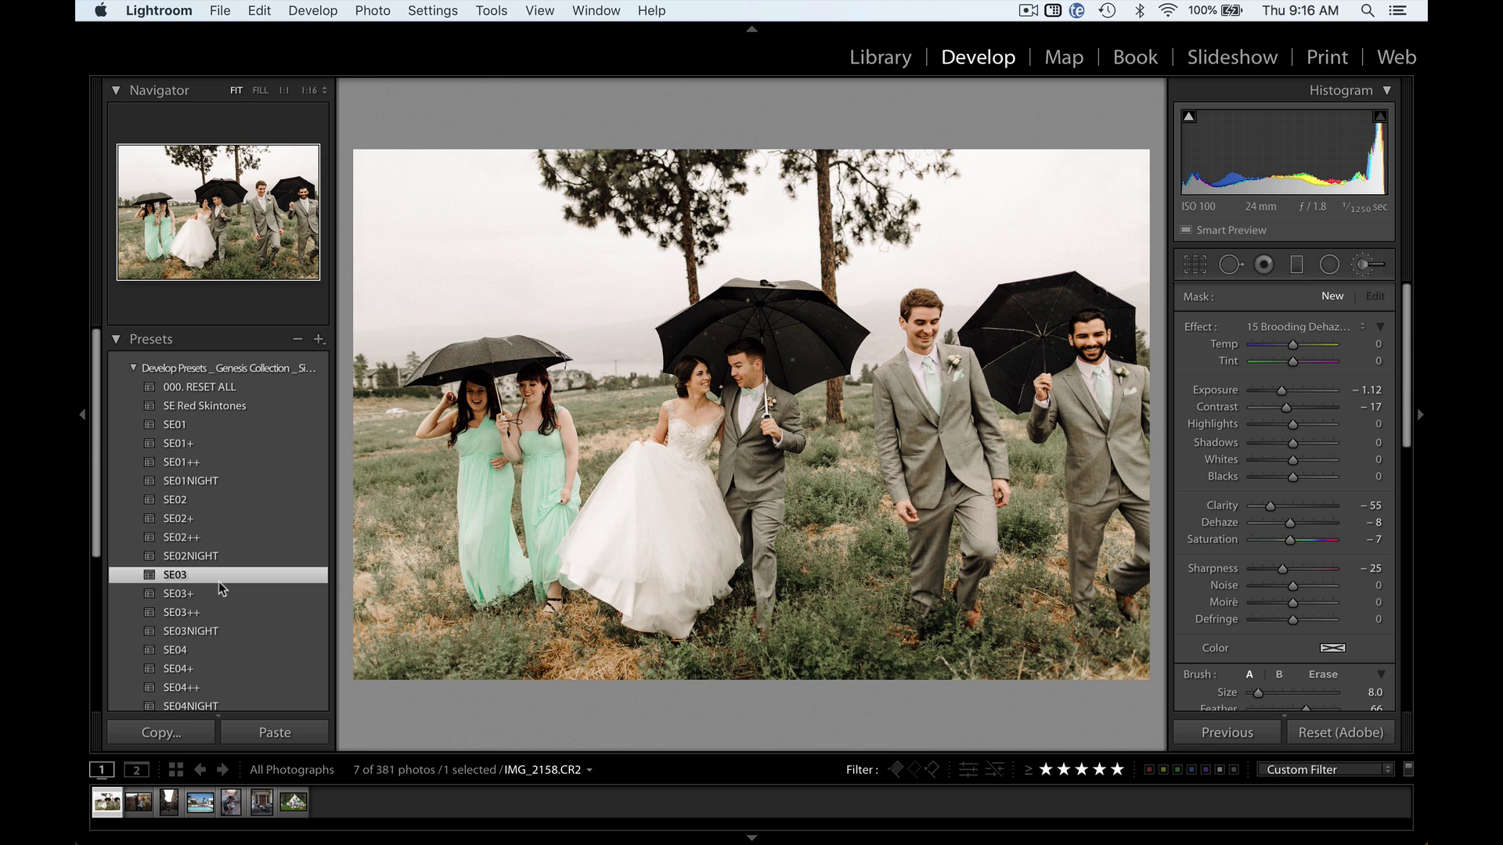
{"action": "key", "text": "super+z"}
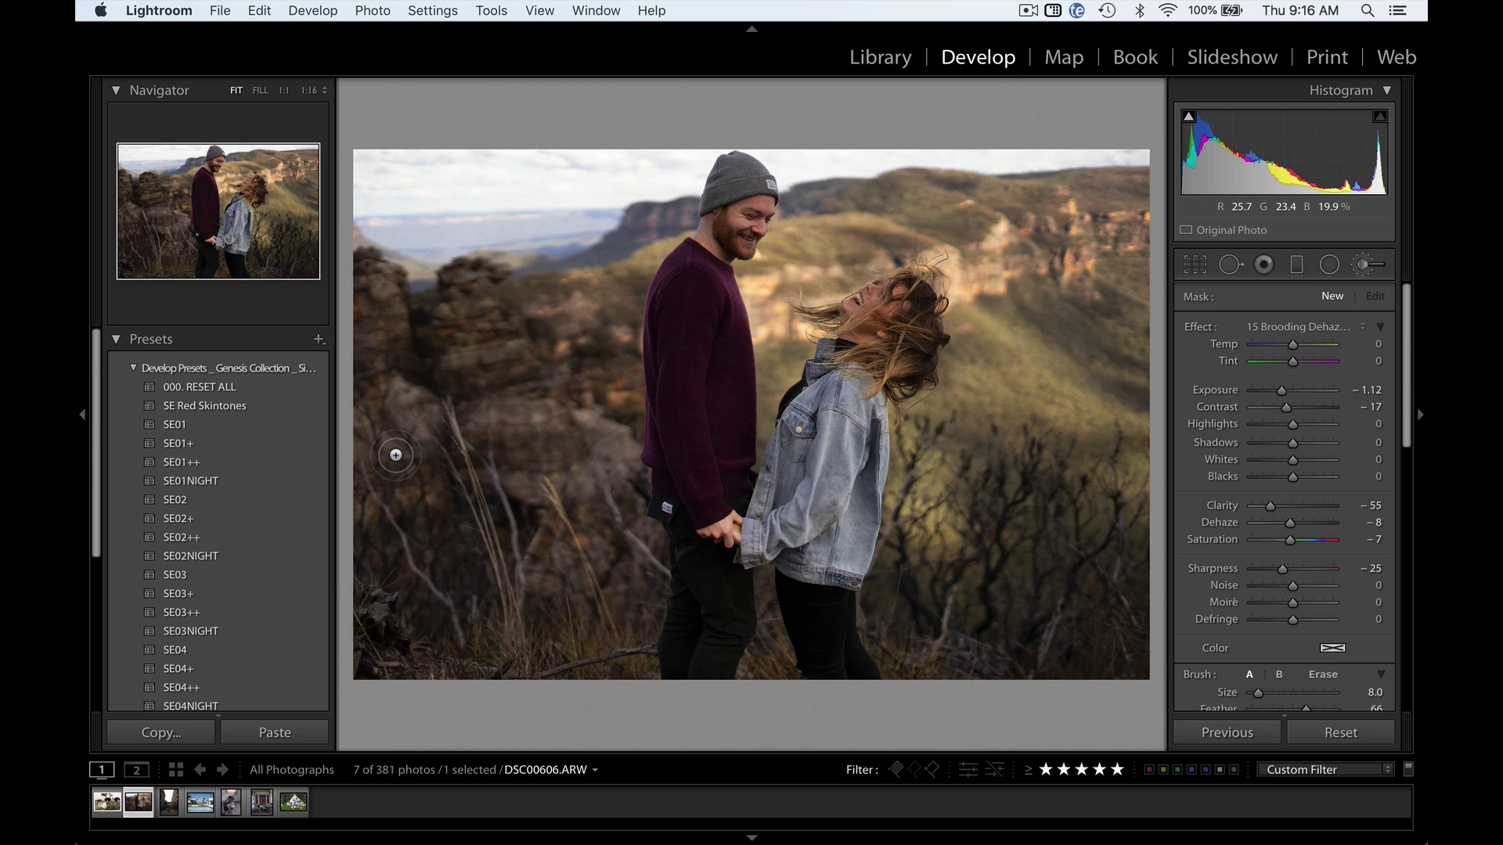
- Apply SE01 to the couple photo and SE03++ to the pool photo, darkening each
{"action": "left_click", "coordinate": [208, 426]}
{"action": "key", "text": "super+z"}
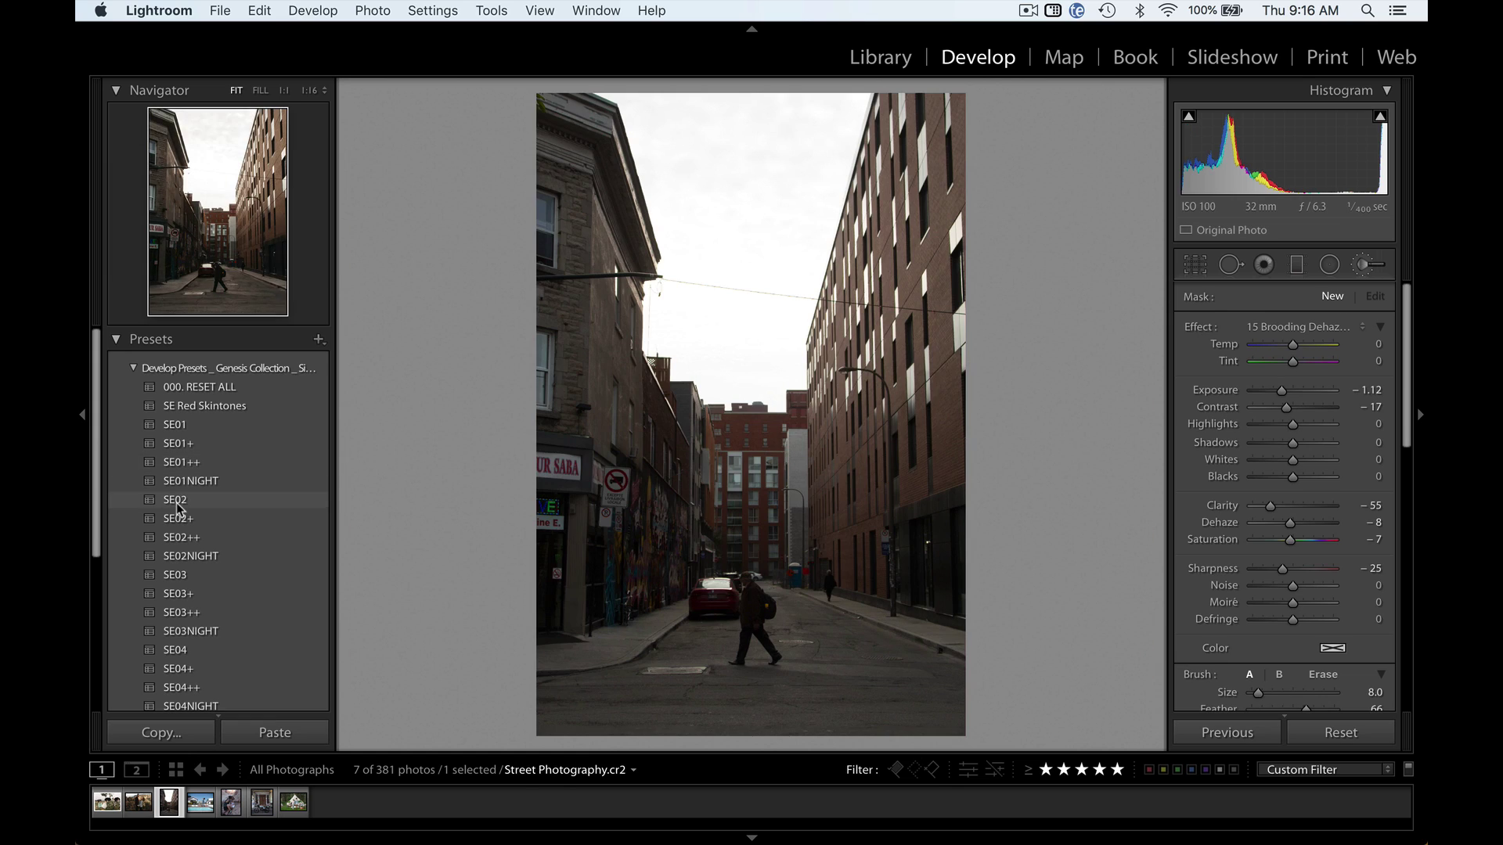
{"action": "key", "text": "super+z"}
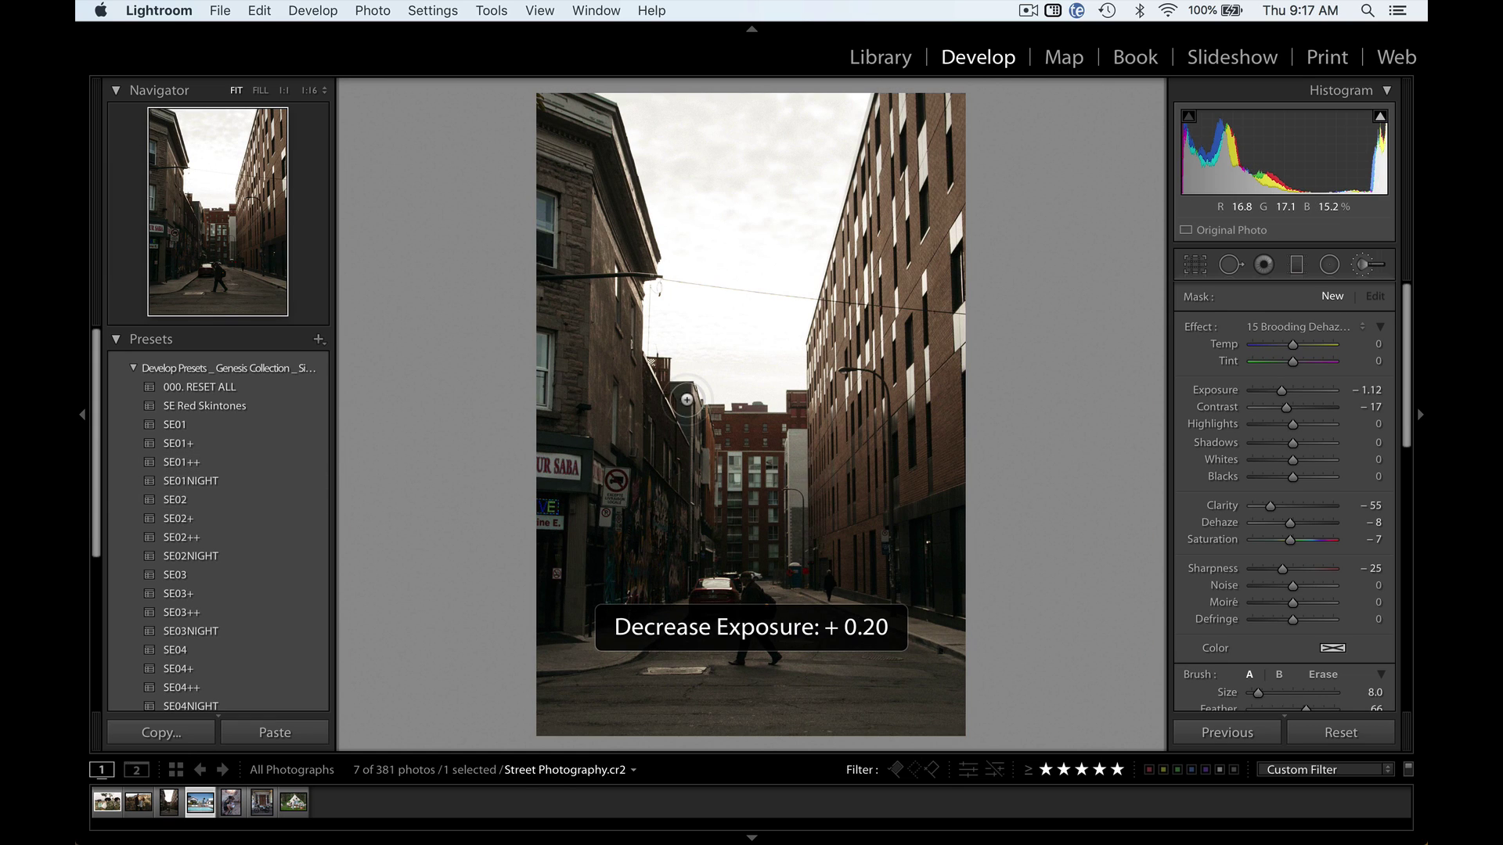
{"action": "key", "text": "Right"}
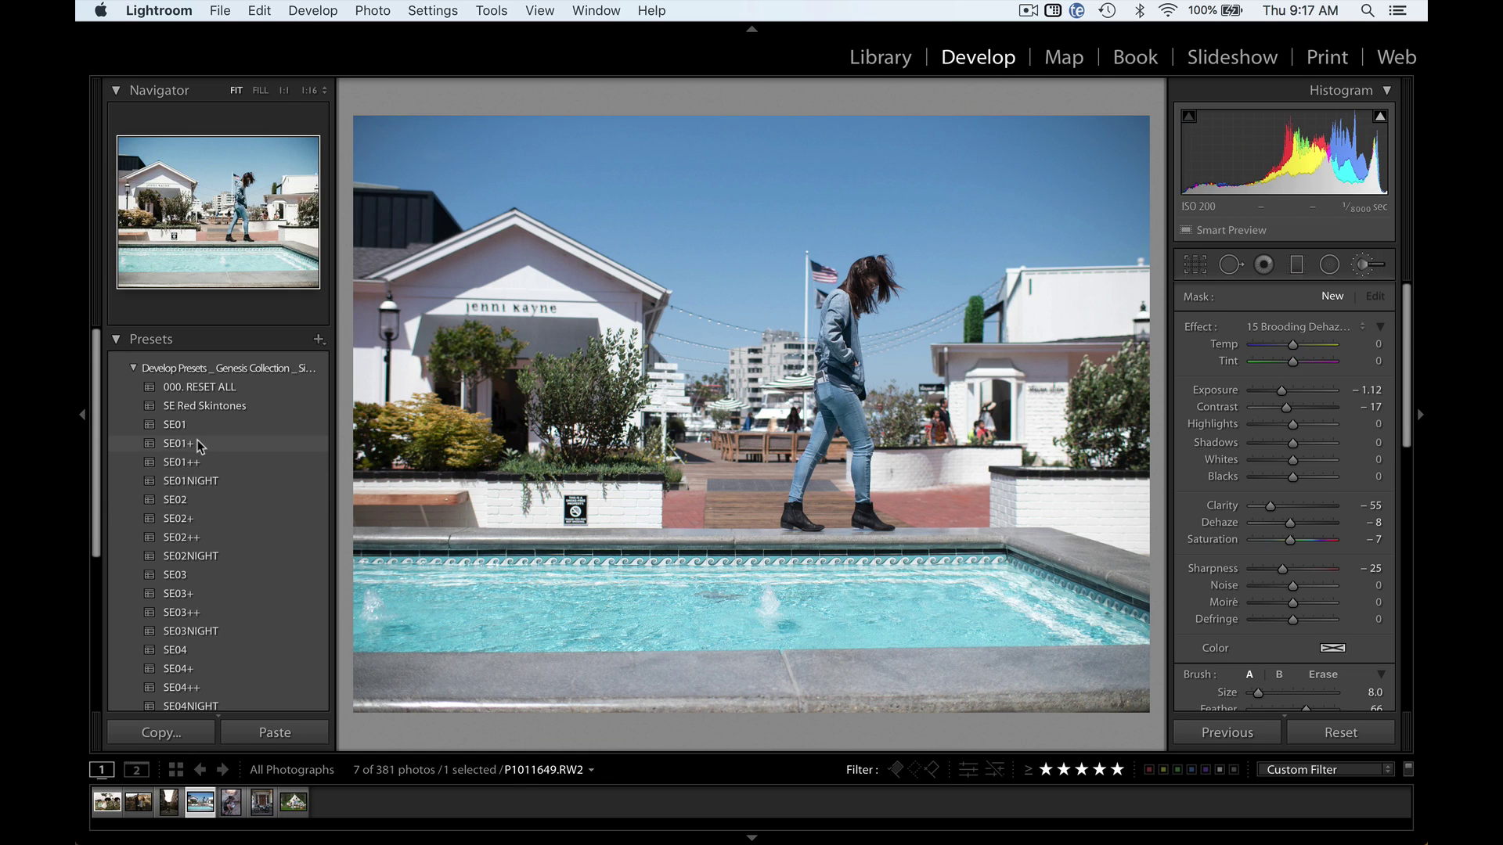
{"action": "left_click", "coordinate": [197, 442]}
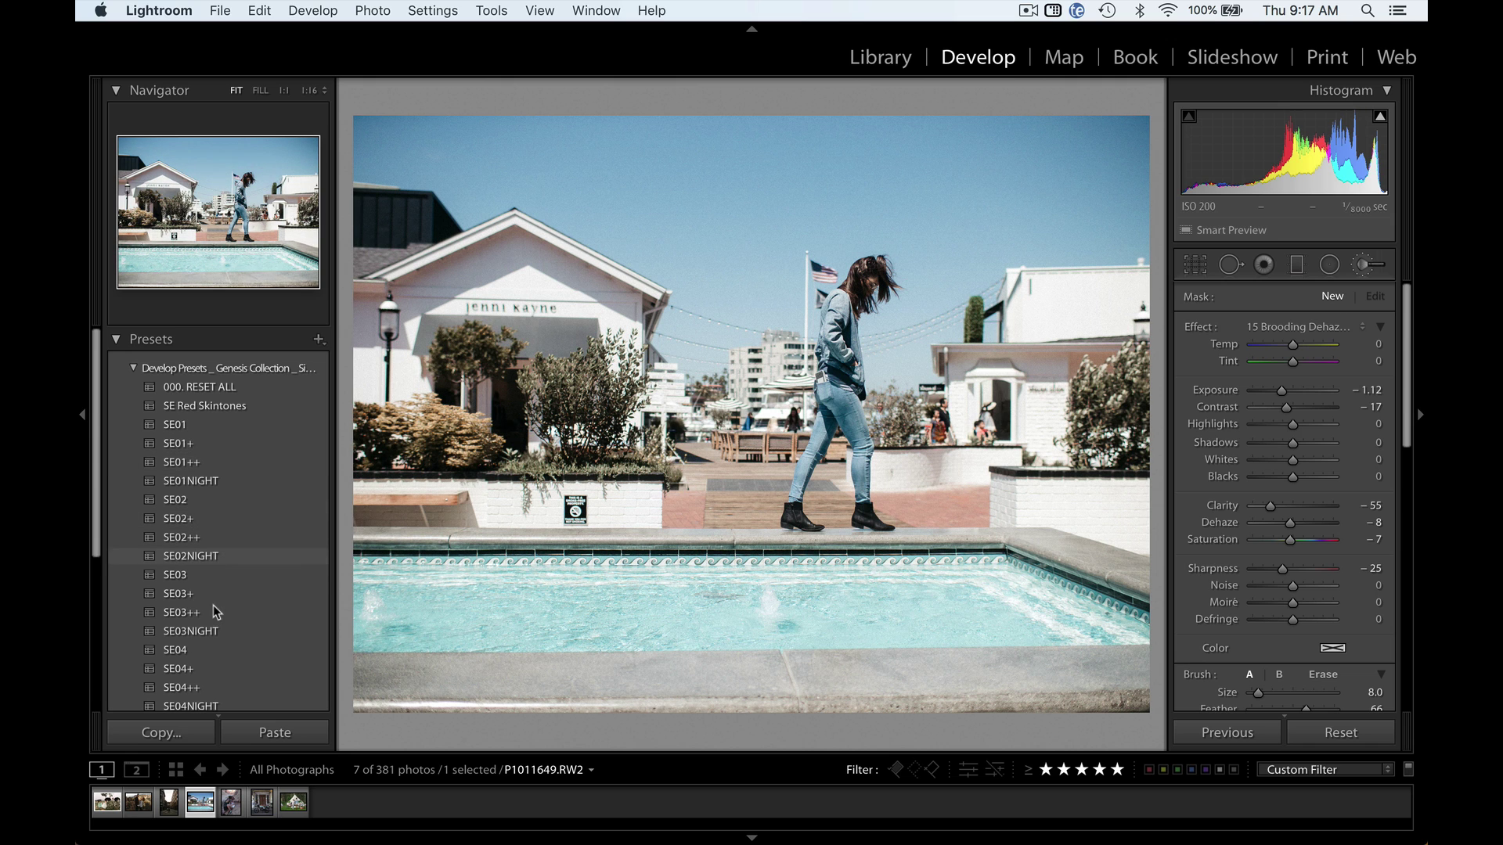
{"action": "left_click", "coordinate": [215, 610]}
{"action": "key", "text": "minus"}
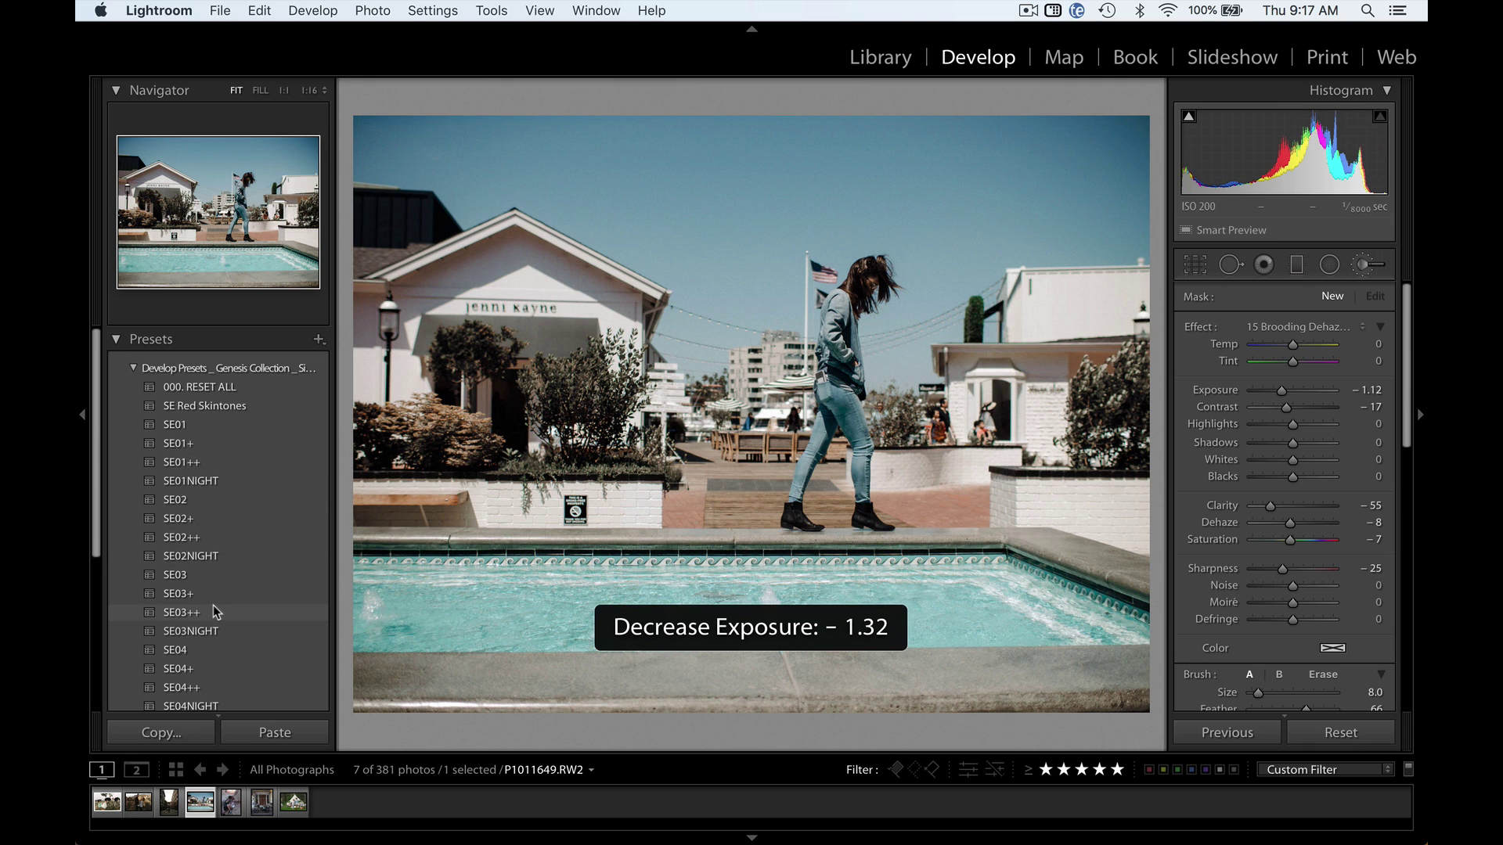
{"action": "key", "text": "Right"}
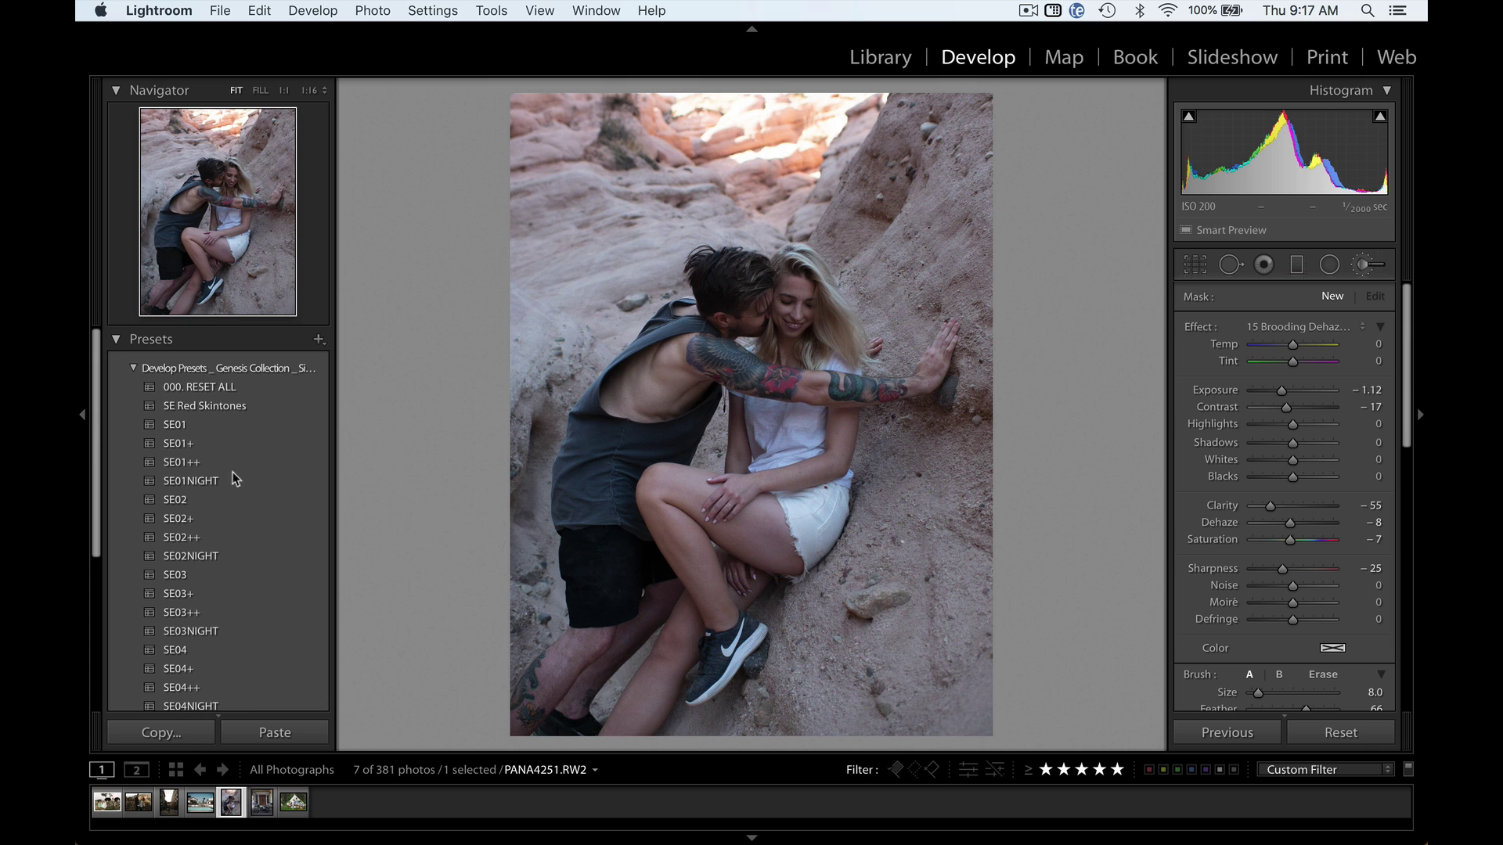
- Apply the SE01 and SE02+ presets to the canyon photo and SE01 to the motorcycle photo
{"action": "left_click", "coordinate": [192, 423]}
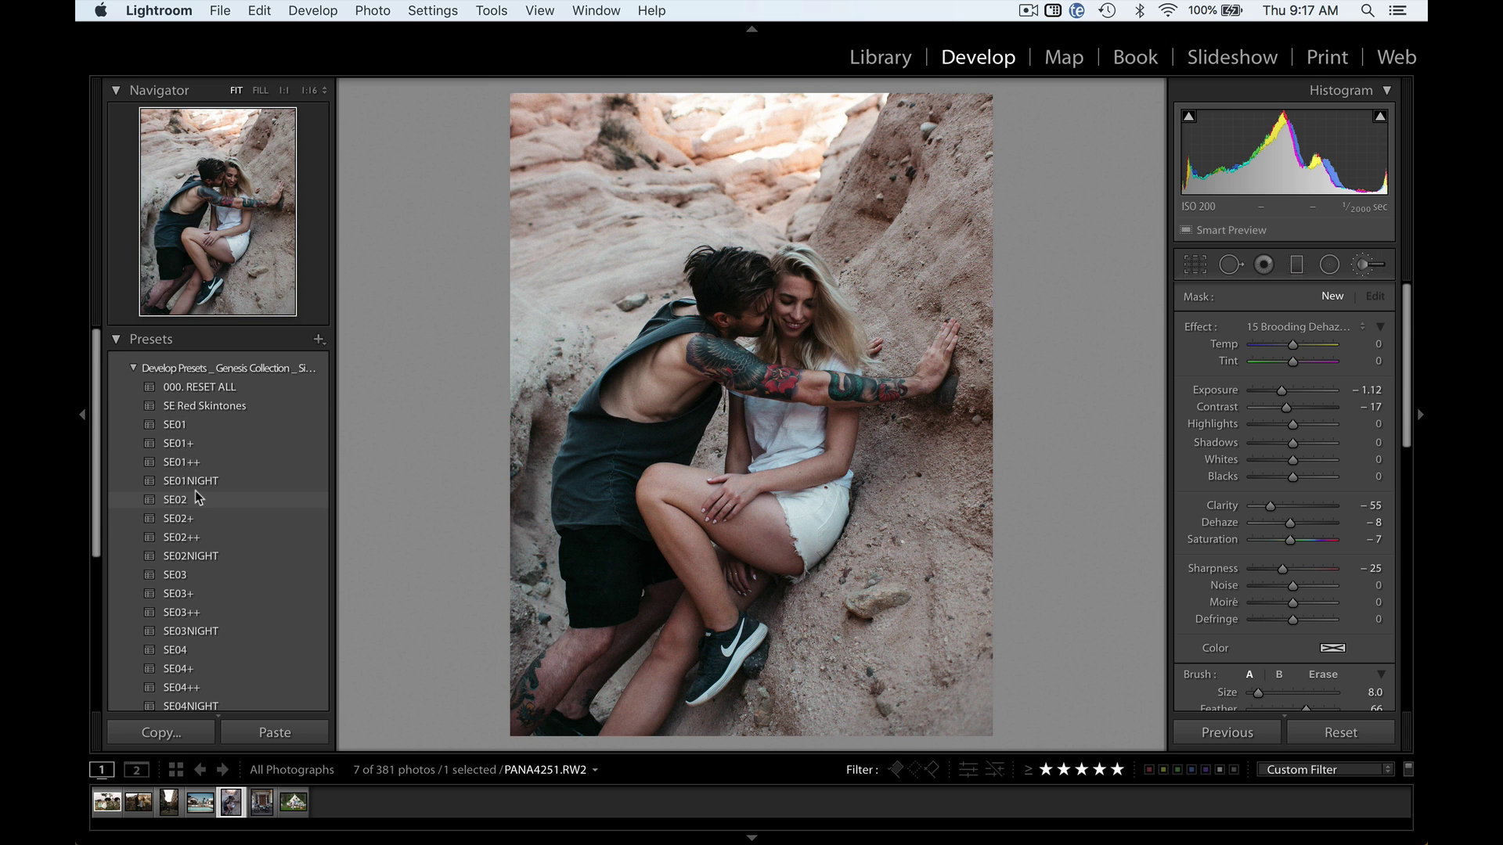
{"action": "left_click", "coordinate": [202, 519]}
{"action": "key", "text": "Right"}
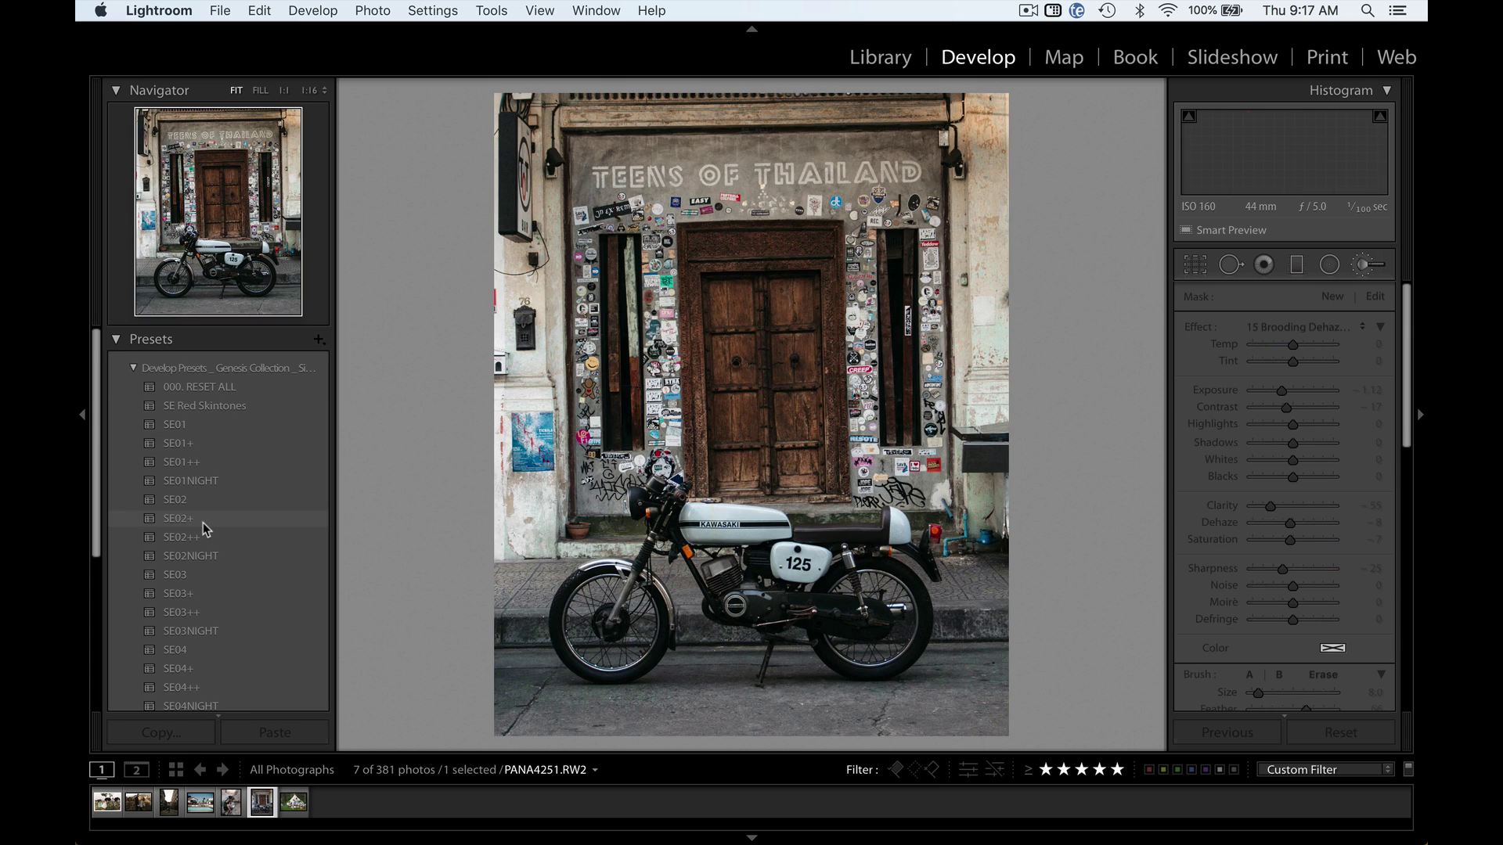
{"action": "left_click", "coordinate": [187, 424]}
- Give the tent photo the SE02 preset, lower its exposure by 0.13, and exit the Adjustment Brush
{"action": "key", "text": "Right"}
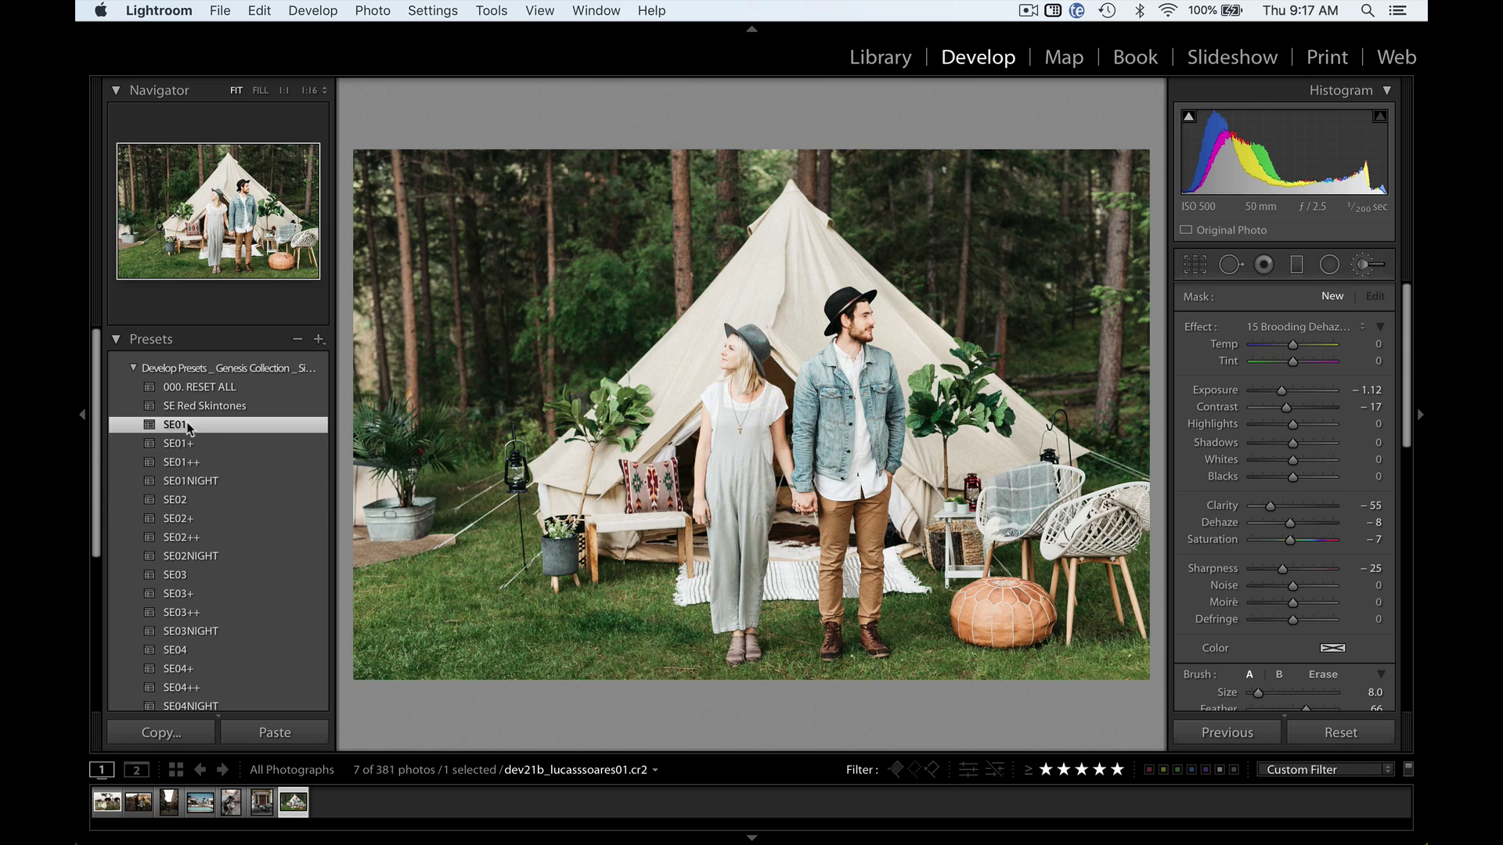
{"action": "left_click", "coordinate": [218, 501]}
{"action": "key", "text": "minus"}
{"action": "key", "text": "minus"}
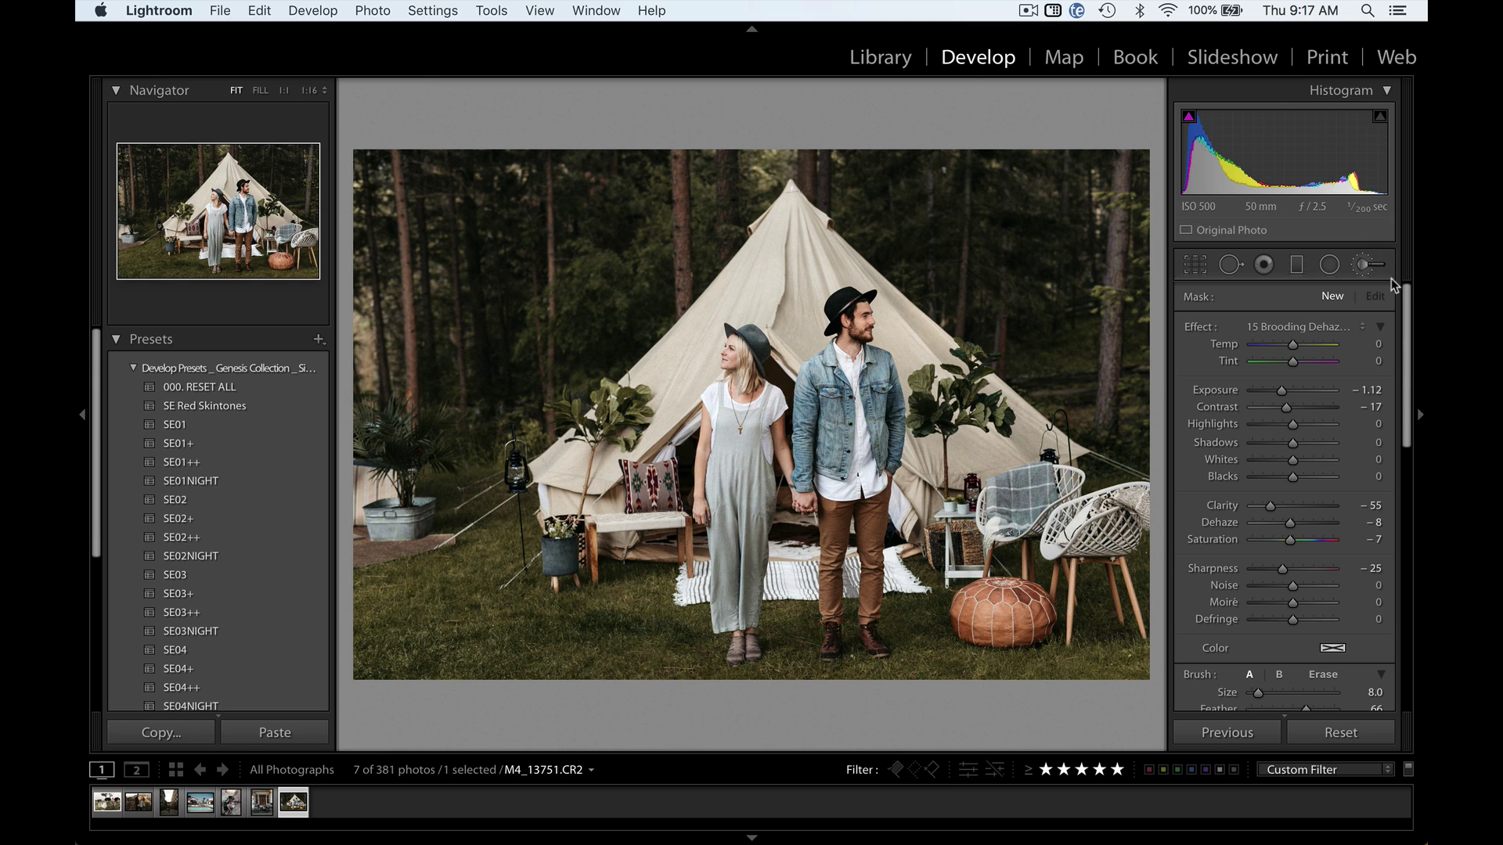
{"action": "left_click", "coordinate": [1367, 268]}
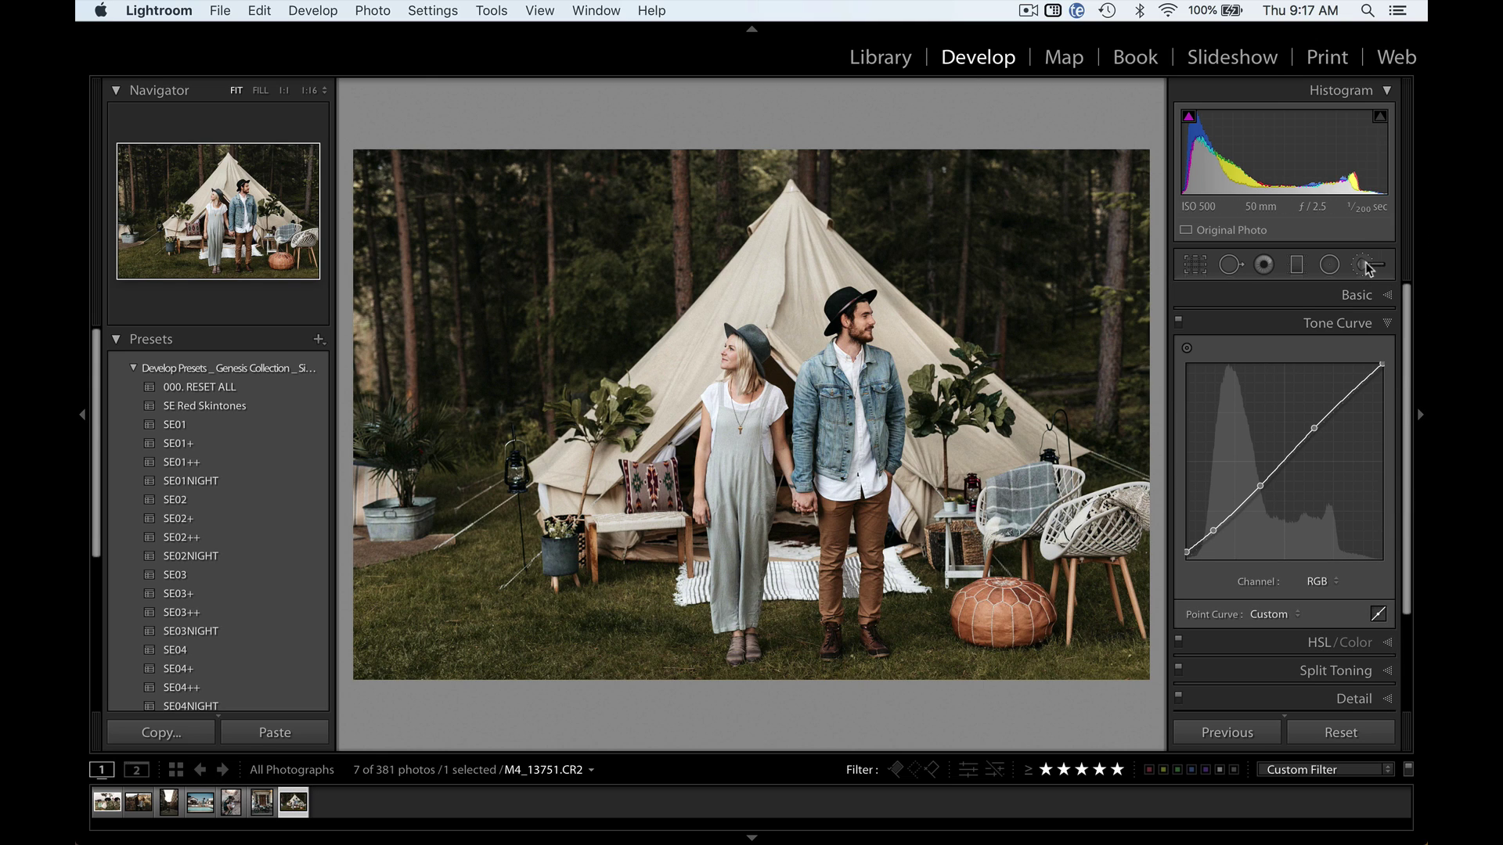